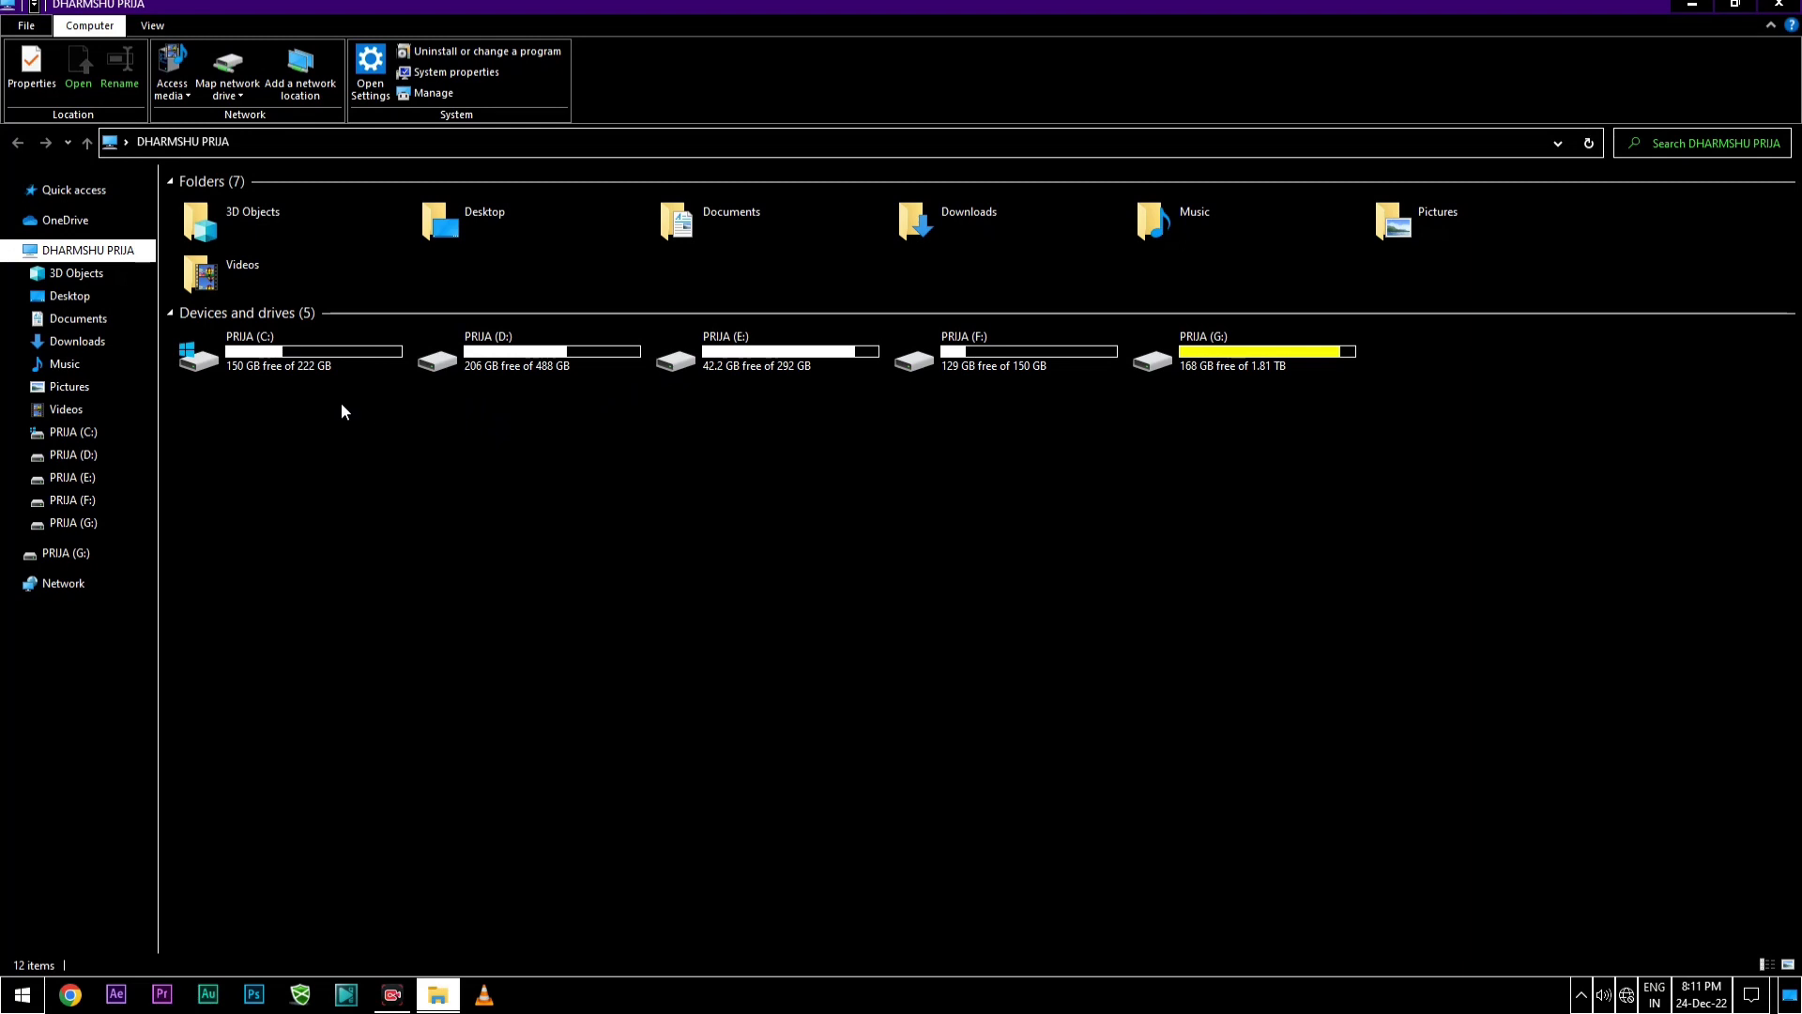
Step: Close the open window, refresh the desktop twice and reopen This PC
left_click(1779, 4)
right_click(838, 1)
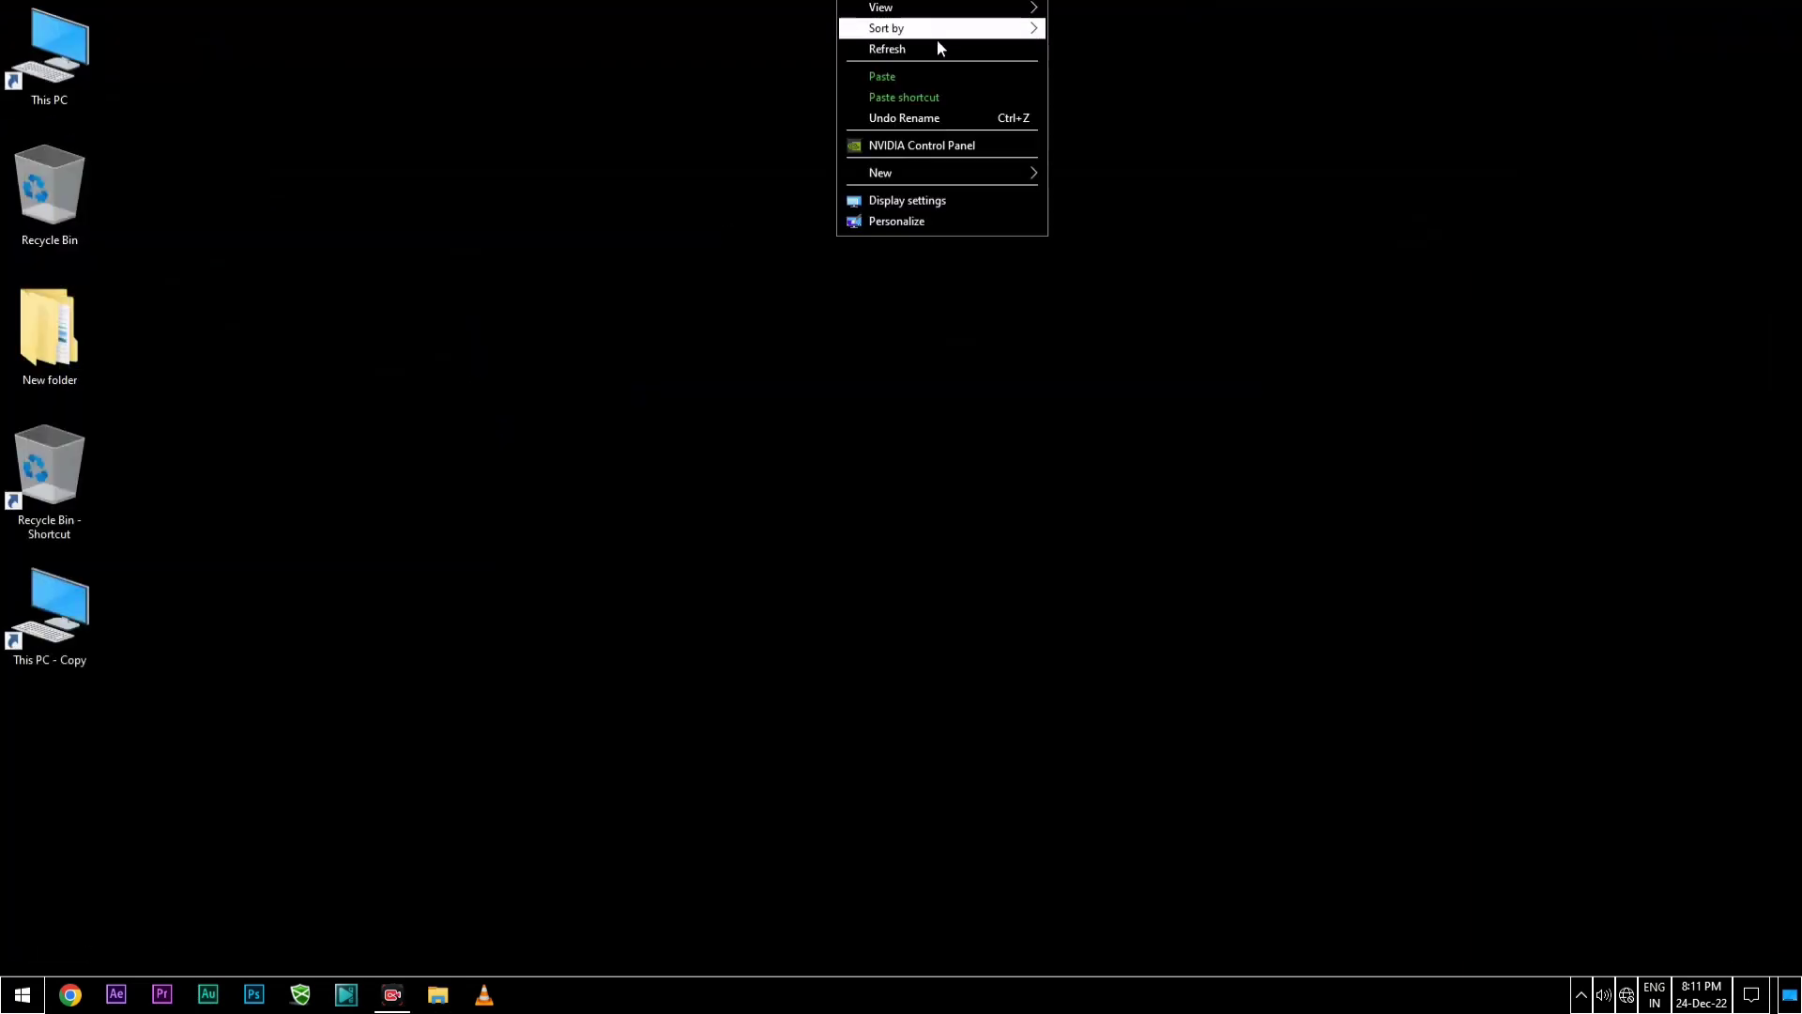
left_click(939, 54)
right_click(953, 11)
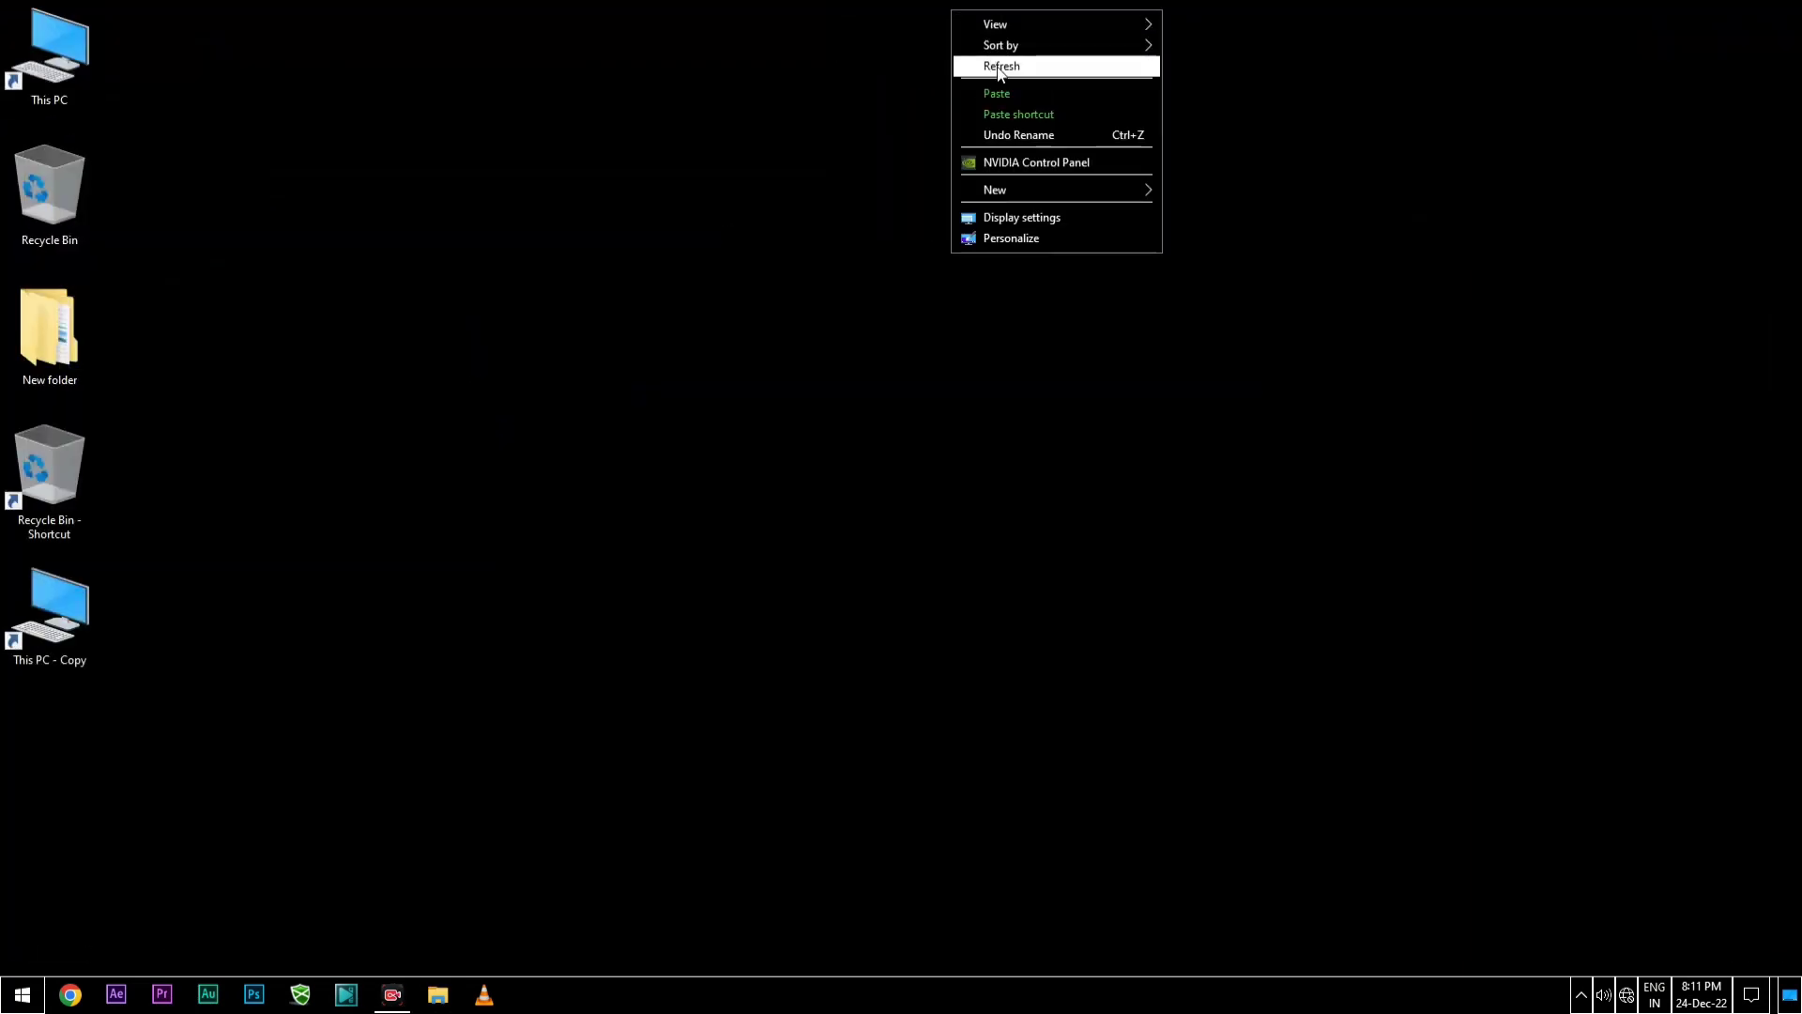
left_click(1001, 66)
double_click(29, 65)
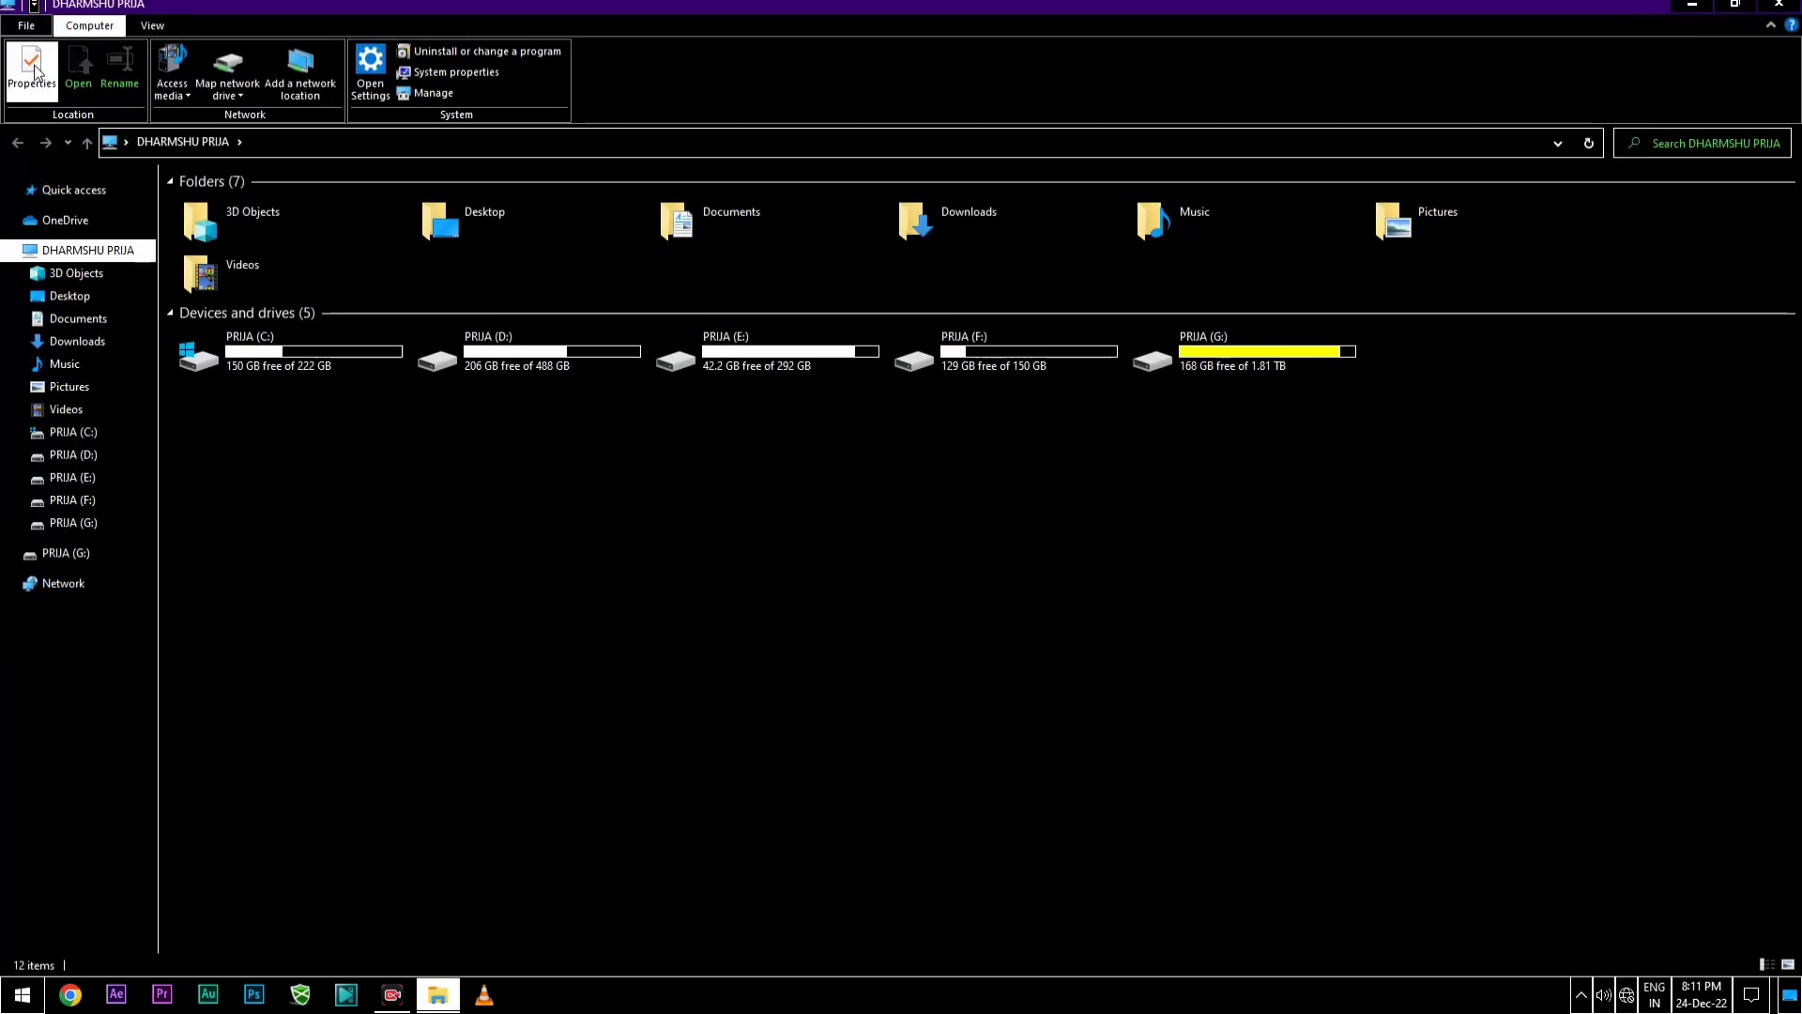
Step: View the available options for opening a new File Explorer window
left_click(26, 25)
mouse_move(32, 49)
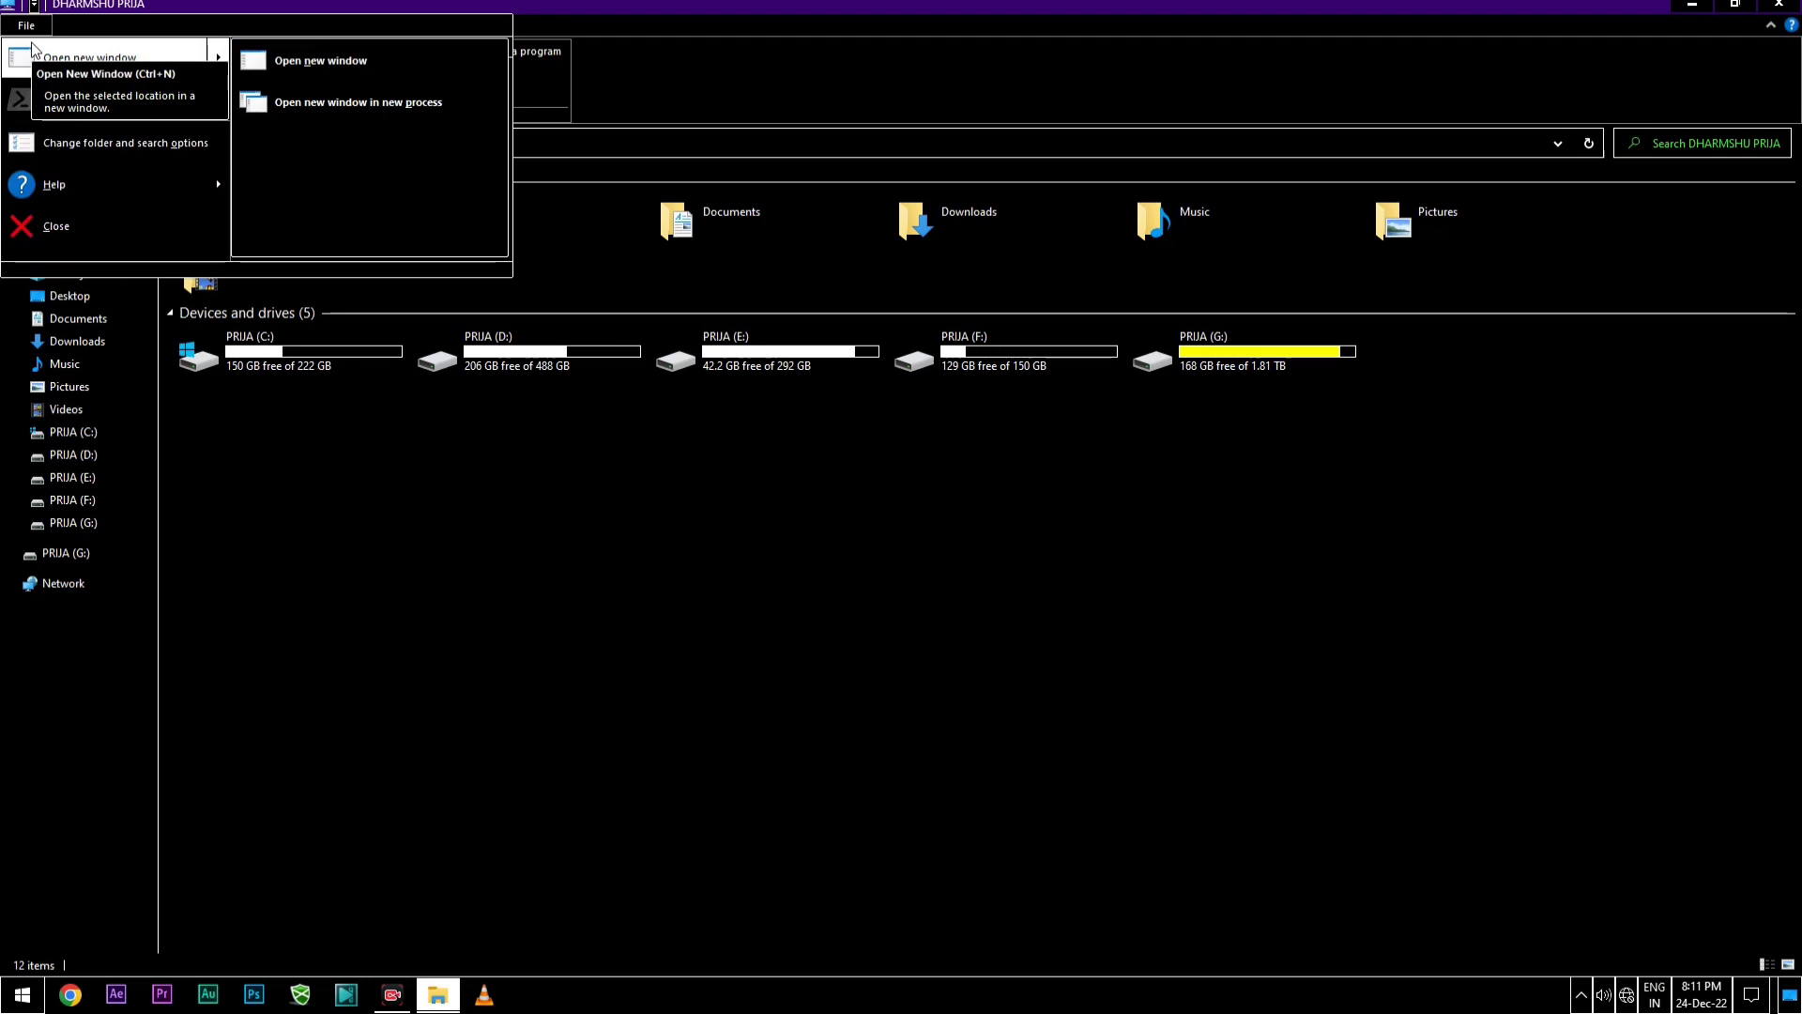
left_click(679, 633)
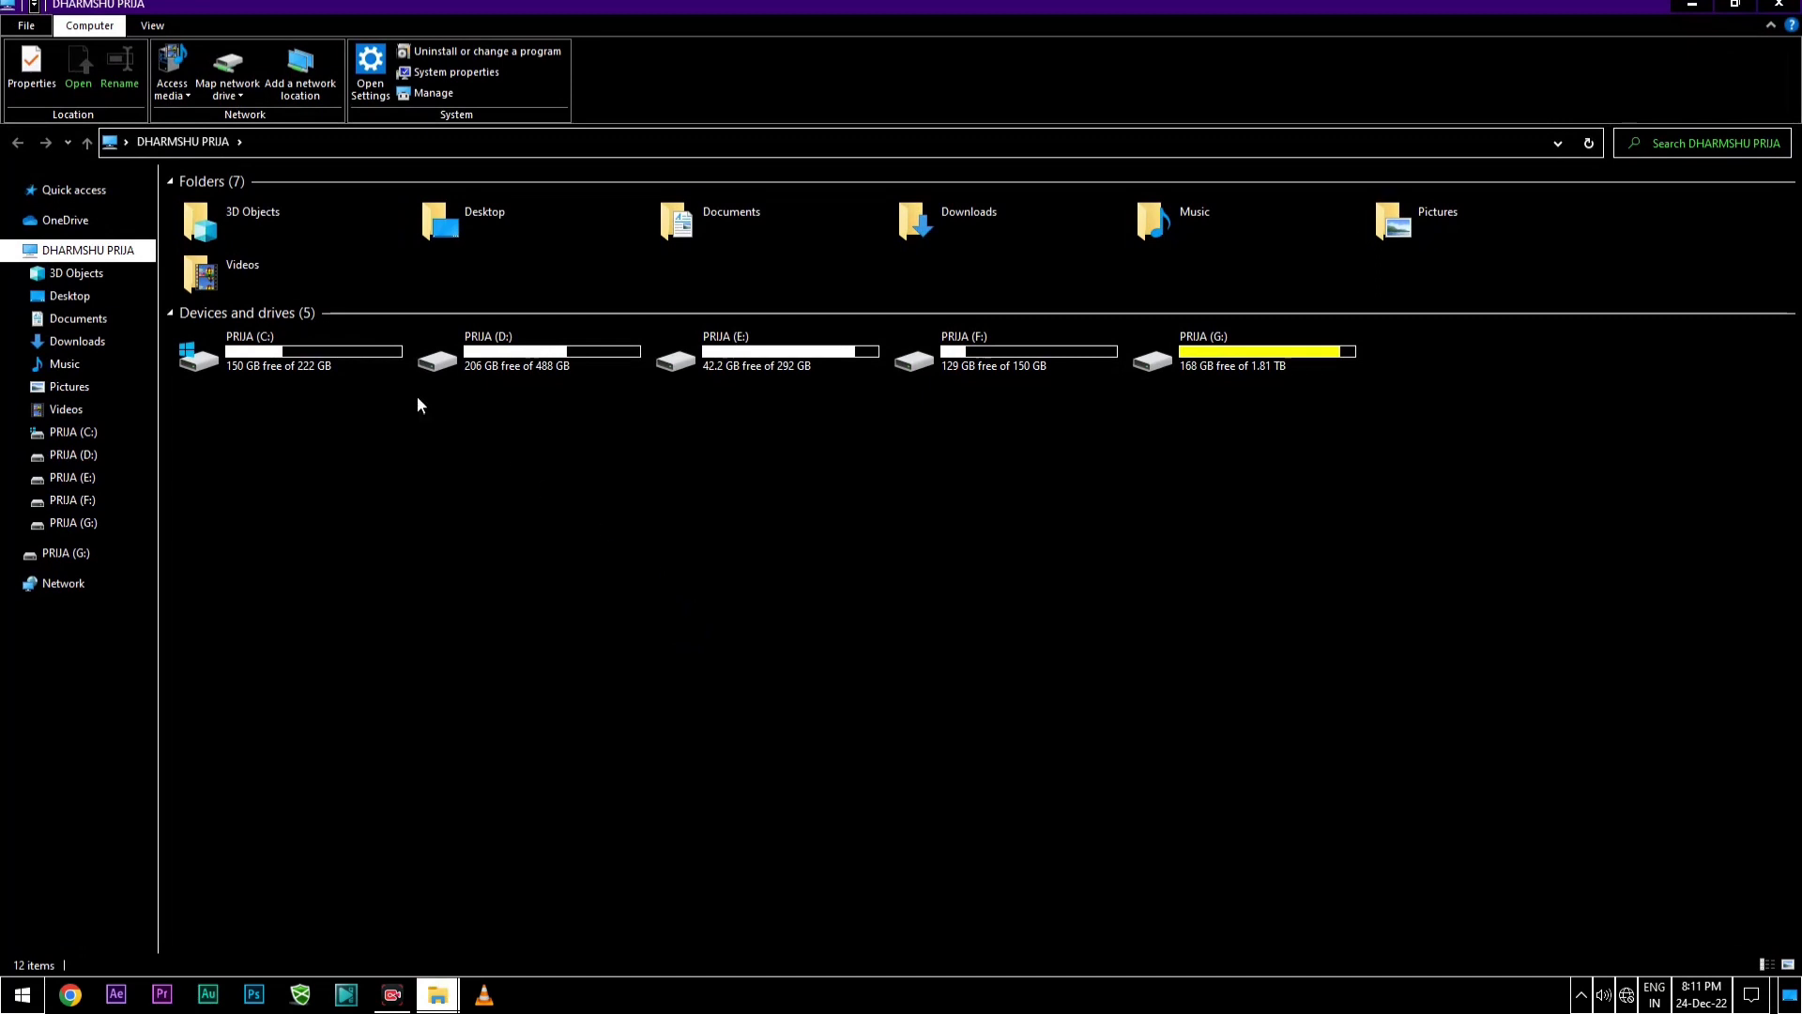
Step: Open two additional File Explorer windows, moving each one aside, and close both of them
key("ctrl+n")
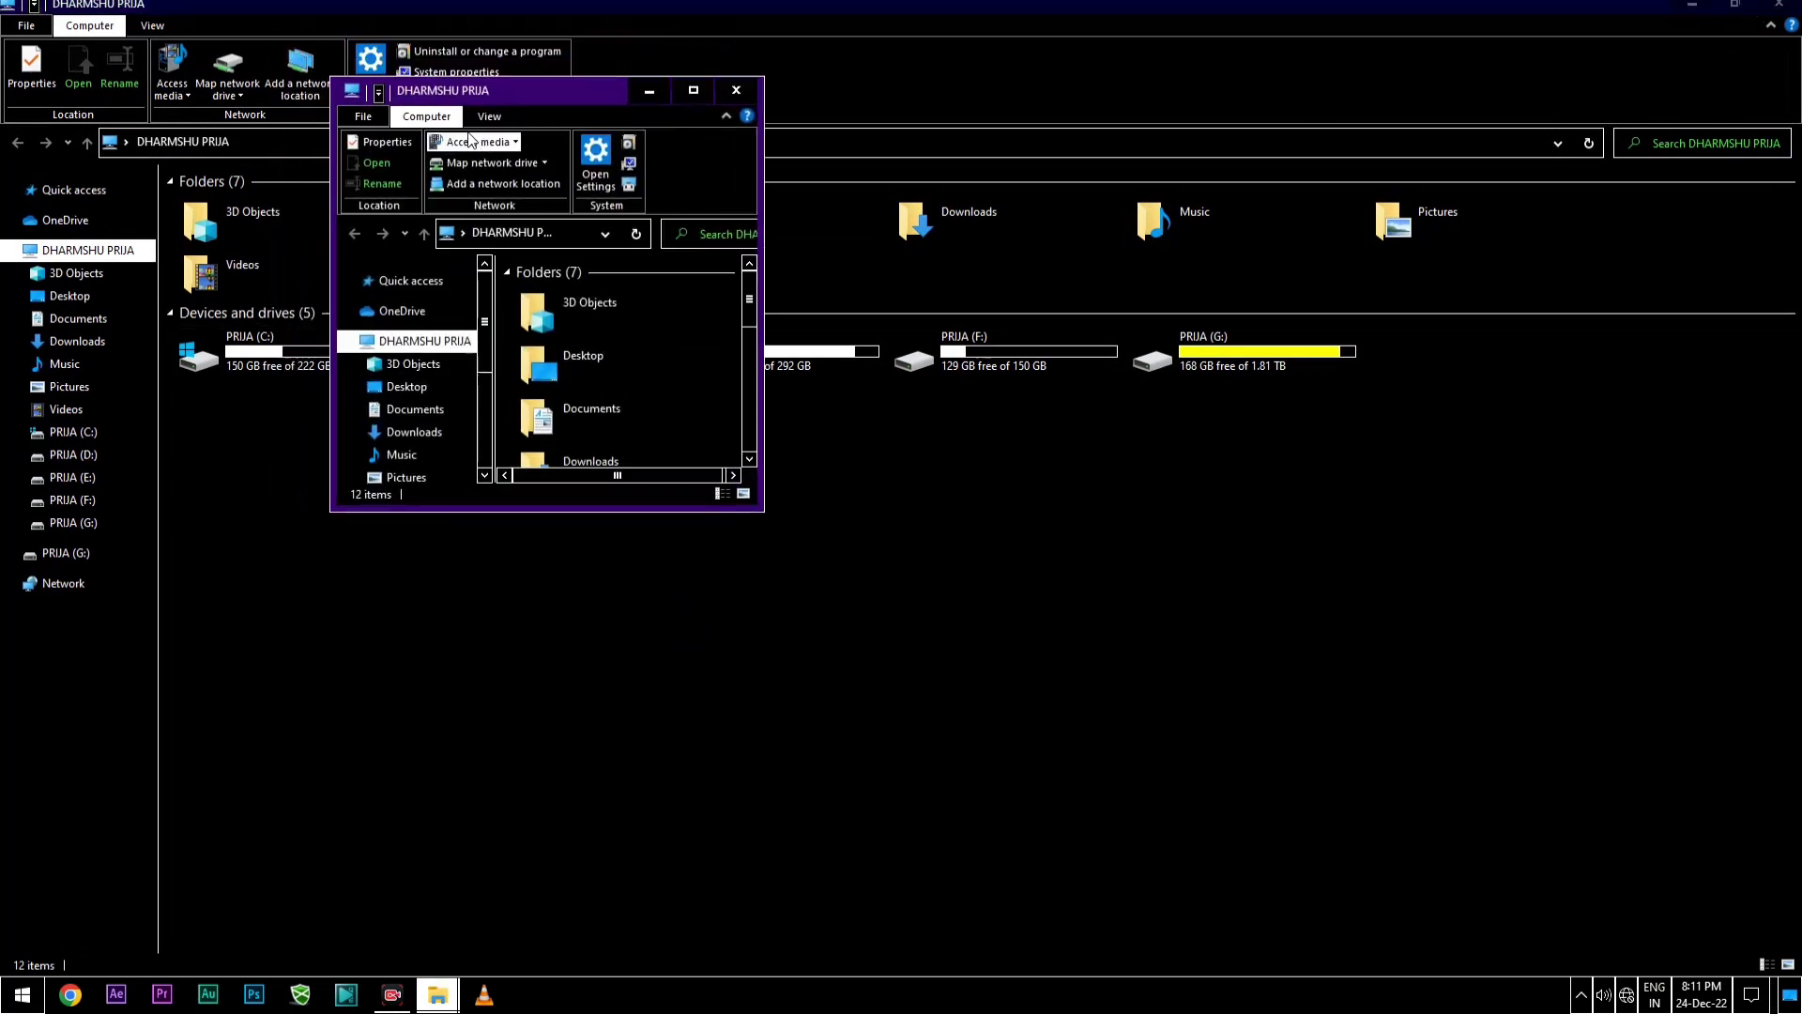
left_click_drag(479, 92, 586, 302)
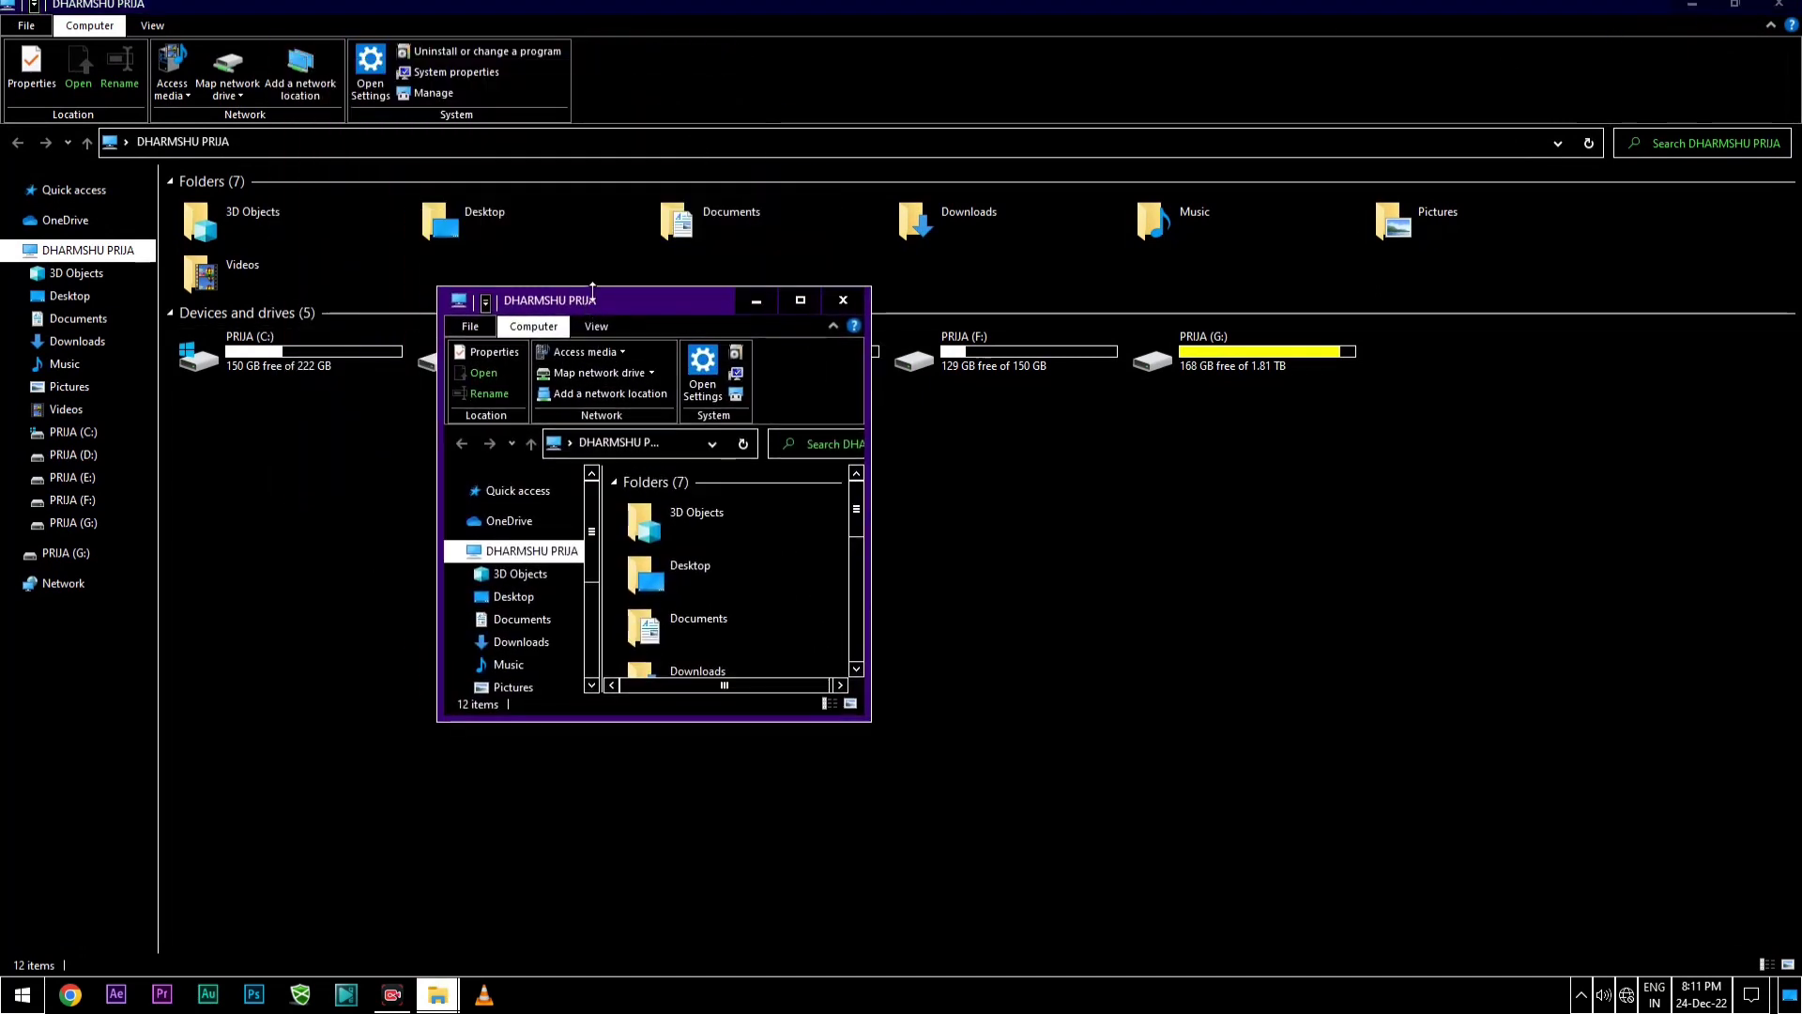
key("ctrl+n")
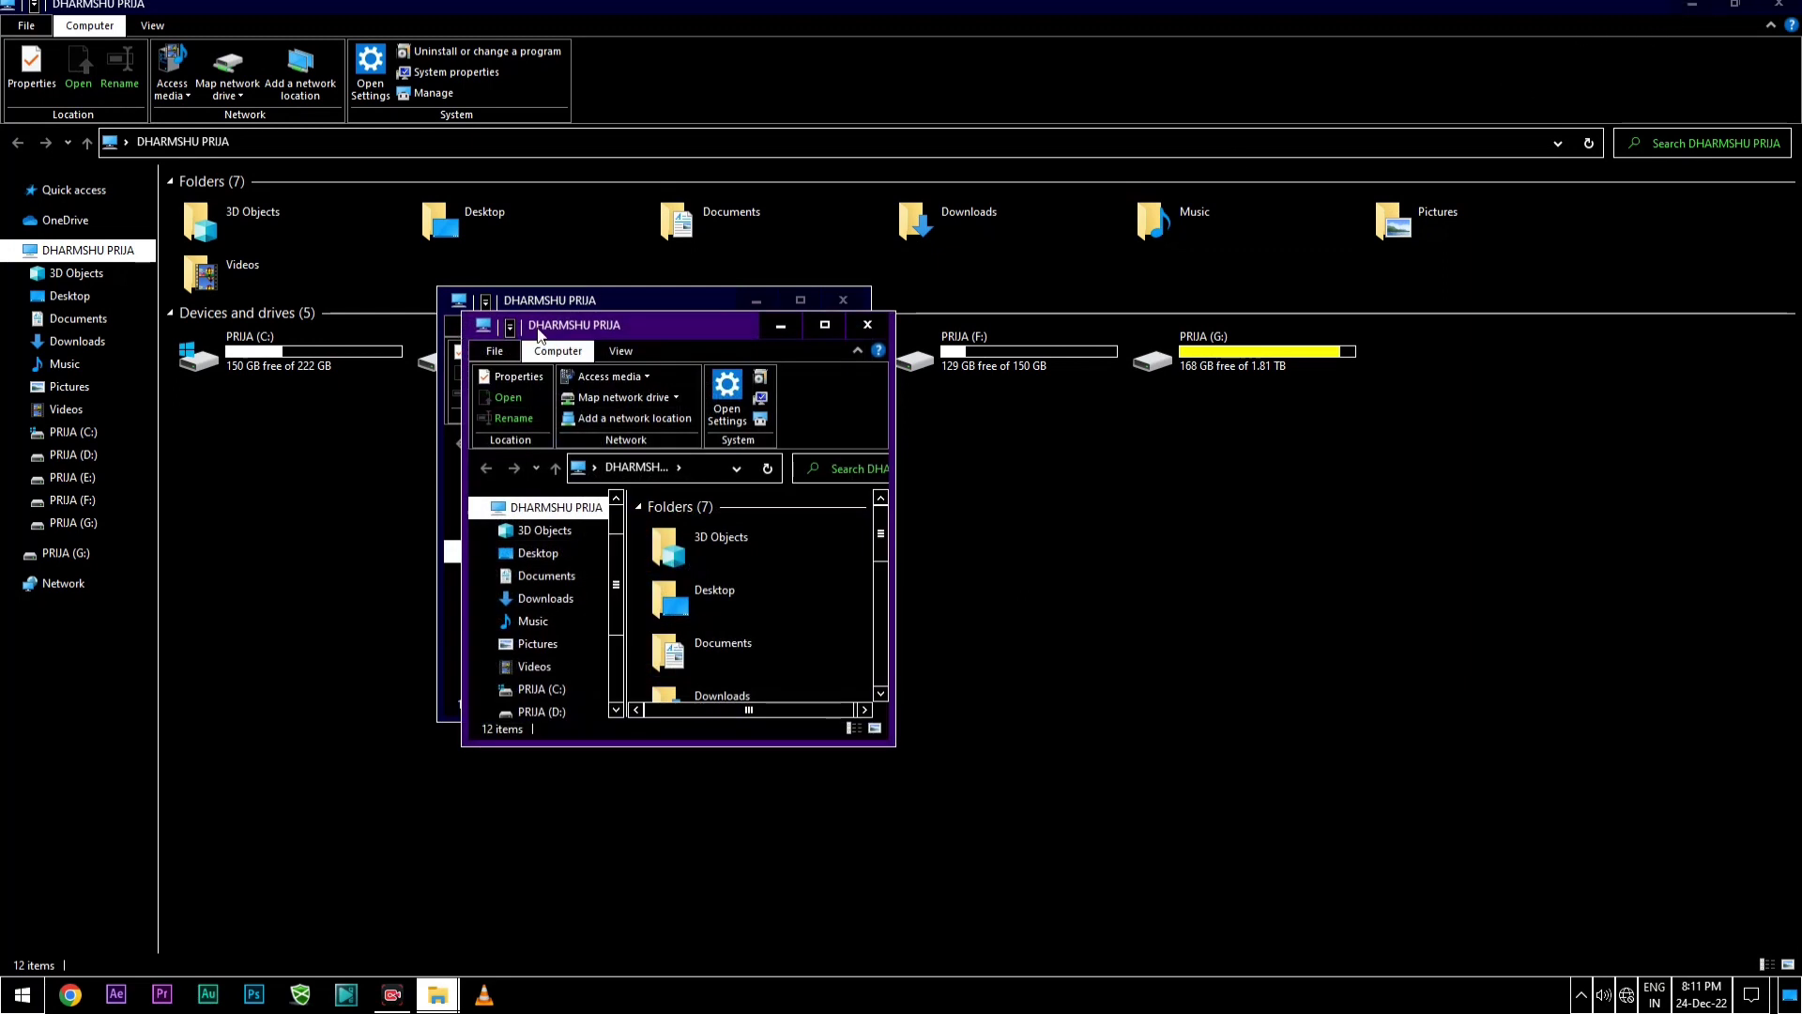
left_click_drag(540, 336, 874, 423)
left_click(1202, 413)
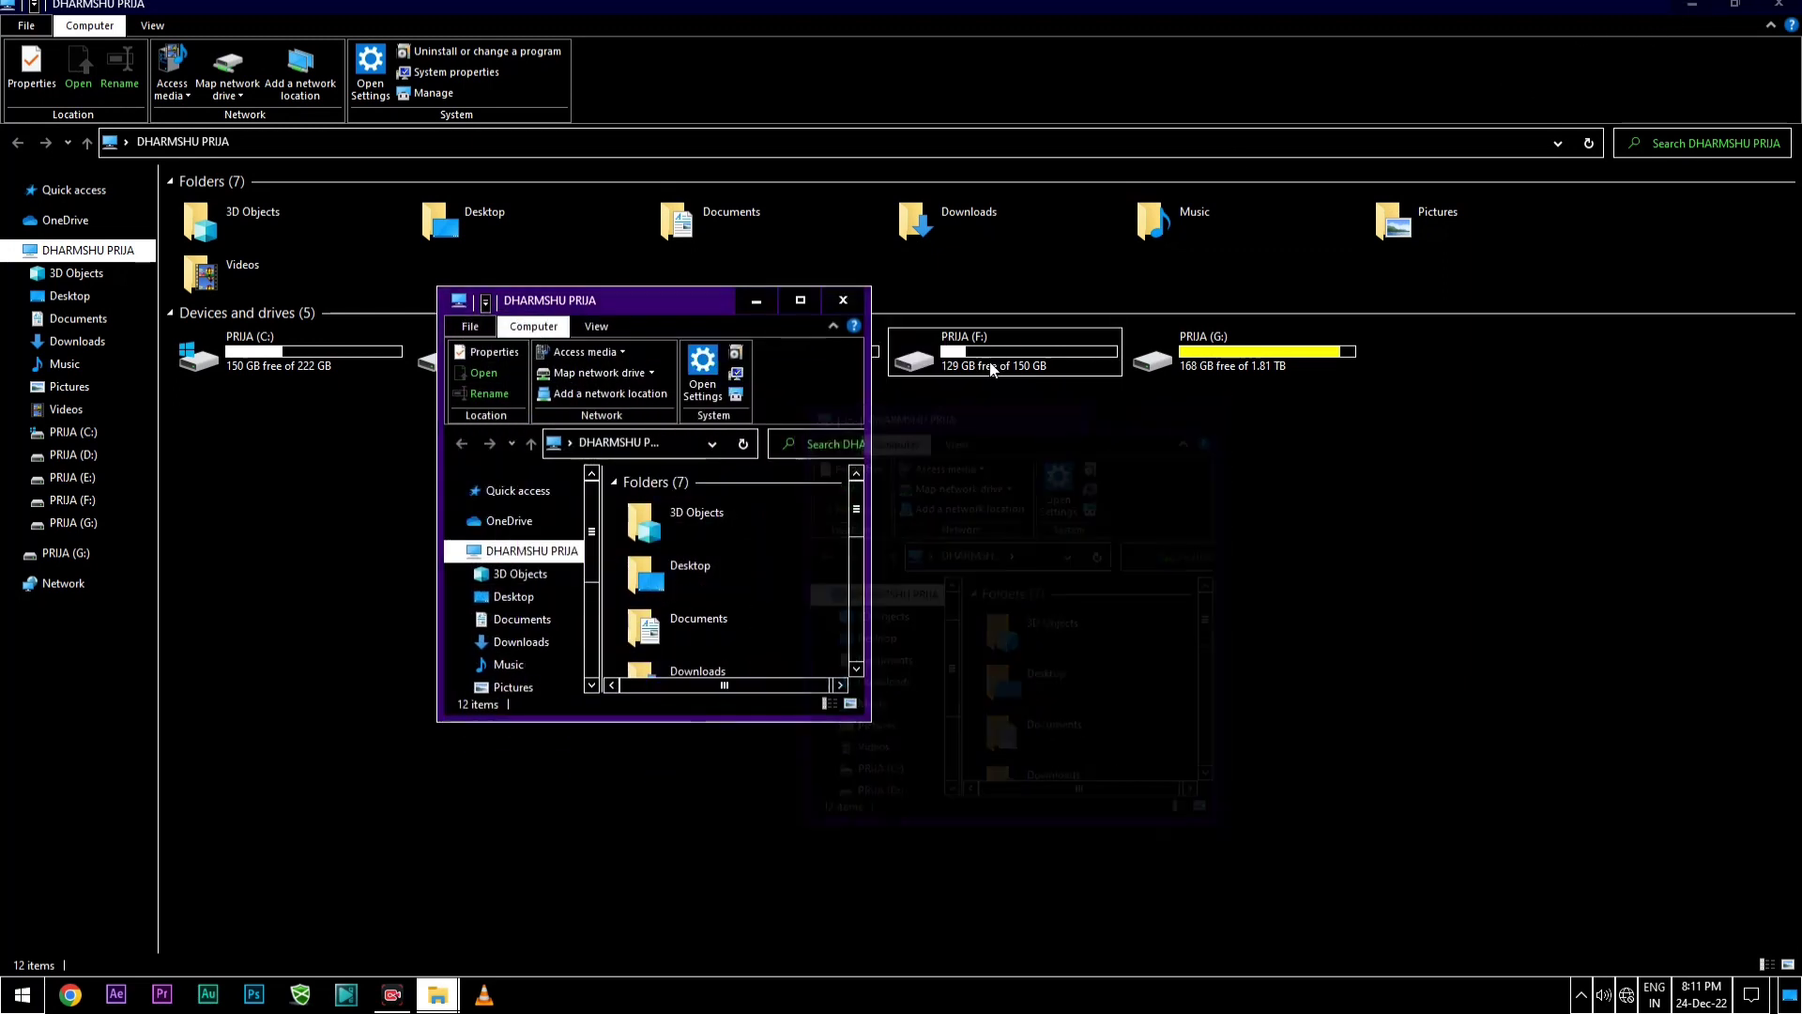
left_click(833, 310)
Step: Open another File Explorer window with the Open new window command and close it
left_click(27, 25)
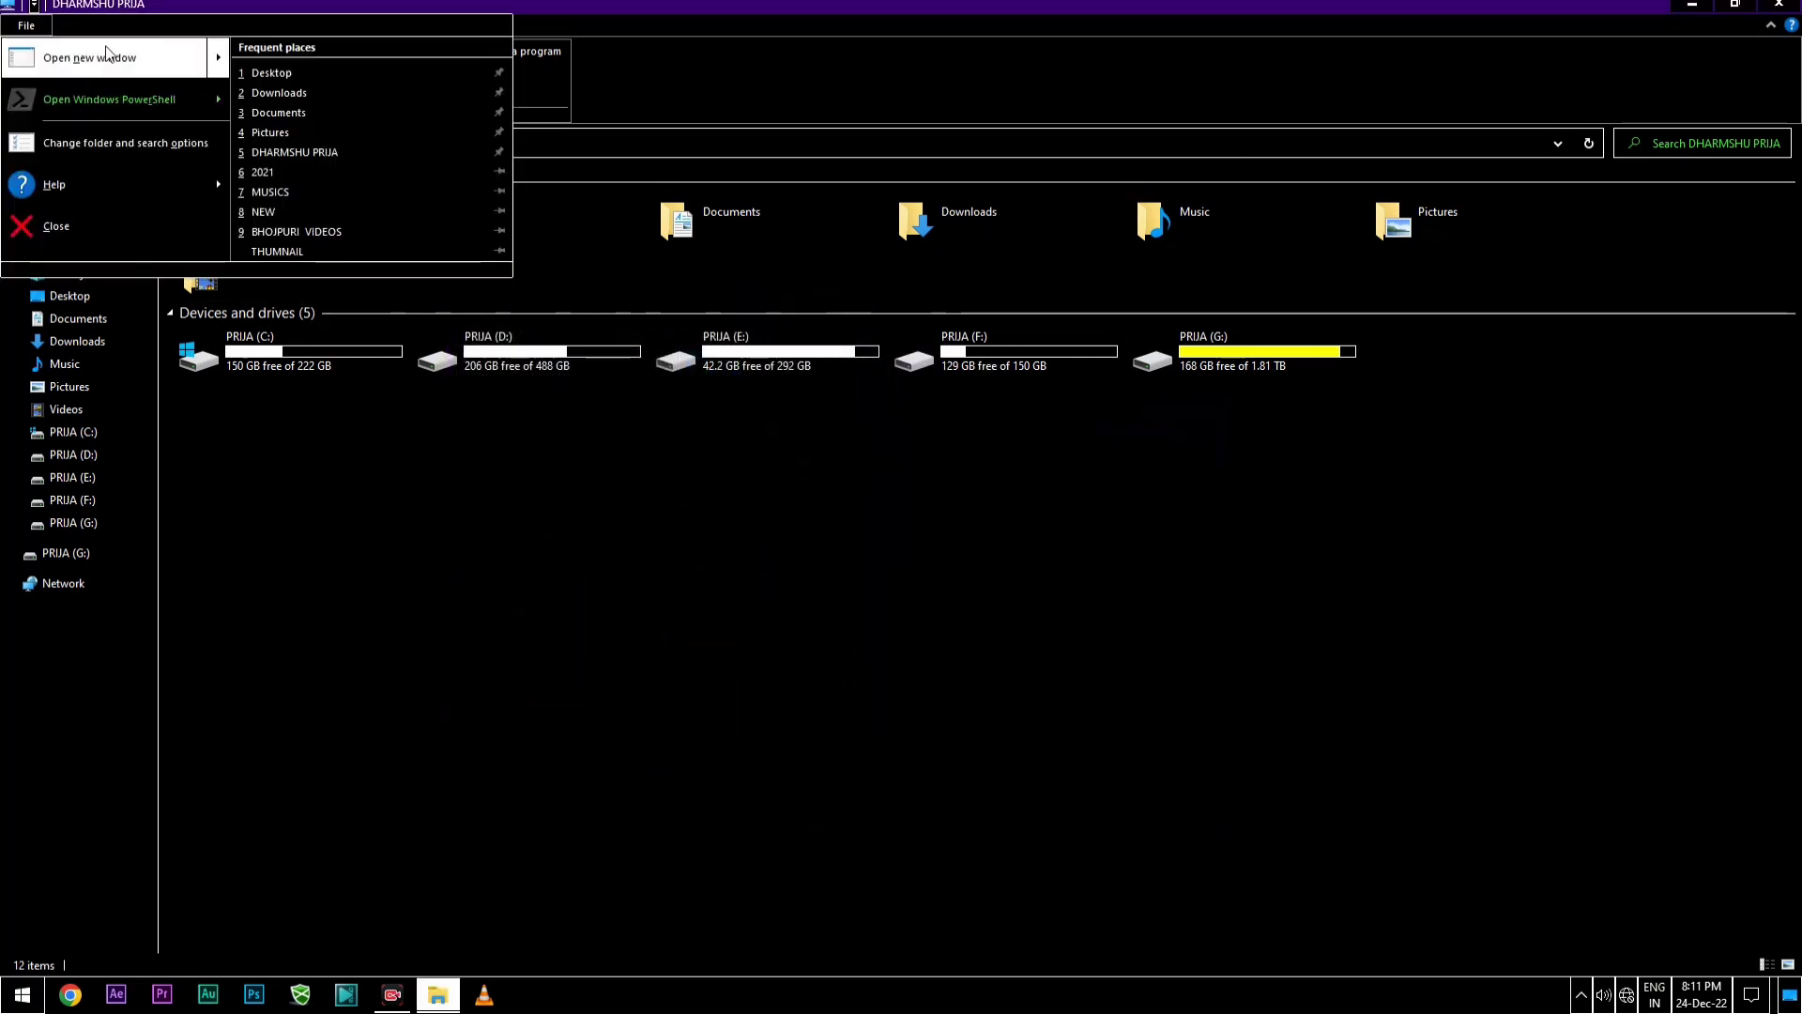
mouse_move(106, 53)
left_click(371, 63)
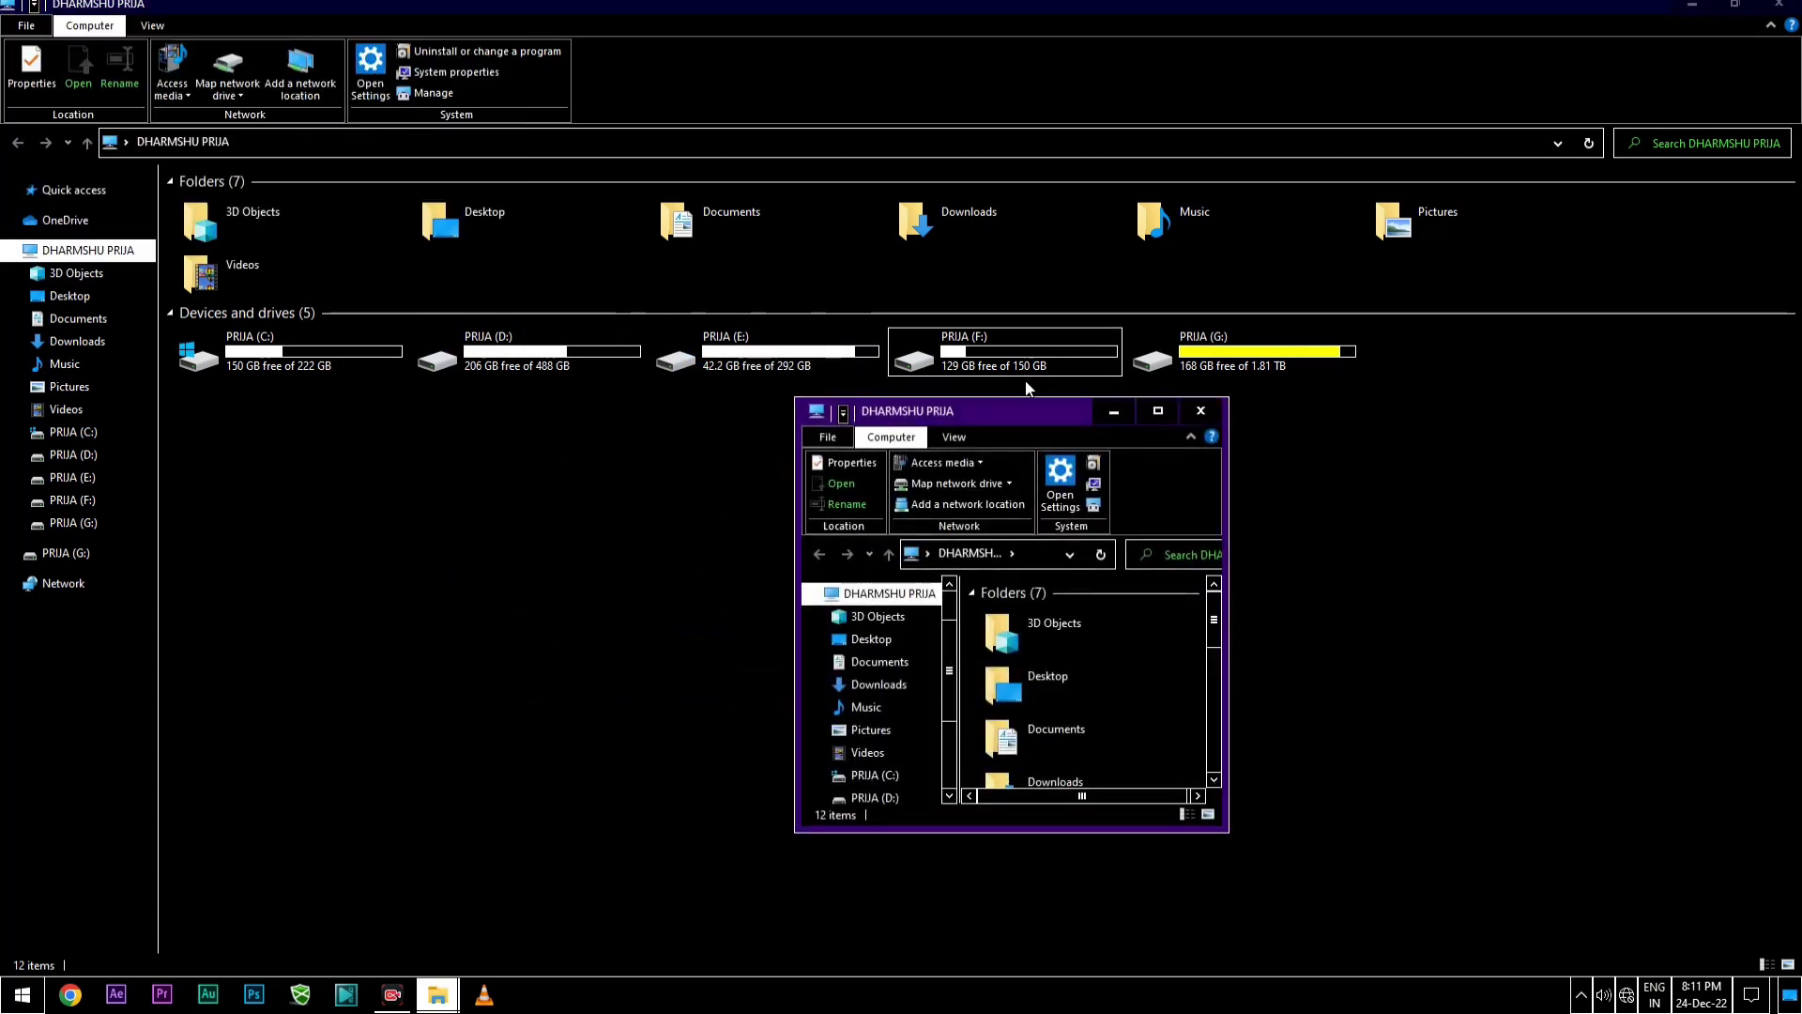
left_click(1202, 410)
Step: Open a File Explorer window in a new process and close it
left_click(28, 25)
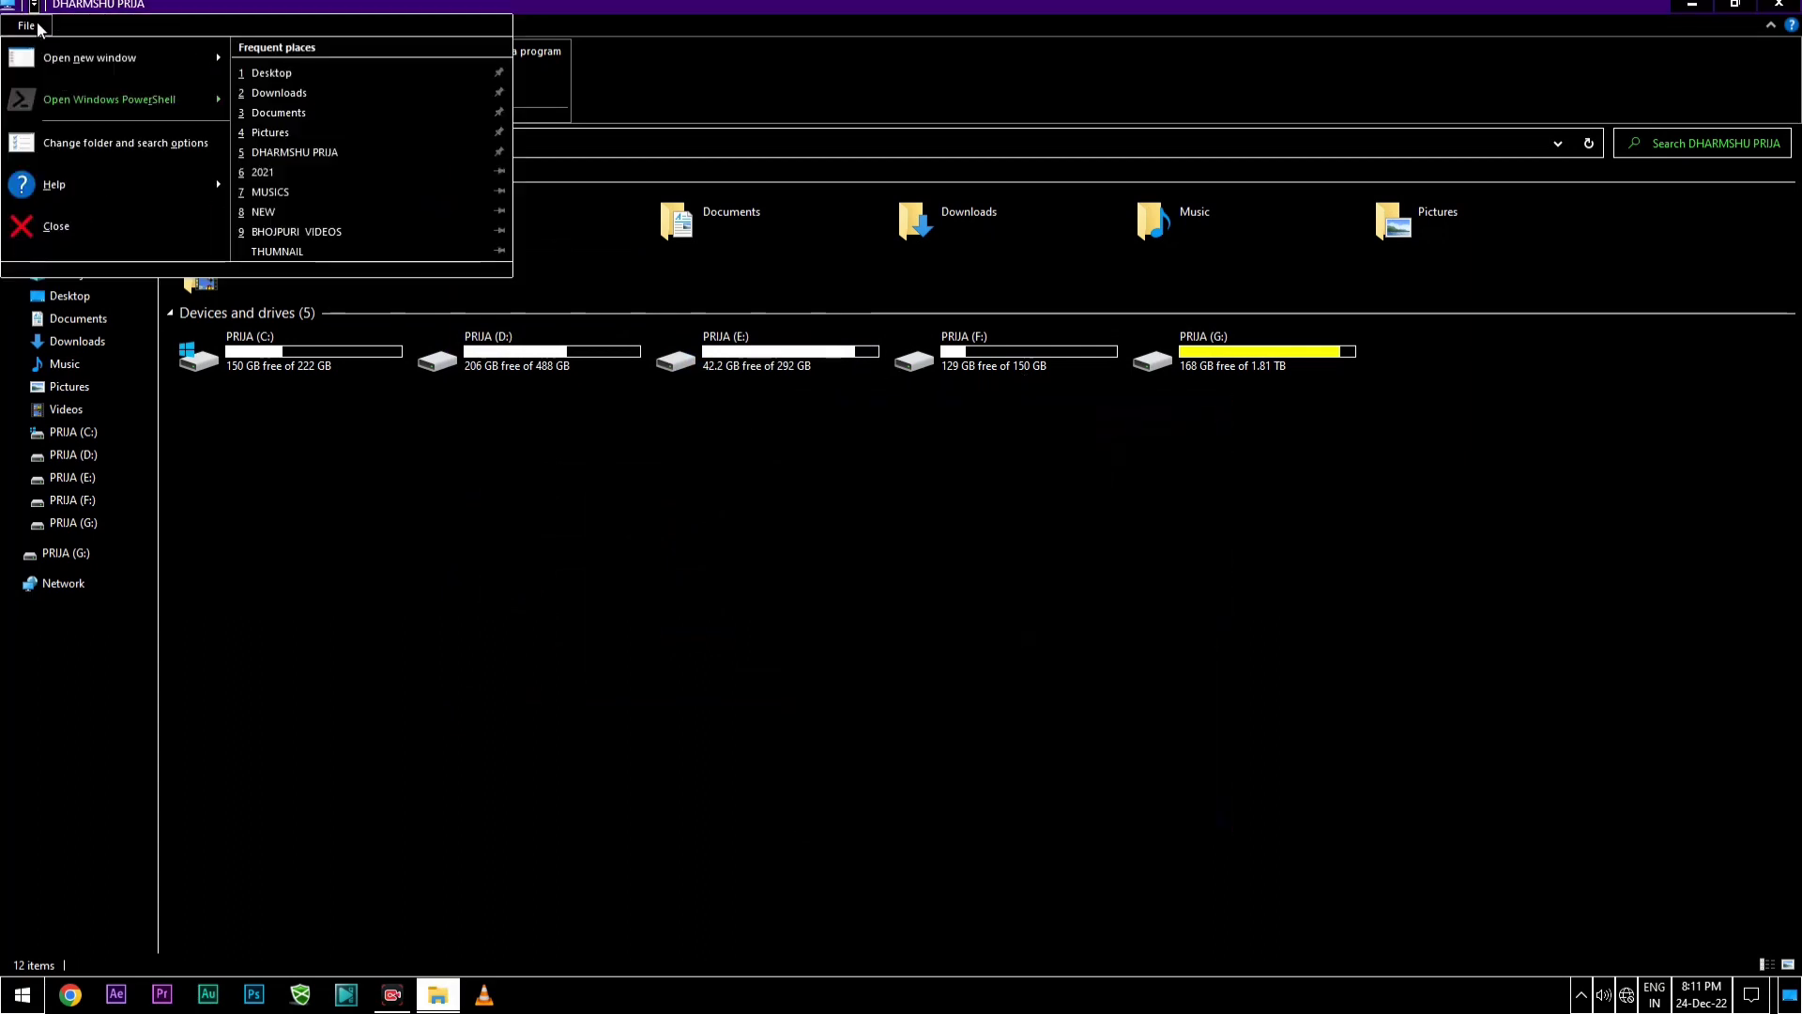
mouse_move(106, 57)
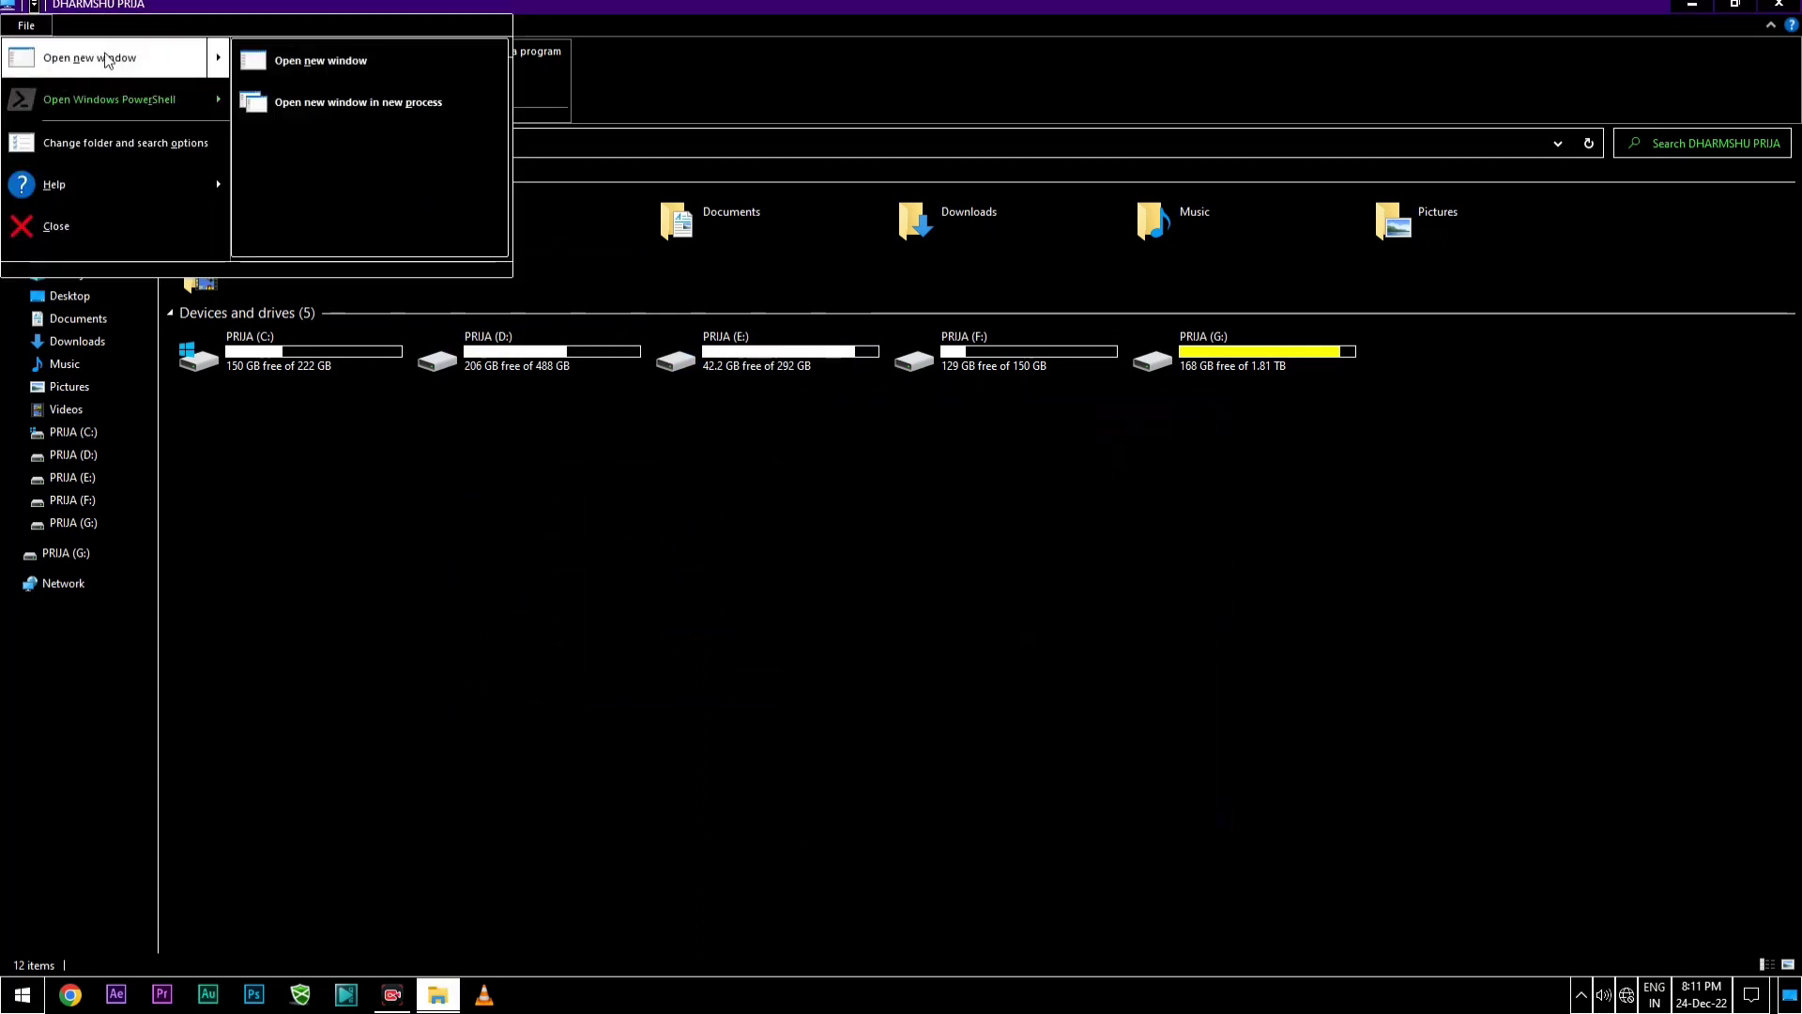
left_click(359, 103)
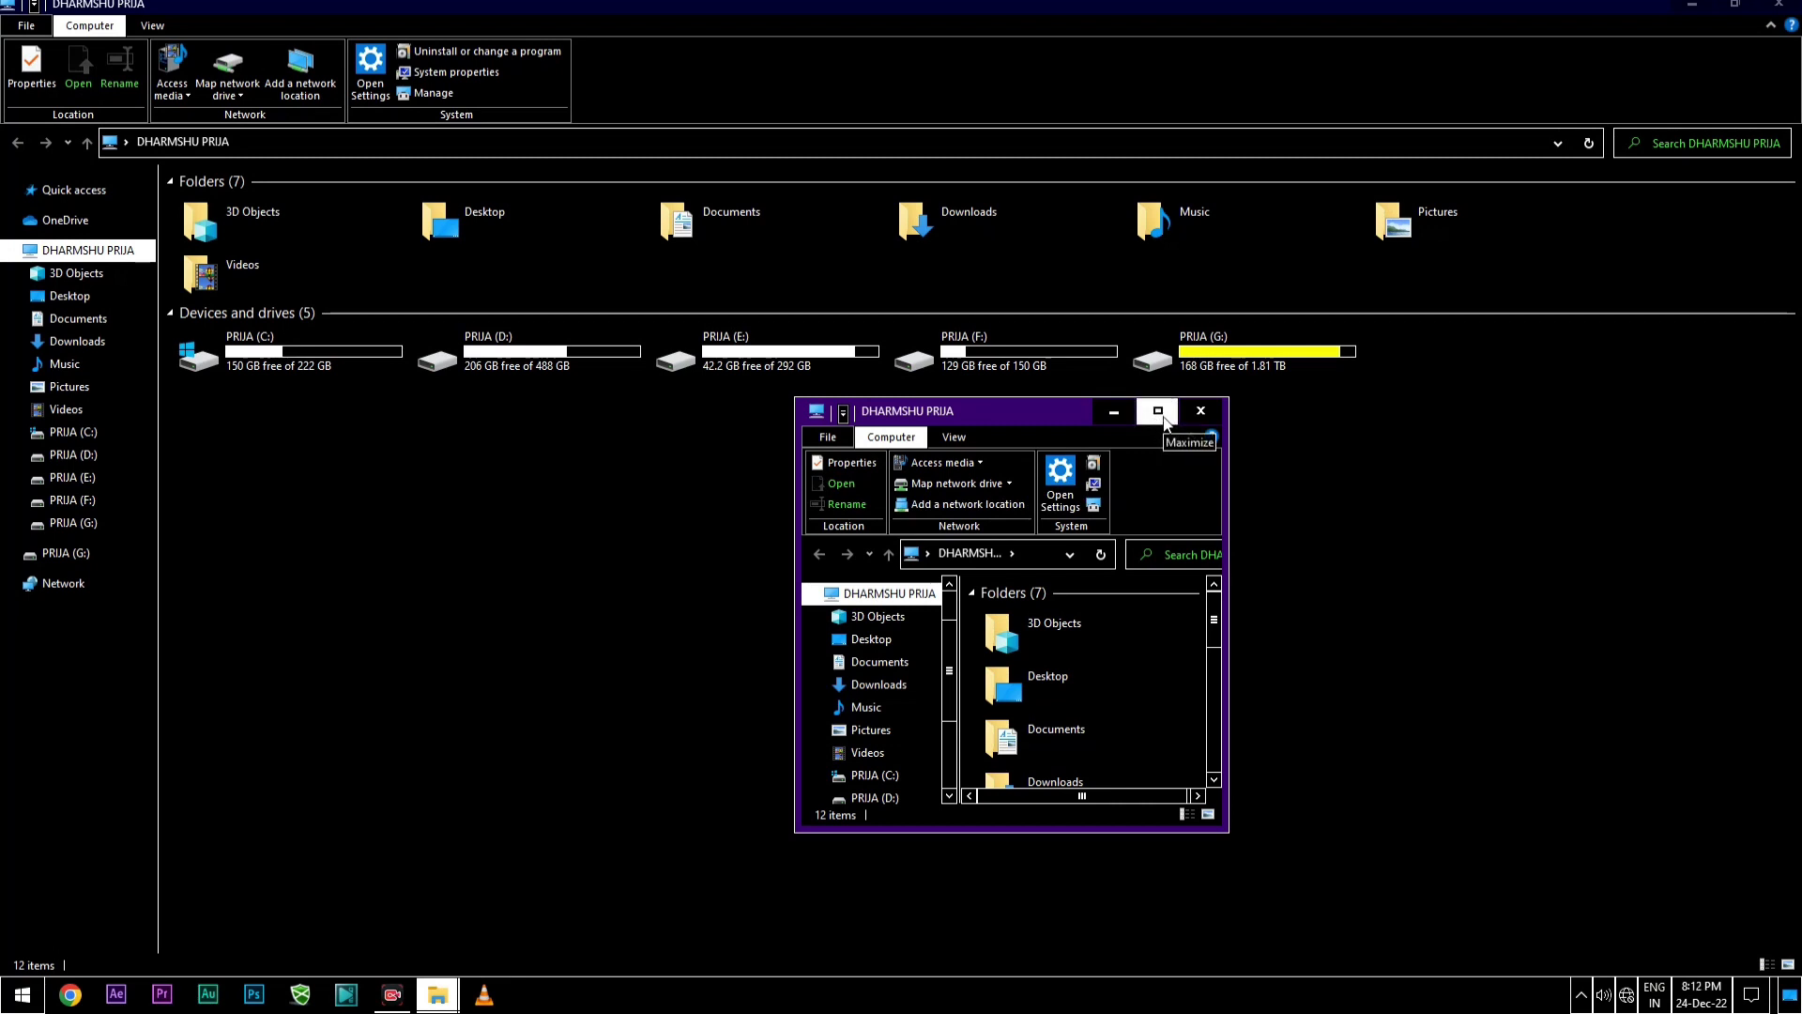
left_click(1201, 413)
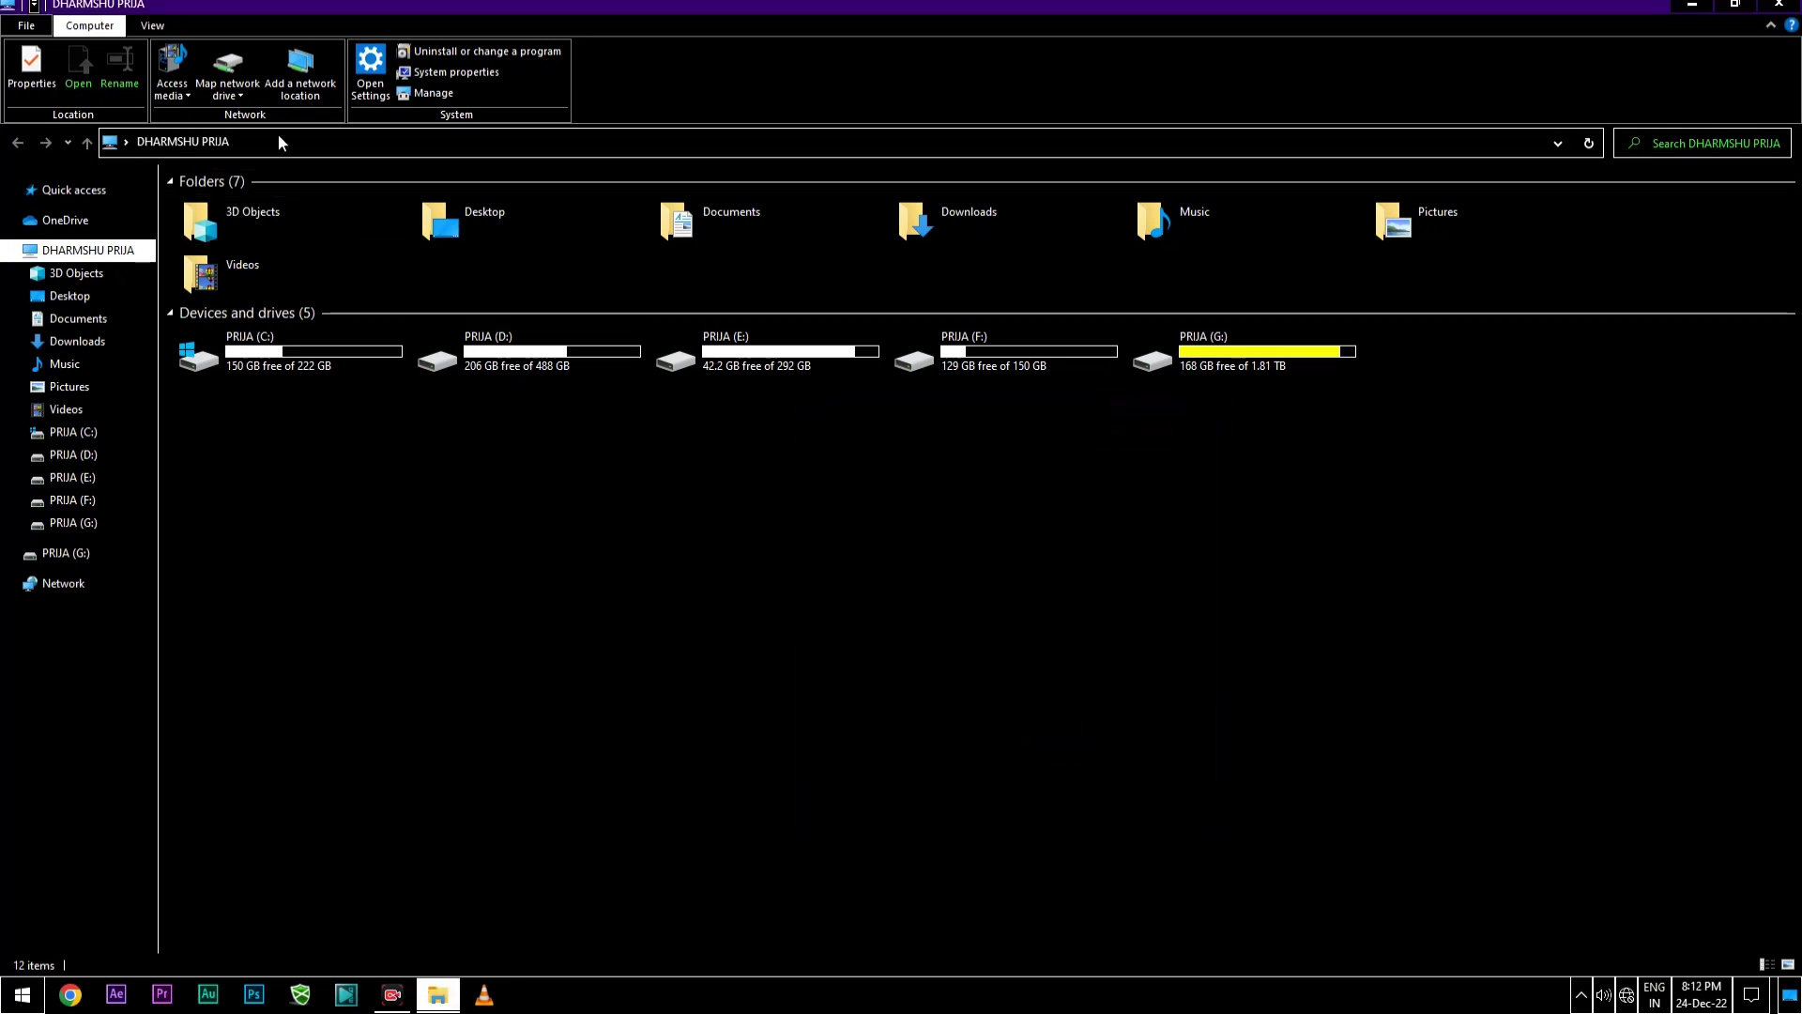
Step: Select the G: drive and view the Windows PowerShell options available for it
left_click(27, 26)
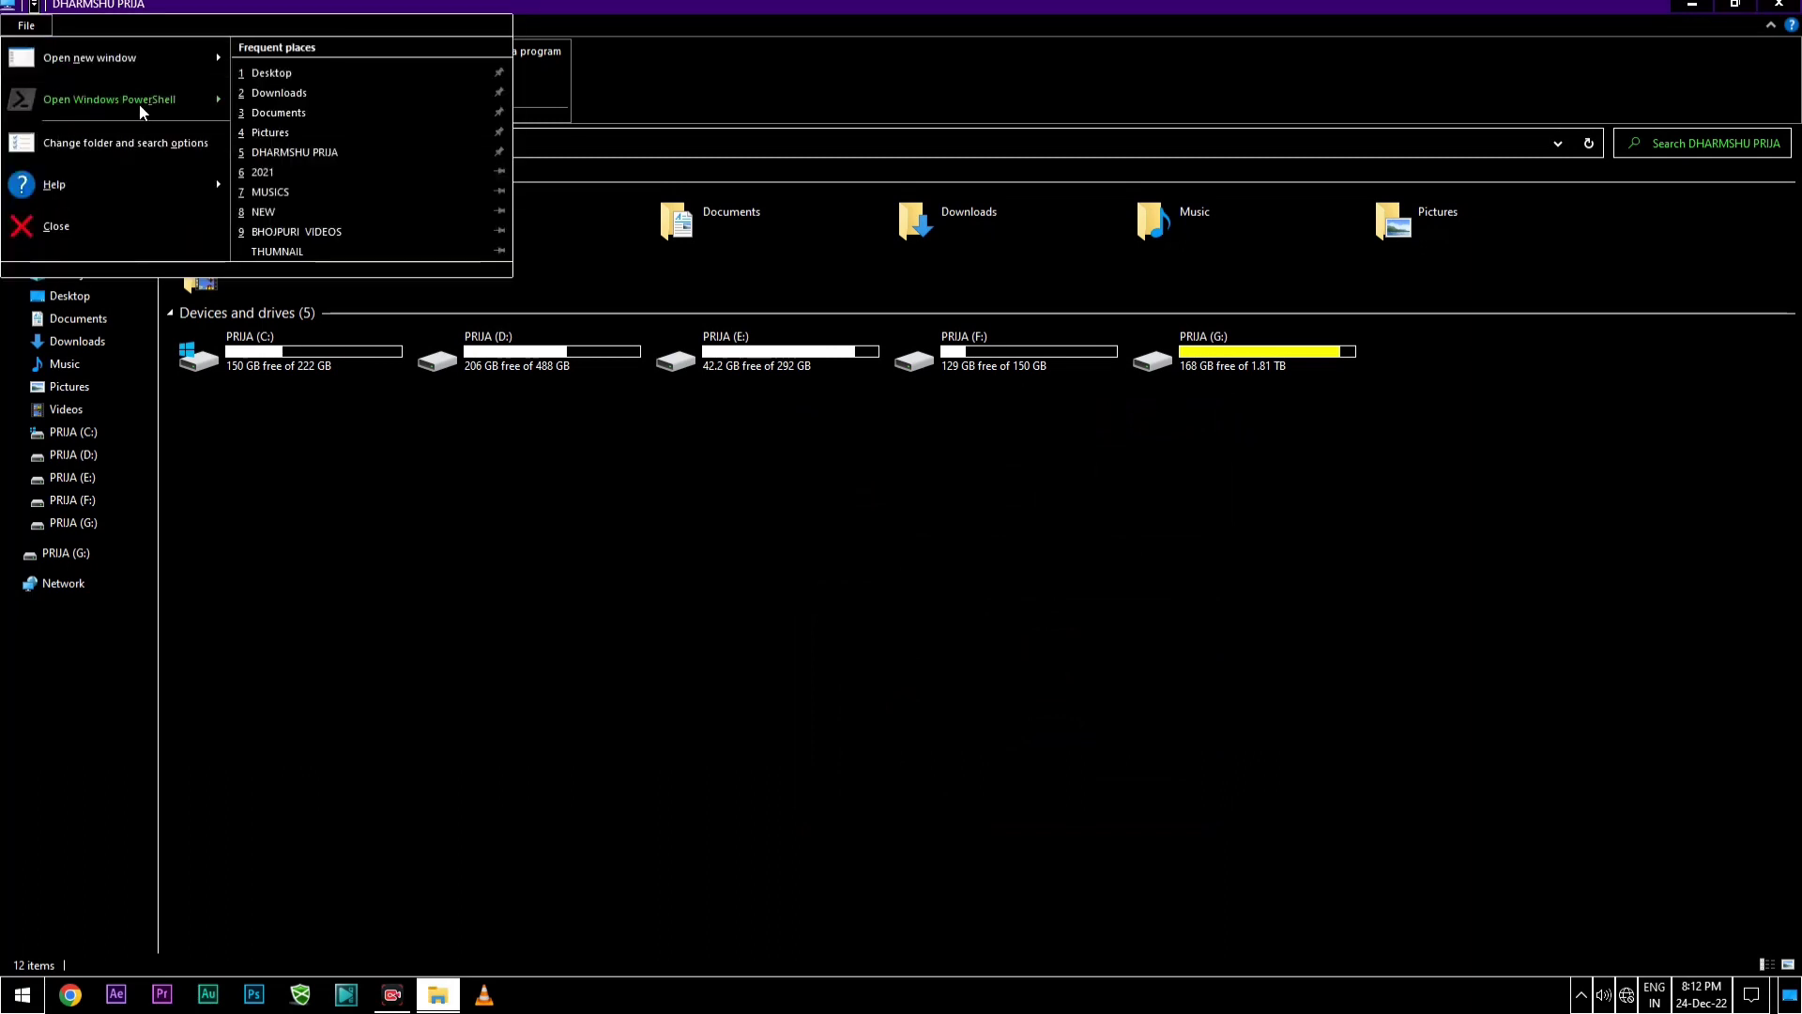
left_click(950, 219)
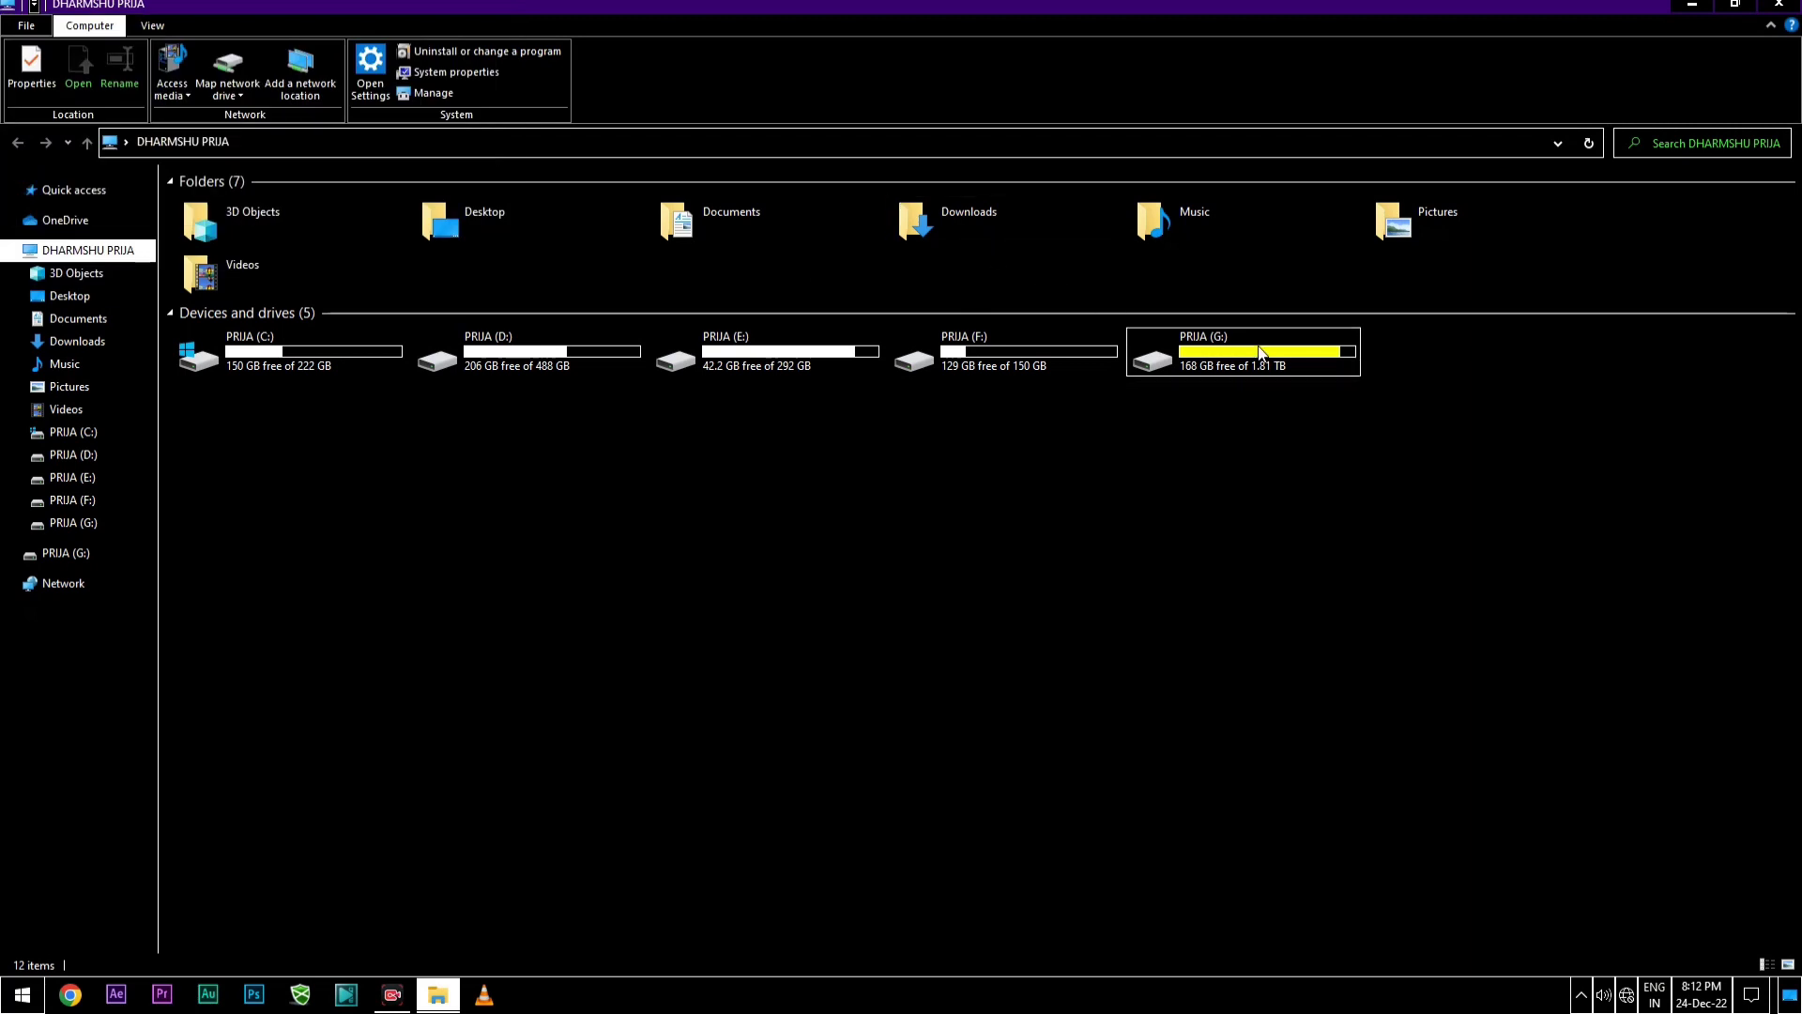
left_click(1258, 349)
left_click(23, 28)
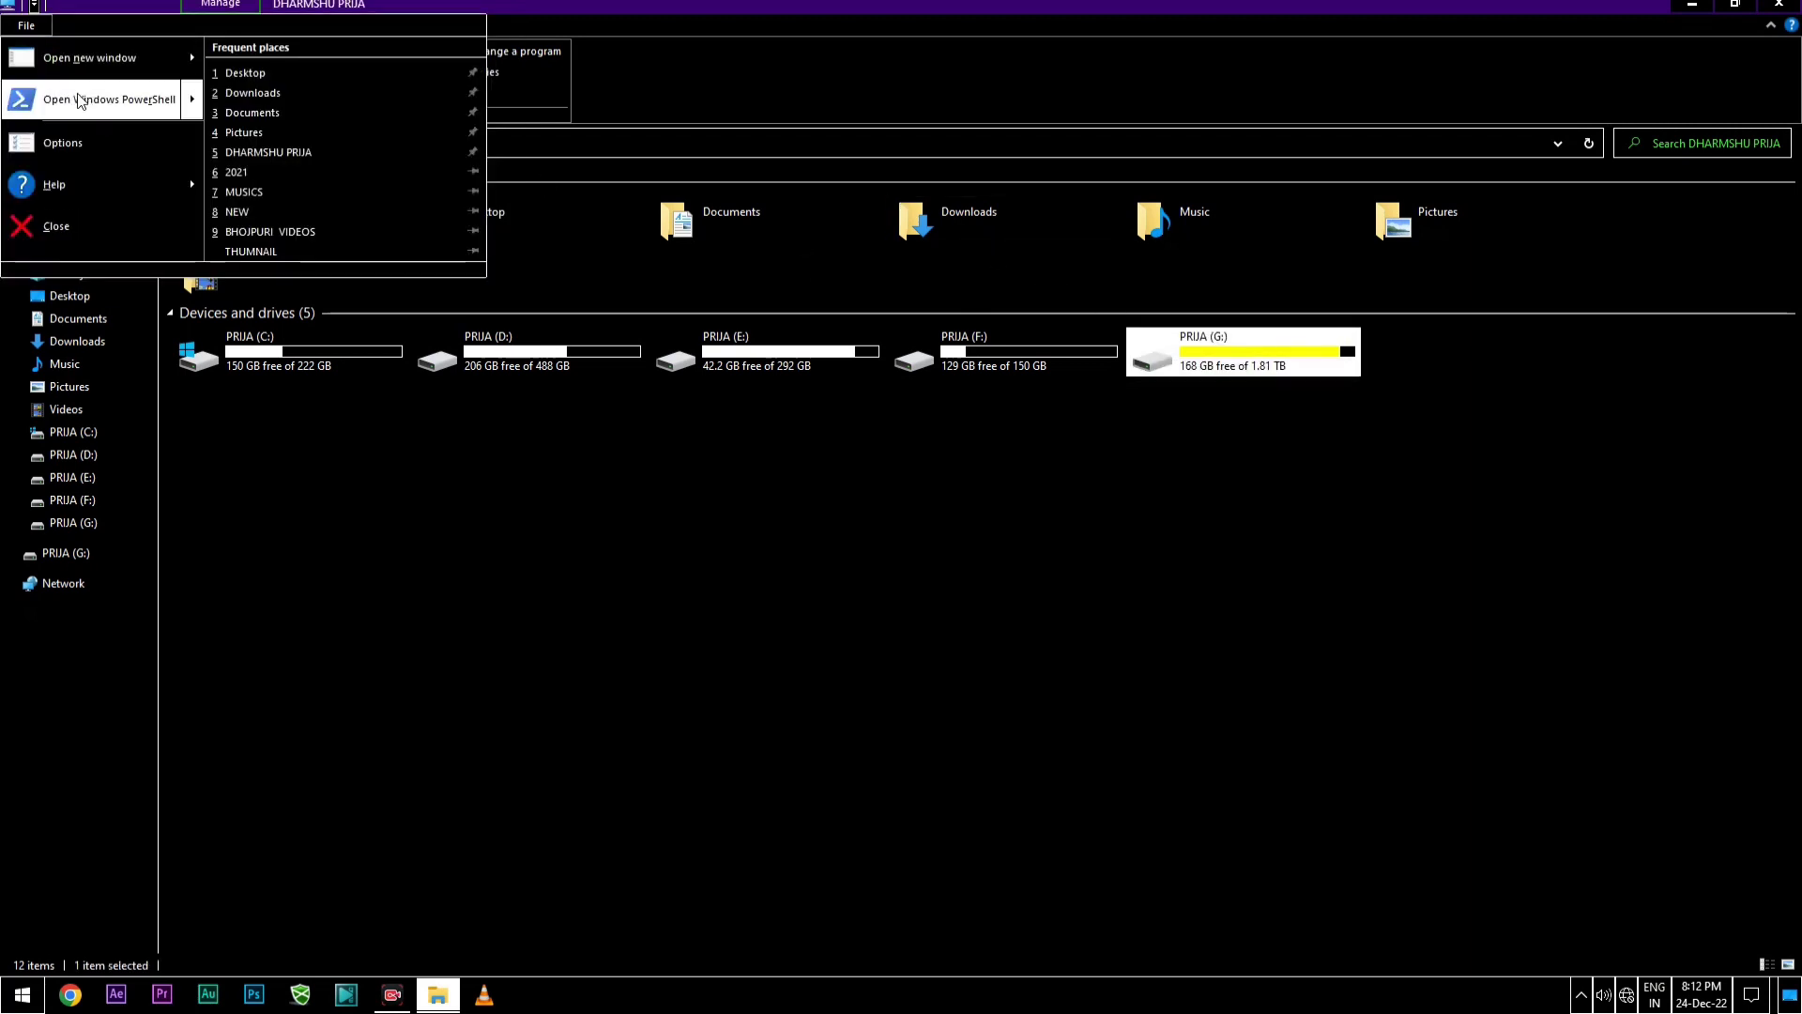
mouse_move(81, 101)
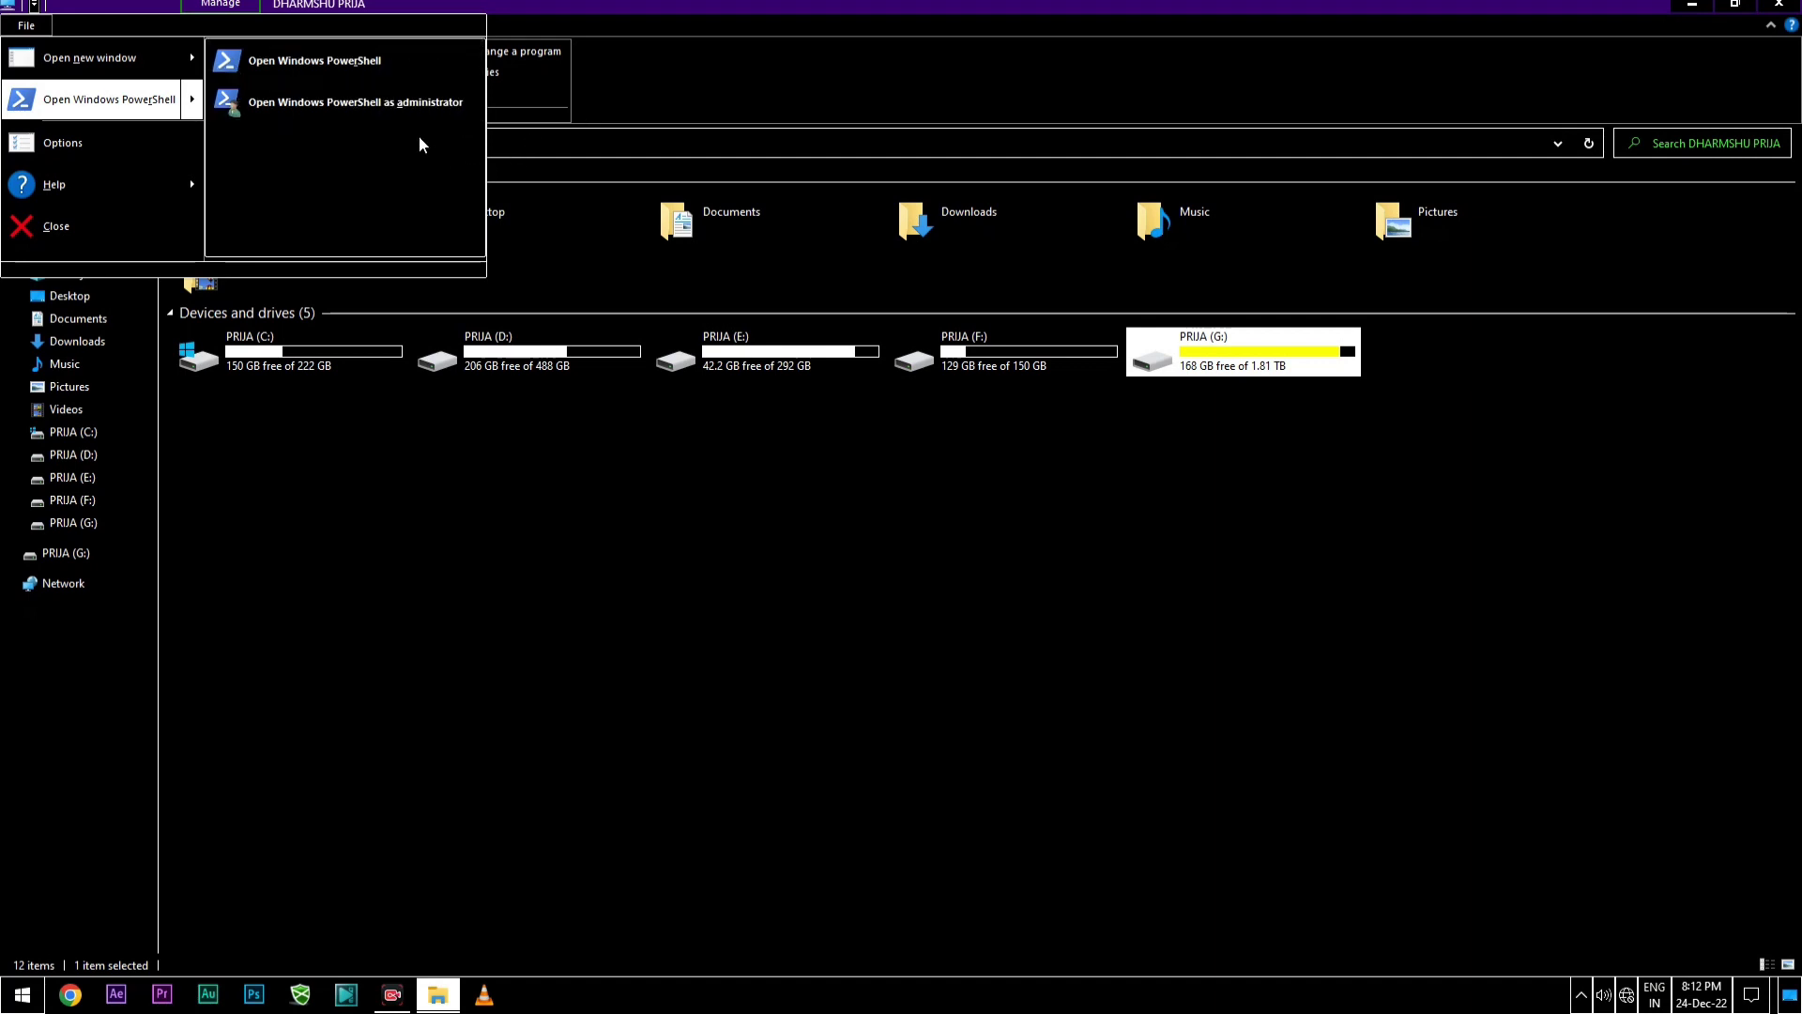
left_click(1318, 539)
Step: View the G: drive's context commands, and those of the PHOTOS folder inside the drive
right_click(1239, 345)
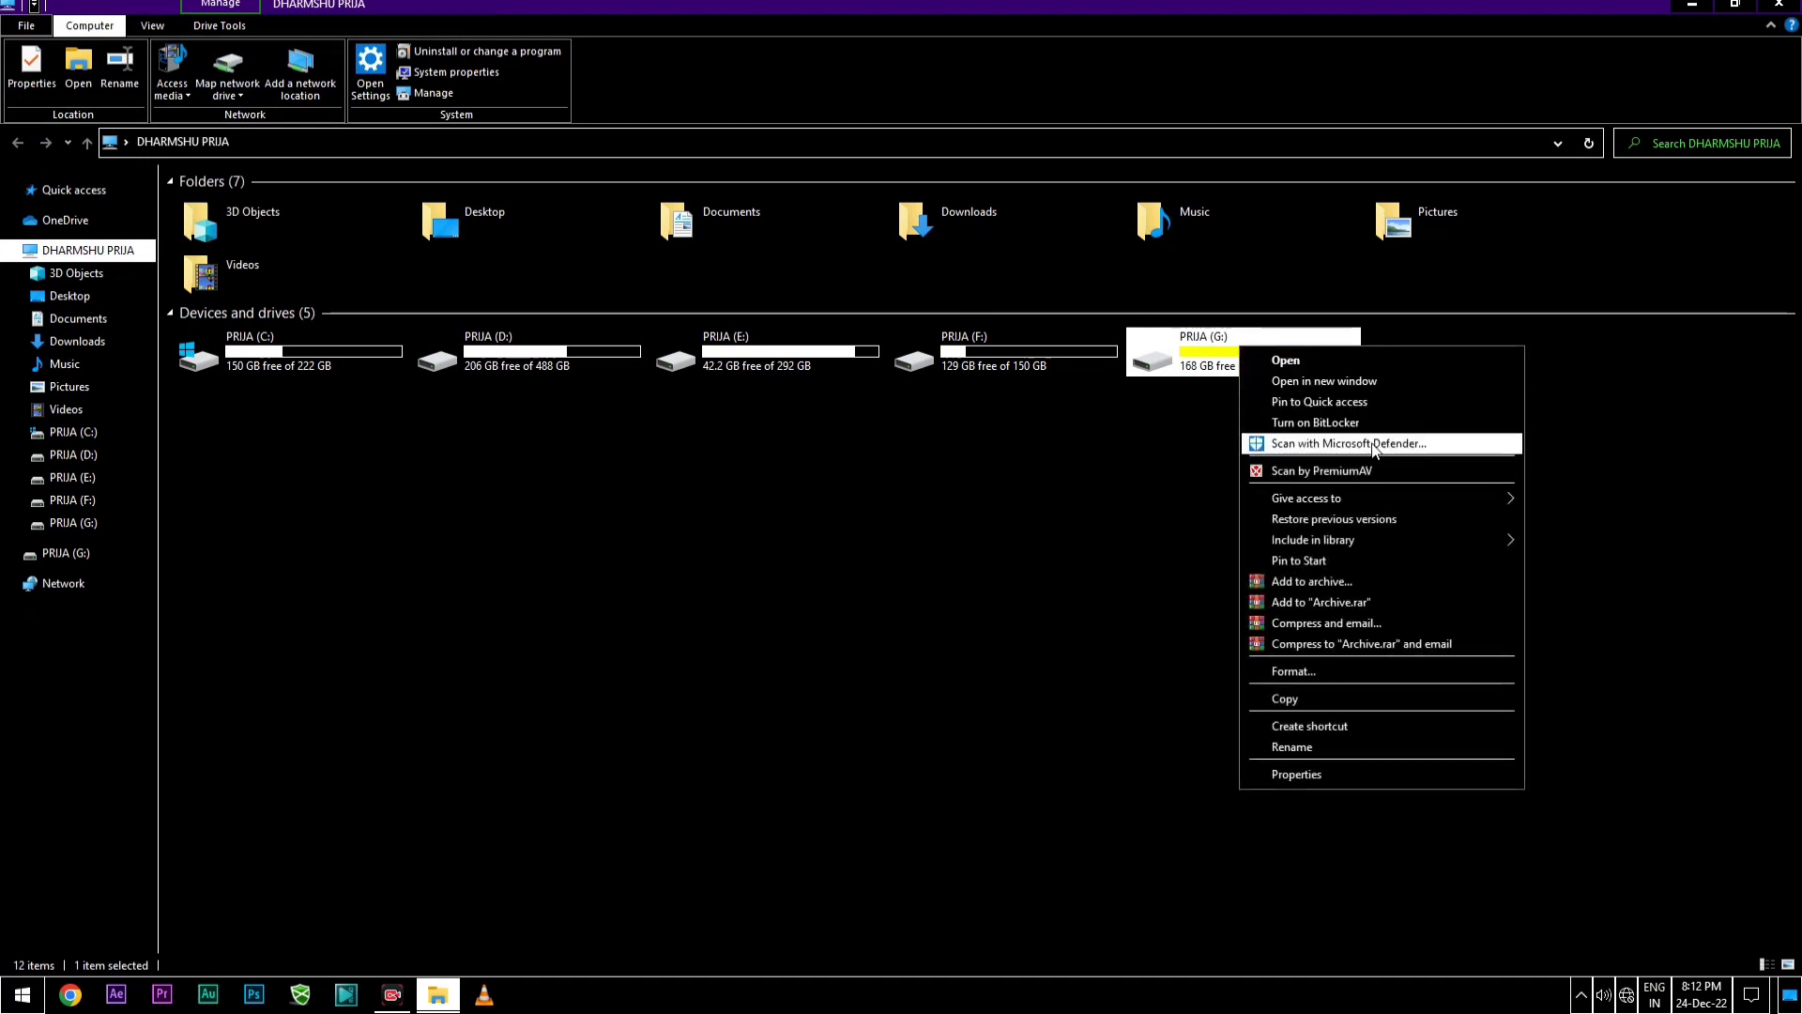
left_click(1010, 446)
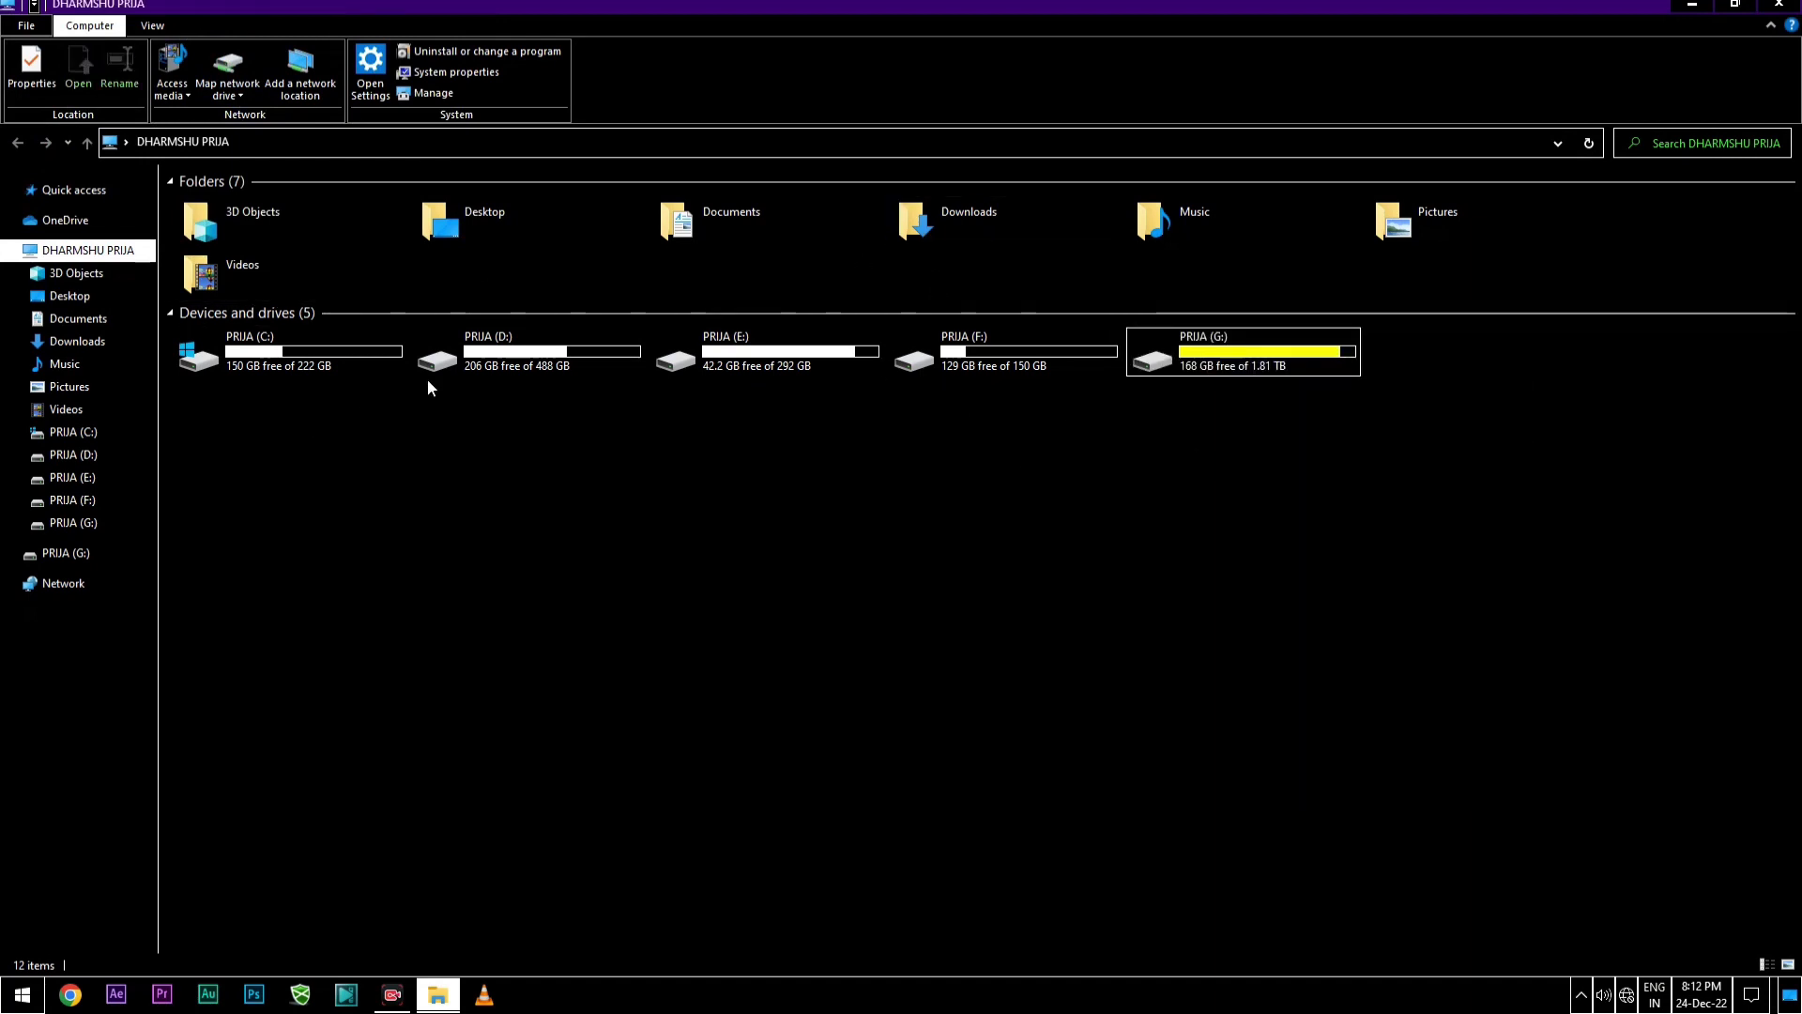
double_click(1269, 371)
right_click(683, 367)
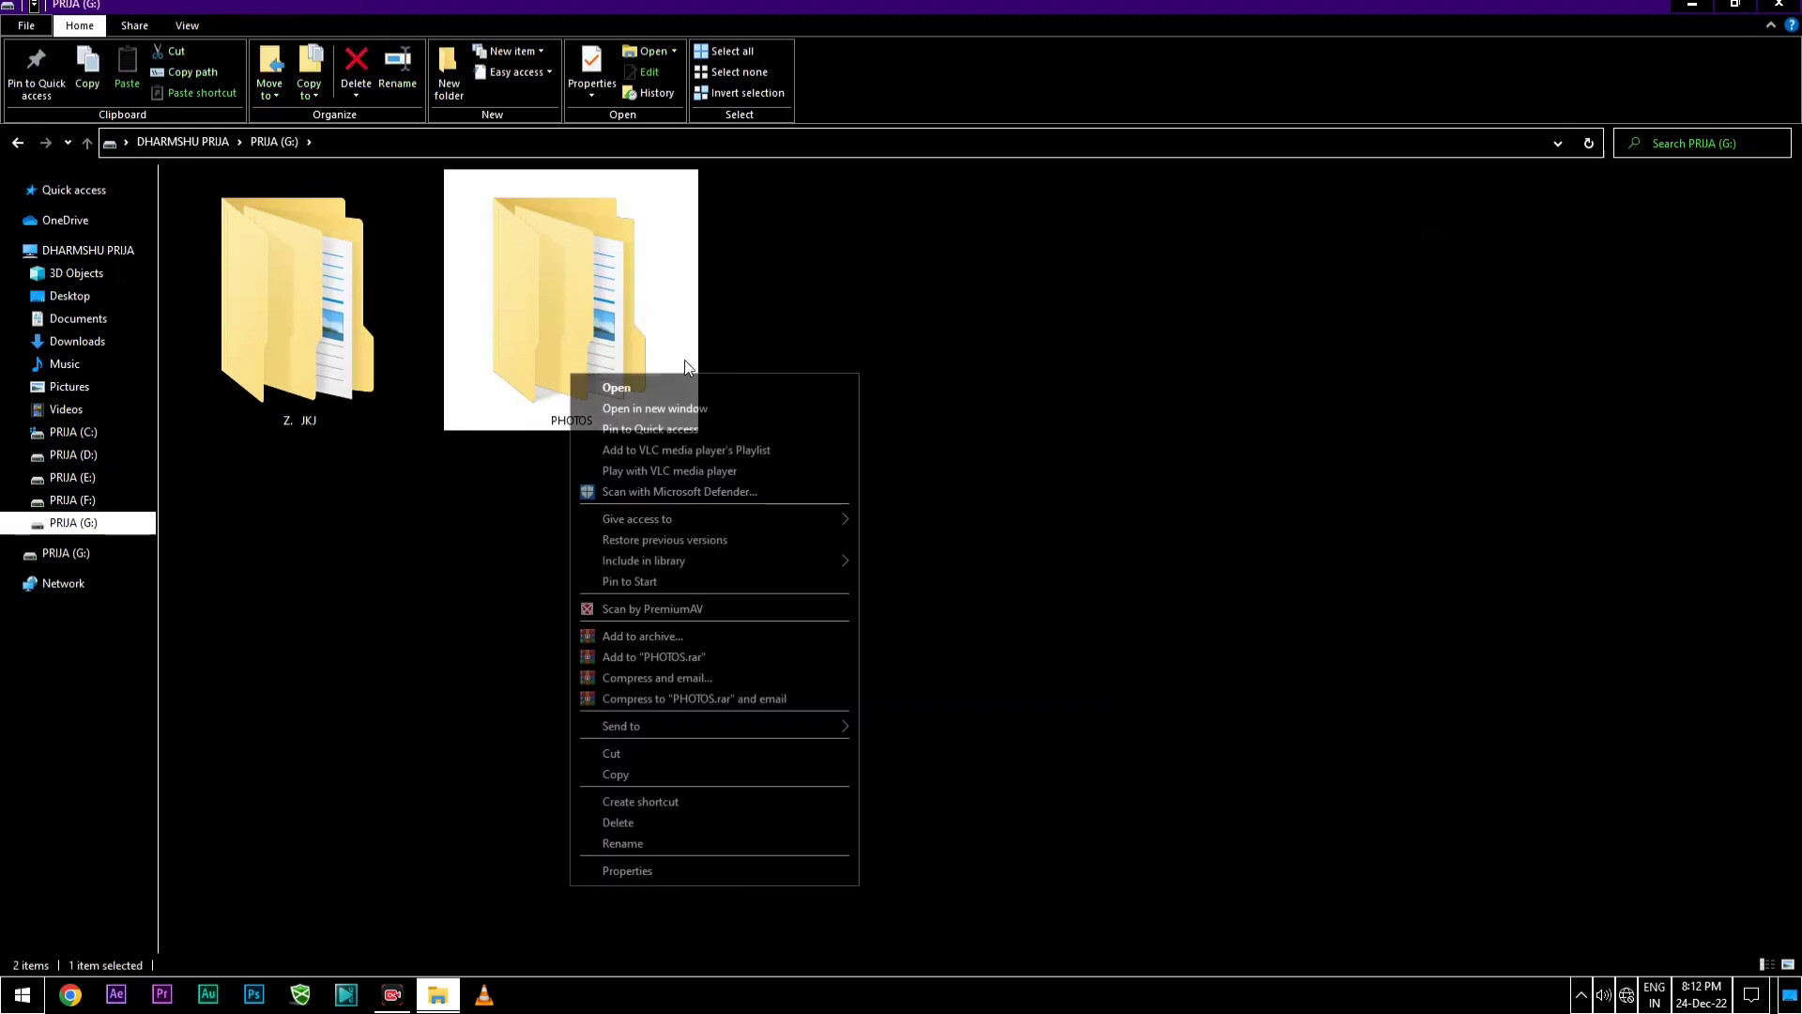
left_click(1134, 420)
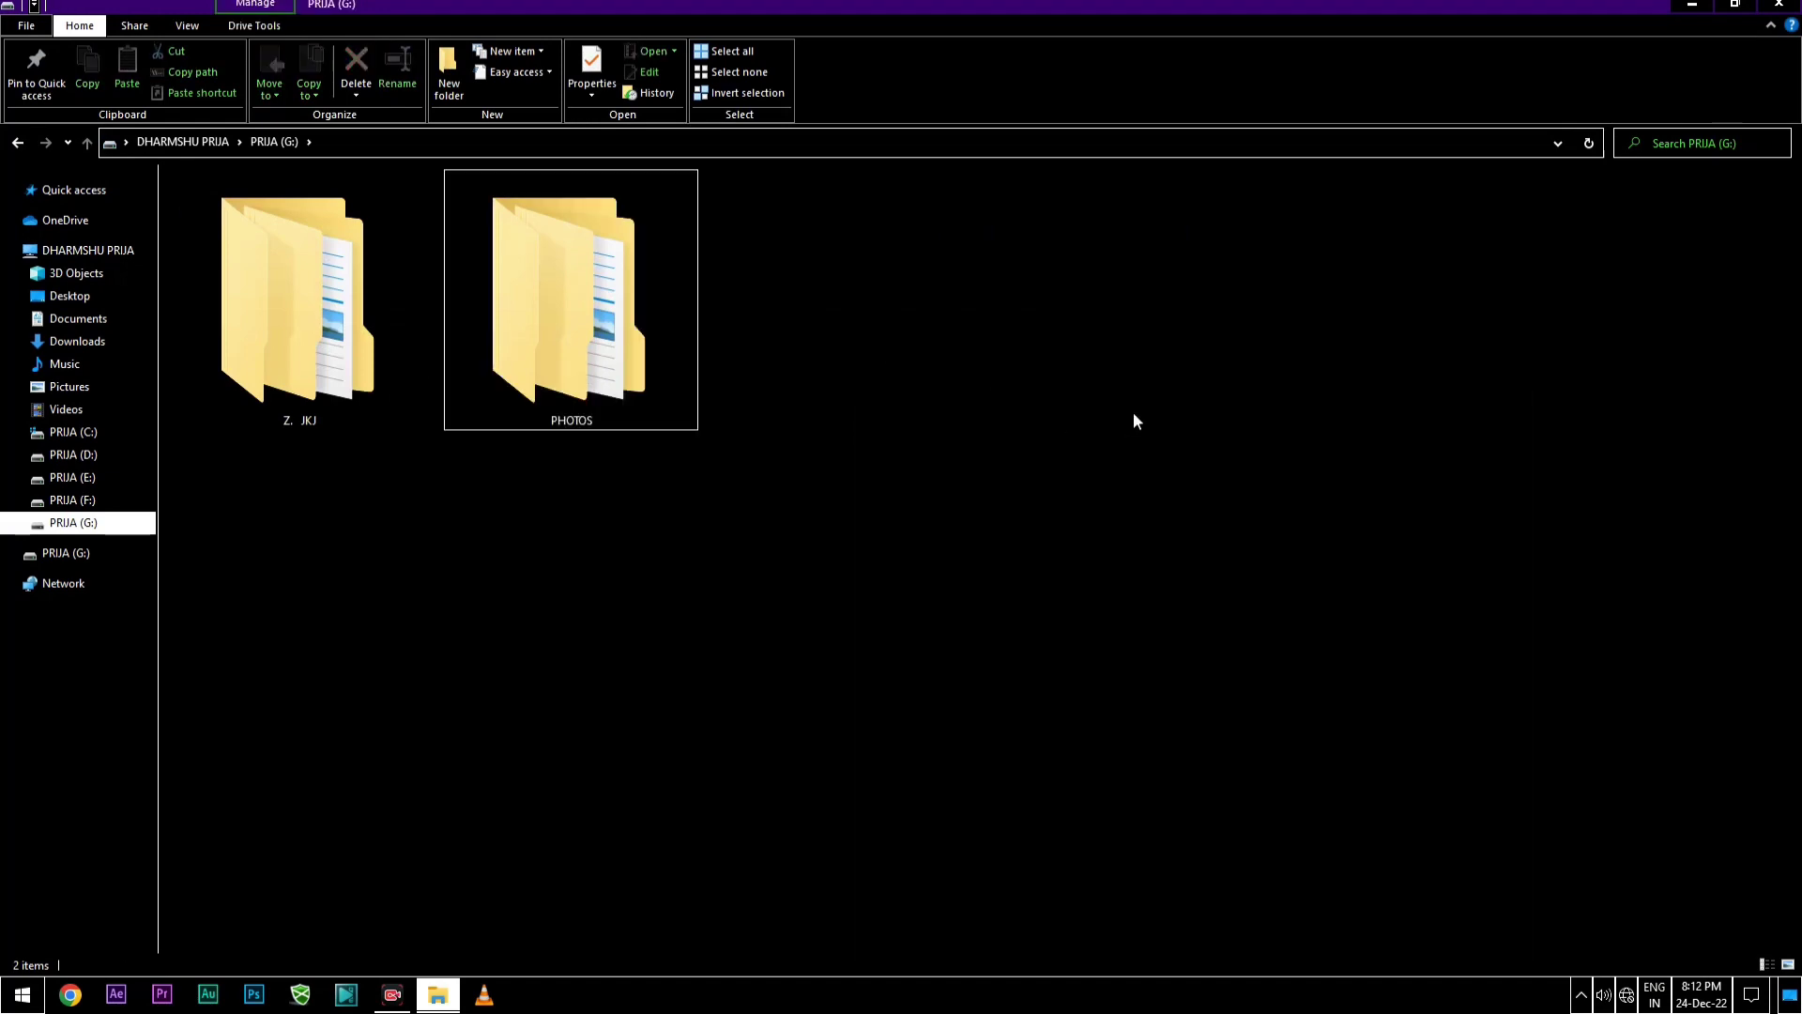
Step: Return to the desktop, reopen This PC and view its file commands with no drive selected
key("super+d")
double_click(47, 84)
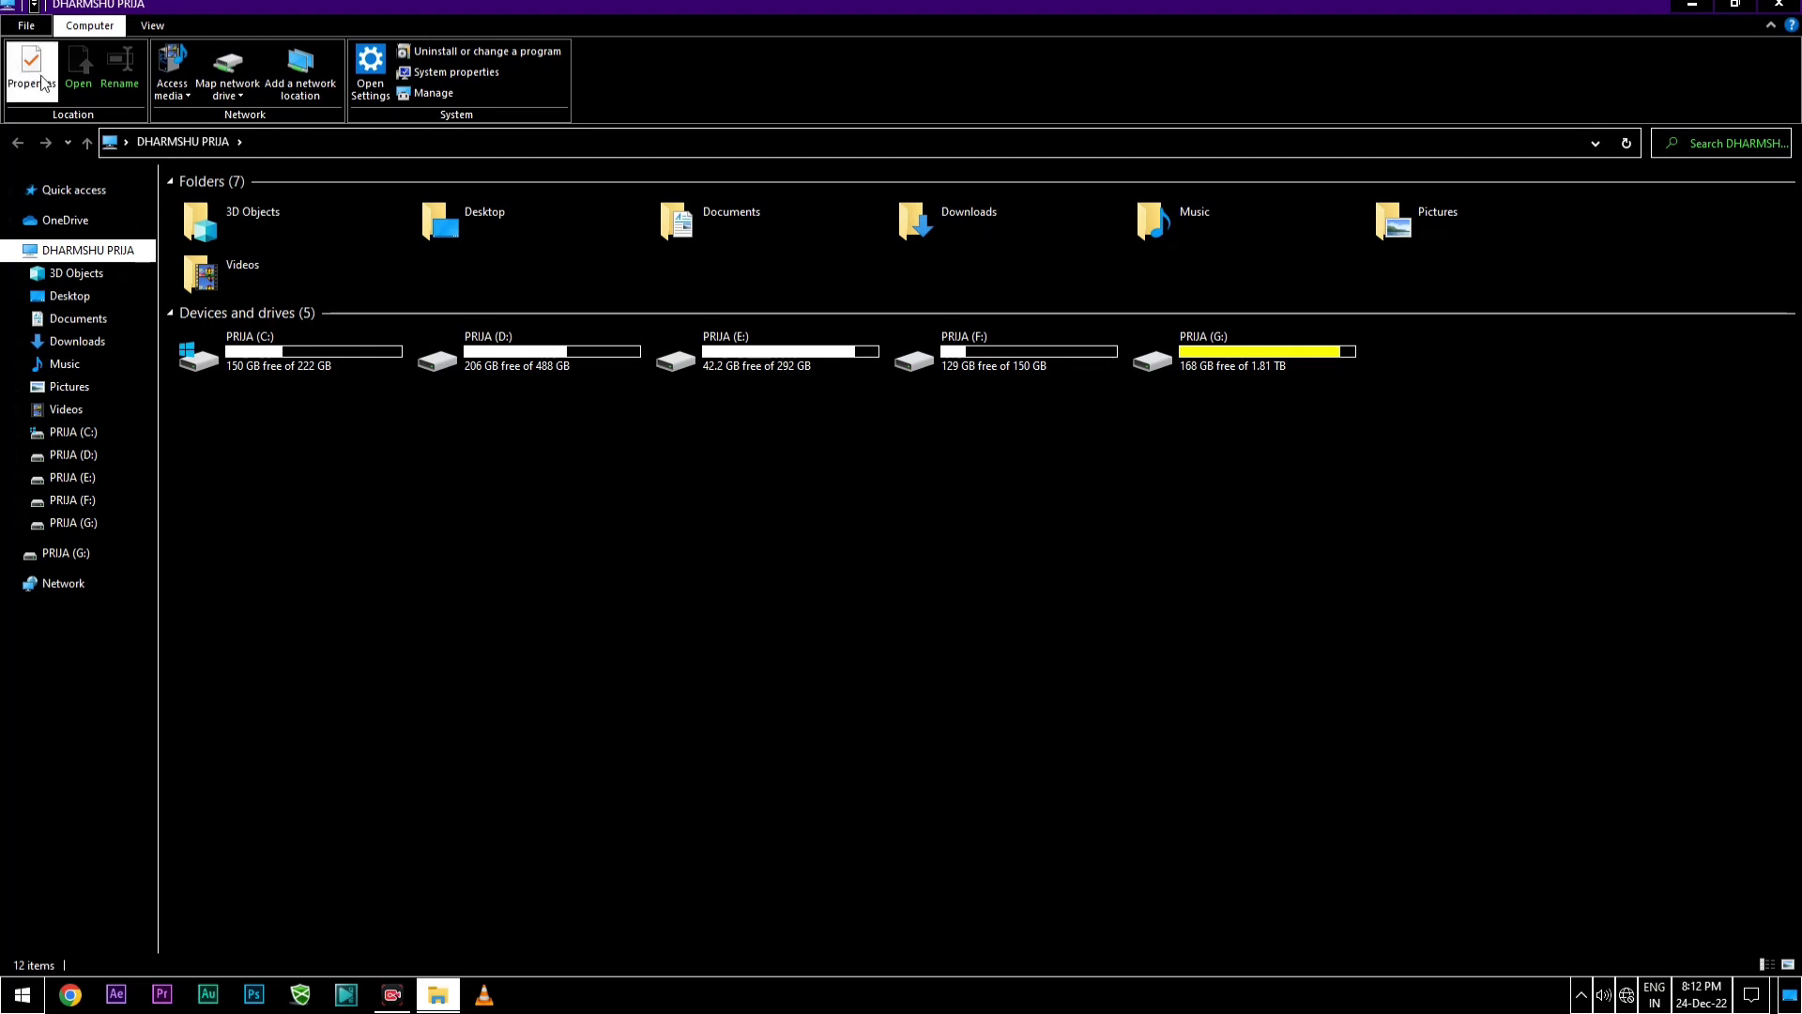
left_click(25, 26)
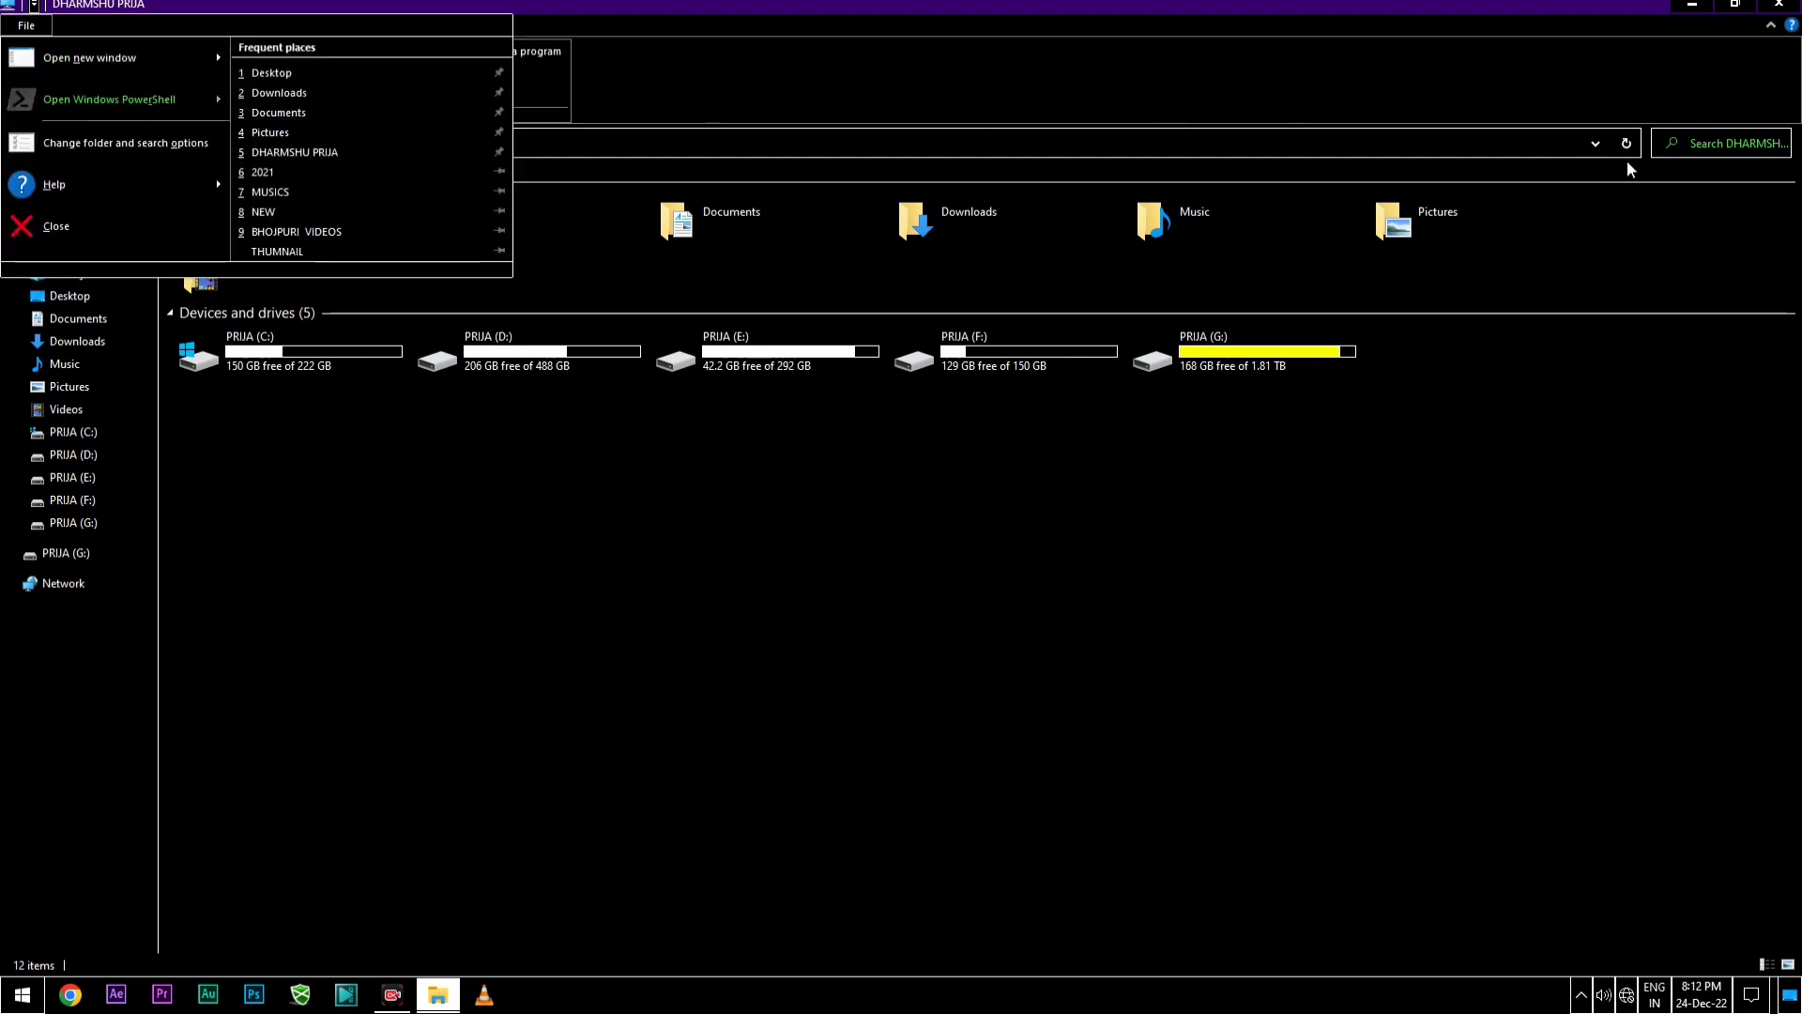
left_click(1300, 361)
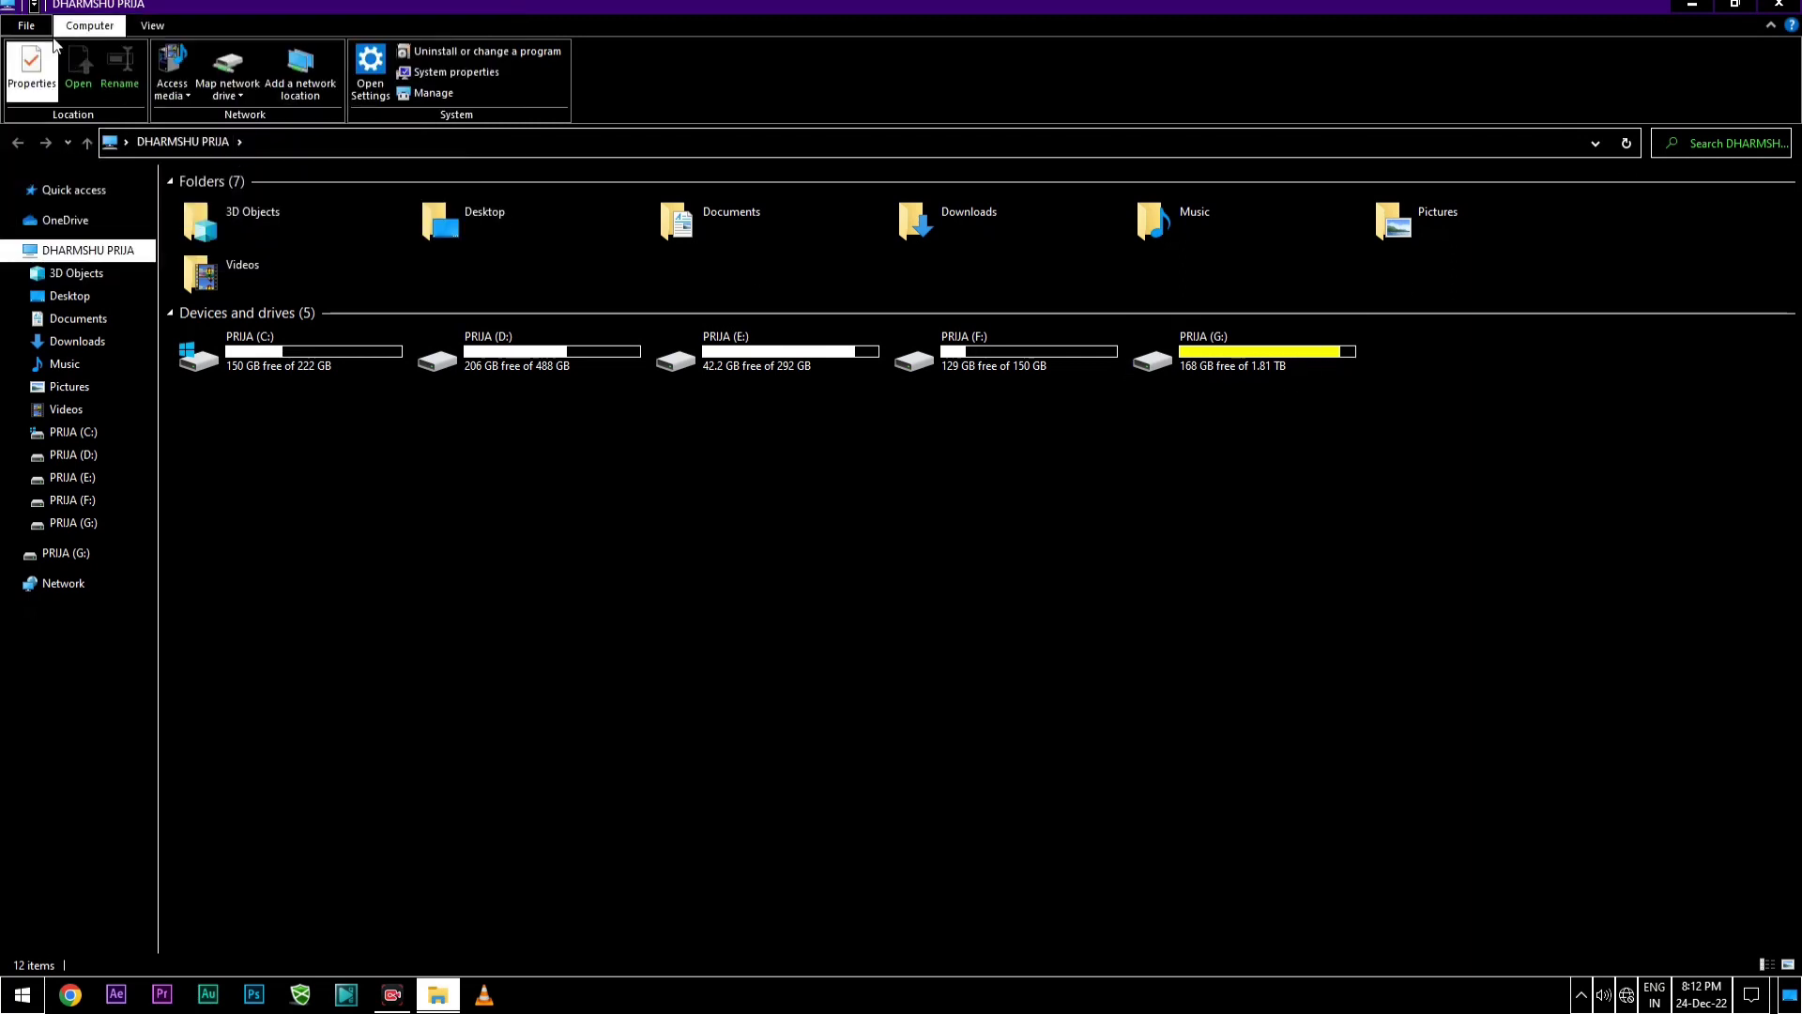
left_click(25, 25)
left_click(1254, 366)
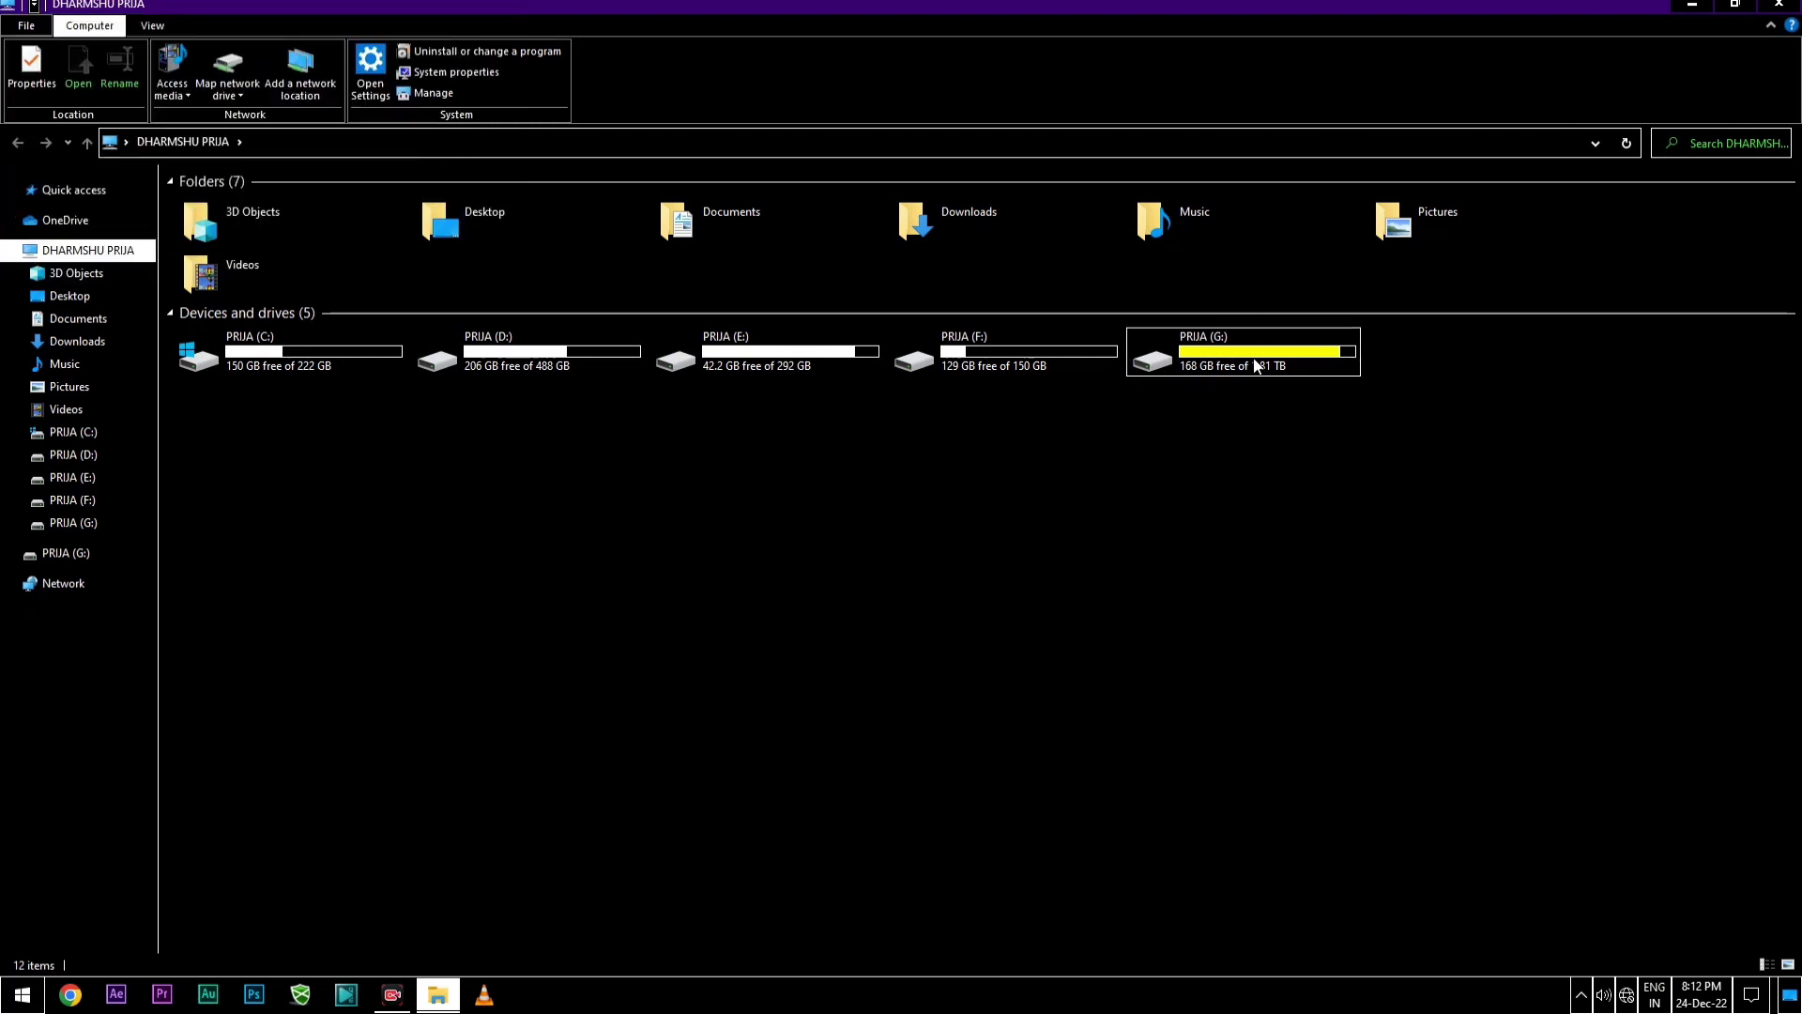
Step: Open Folder Options with the G: drive selected and examine its General, View and Search settings
left_click(1254, 366)
left_click(22, 26)
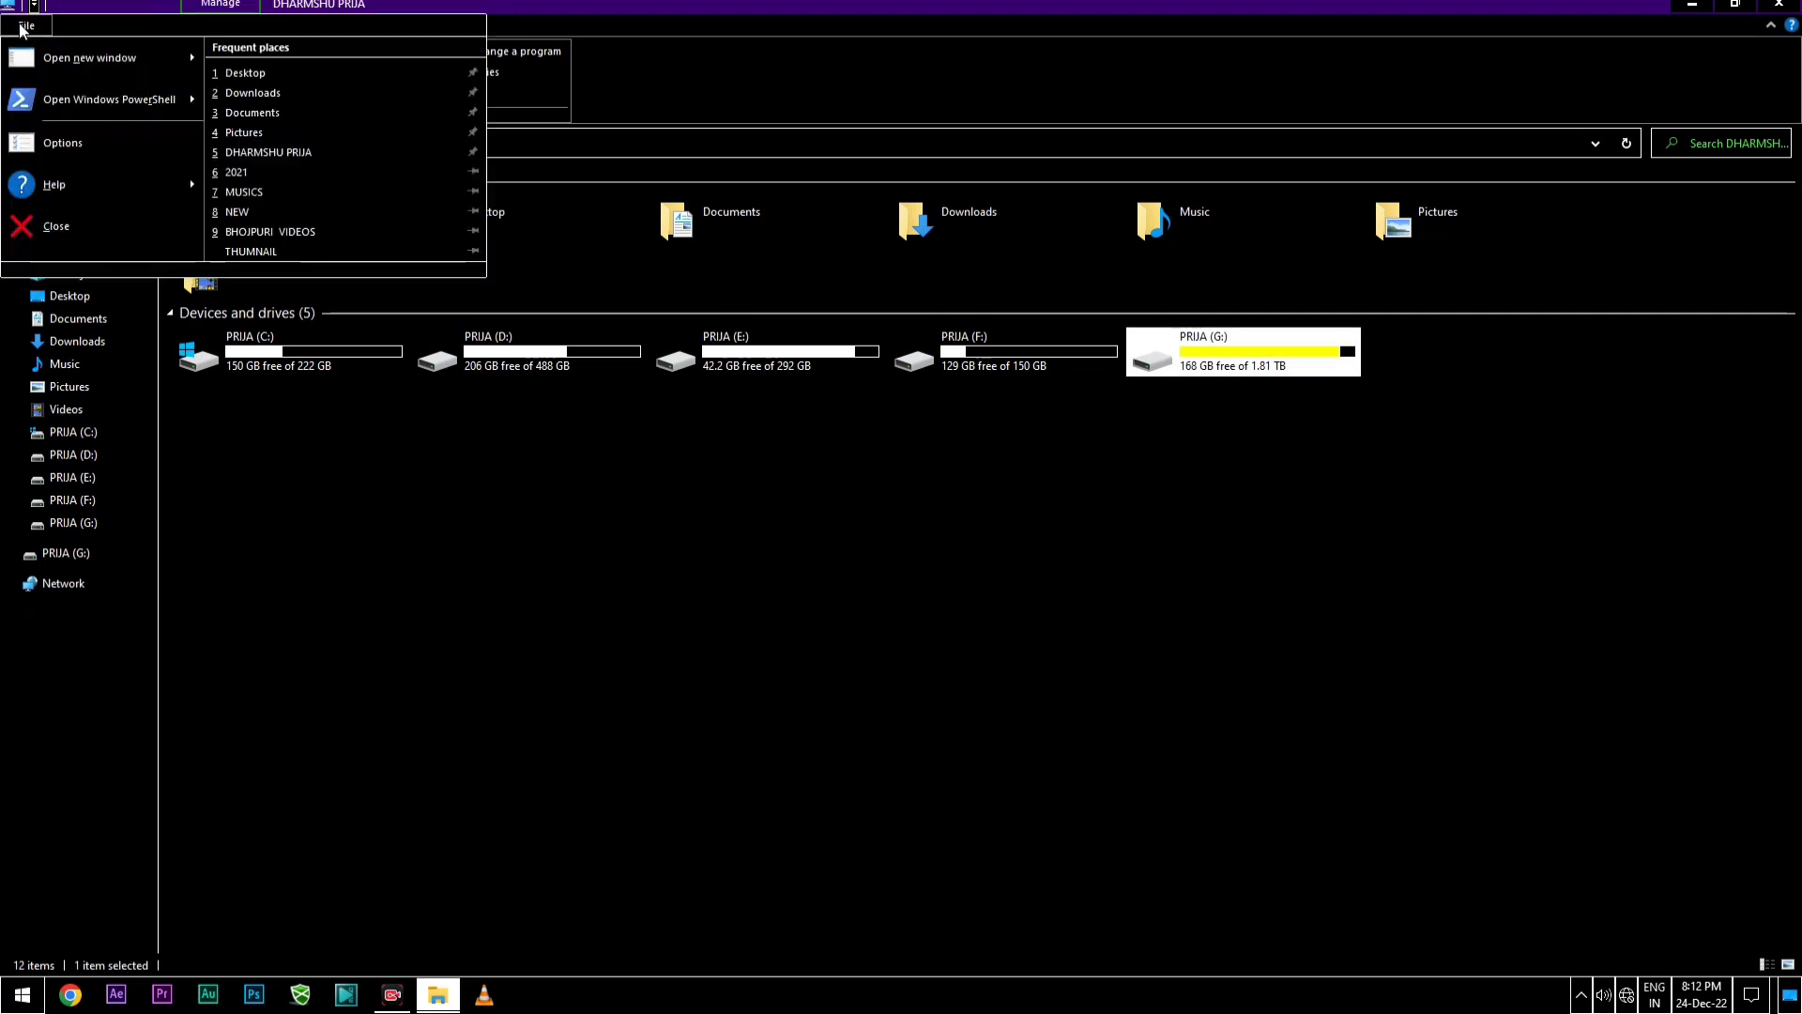
left_click(103, 143)
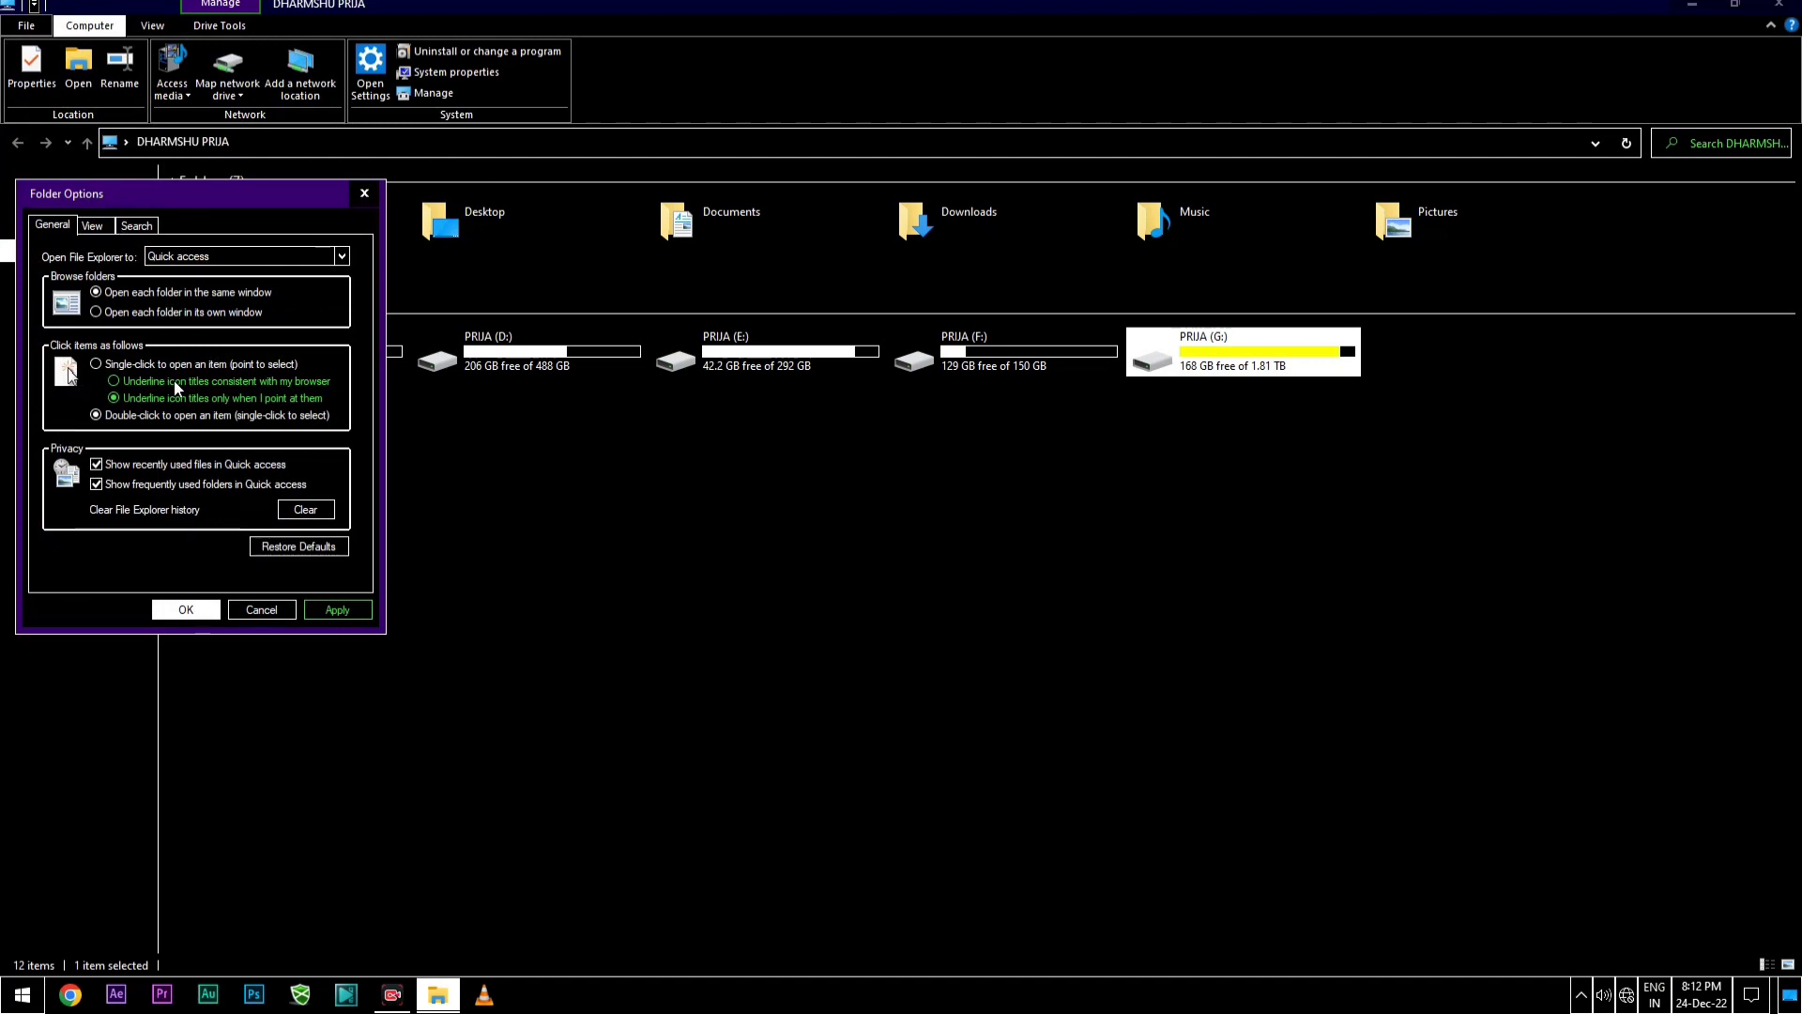
left_click(101, 230)
left_click(133, 227)
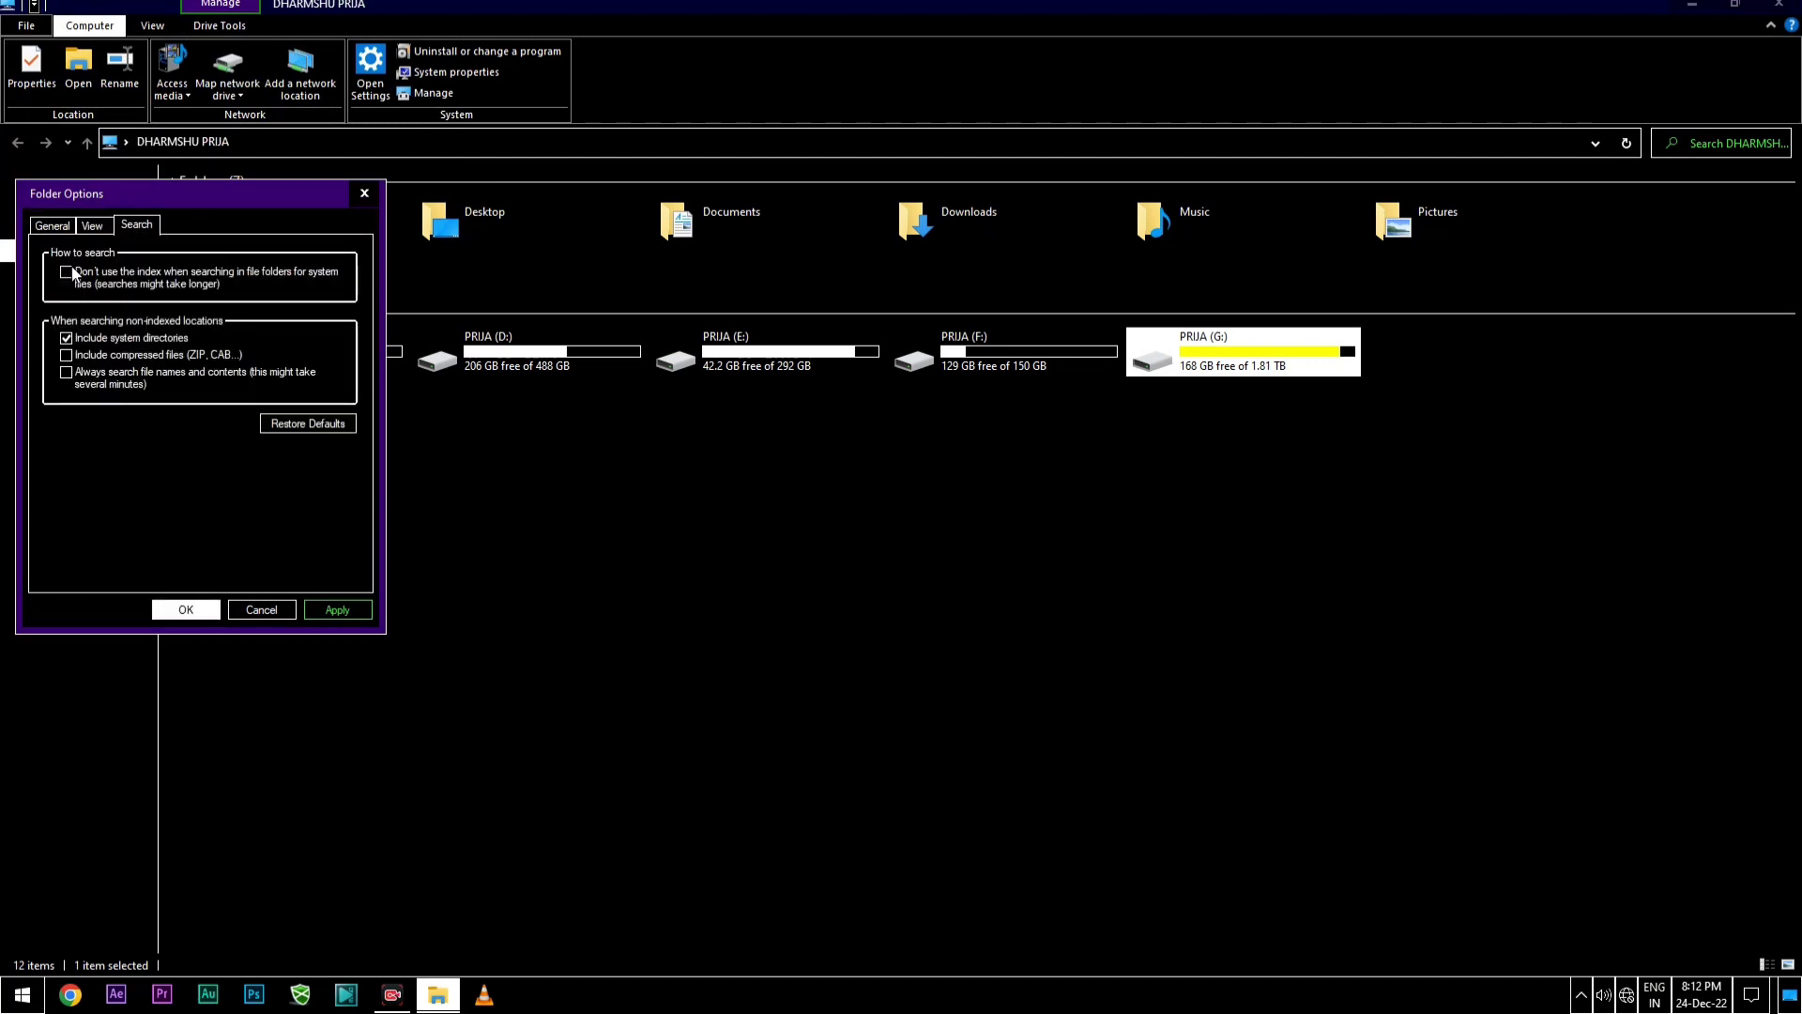
left_click(101, 227)
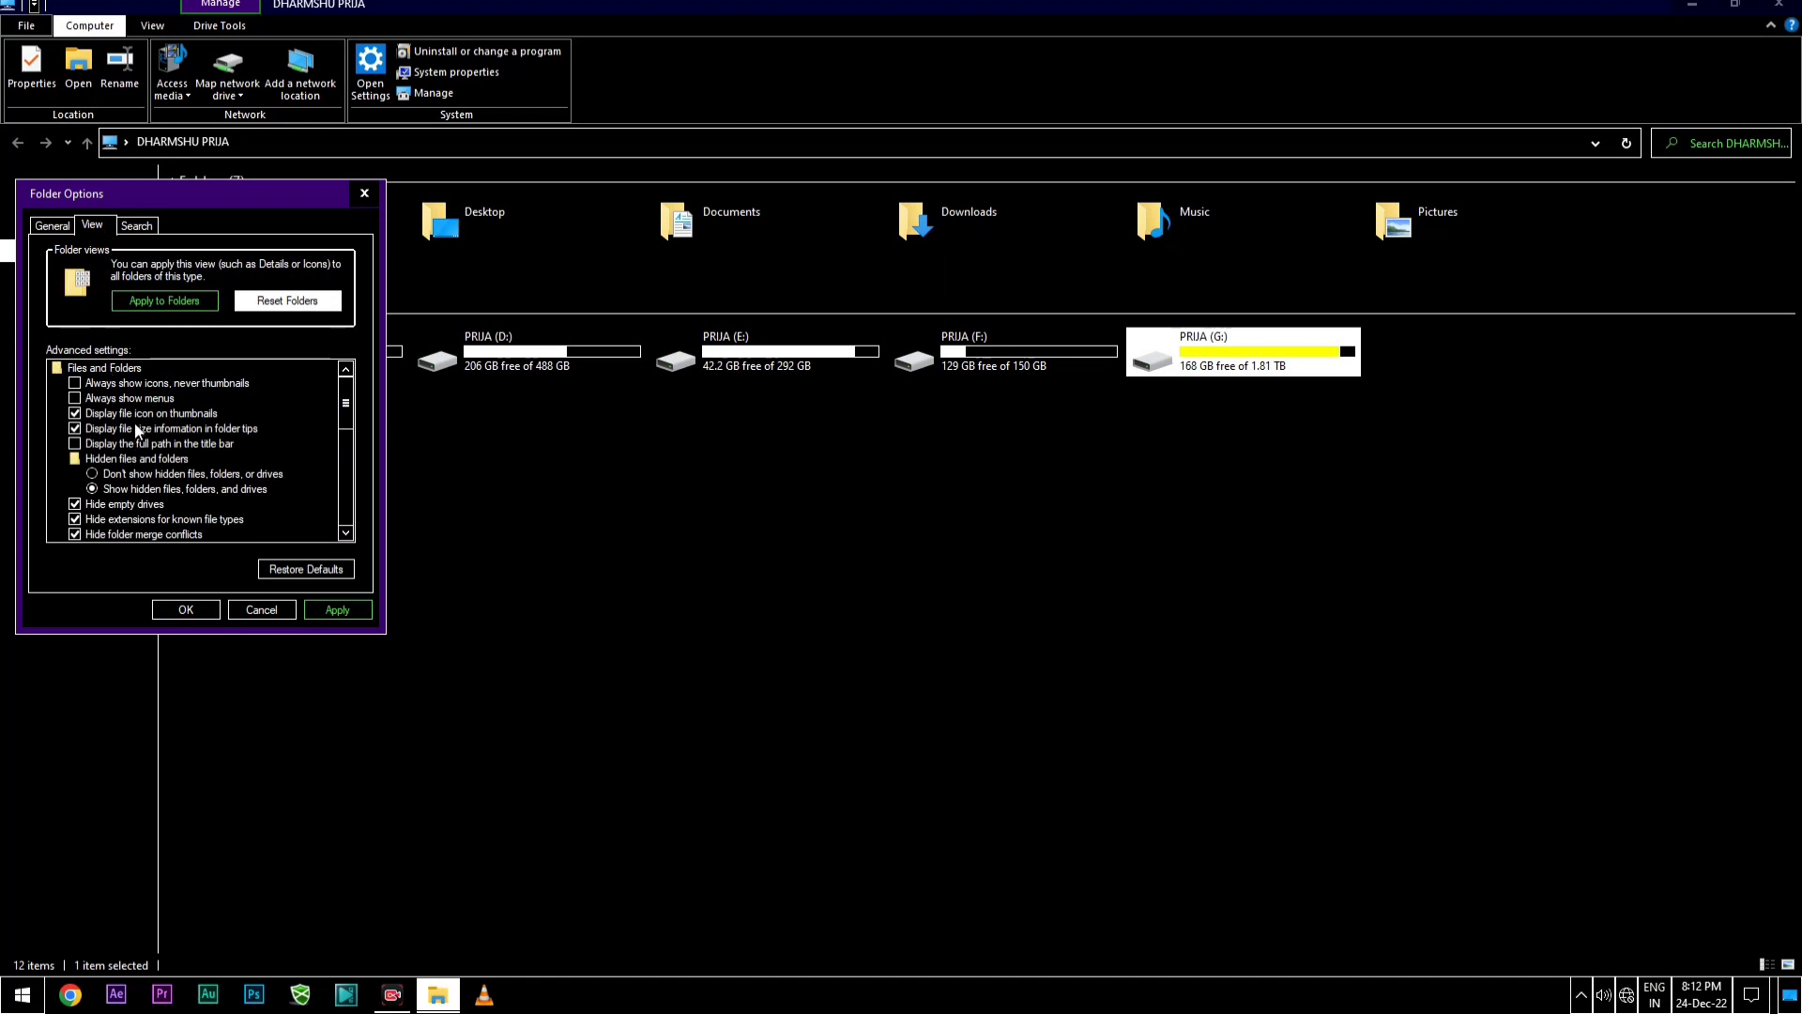
Step: Toggle "Always show icons, never thumbnails" and "Always show menus" on and off, and close Folder Options without applying
left_click(73, 385)
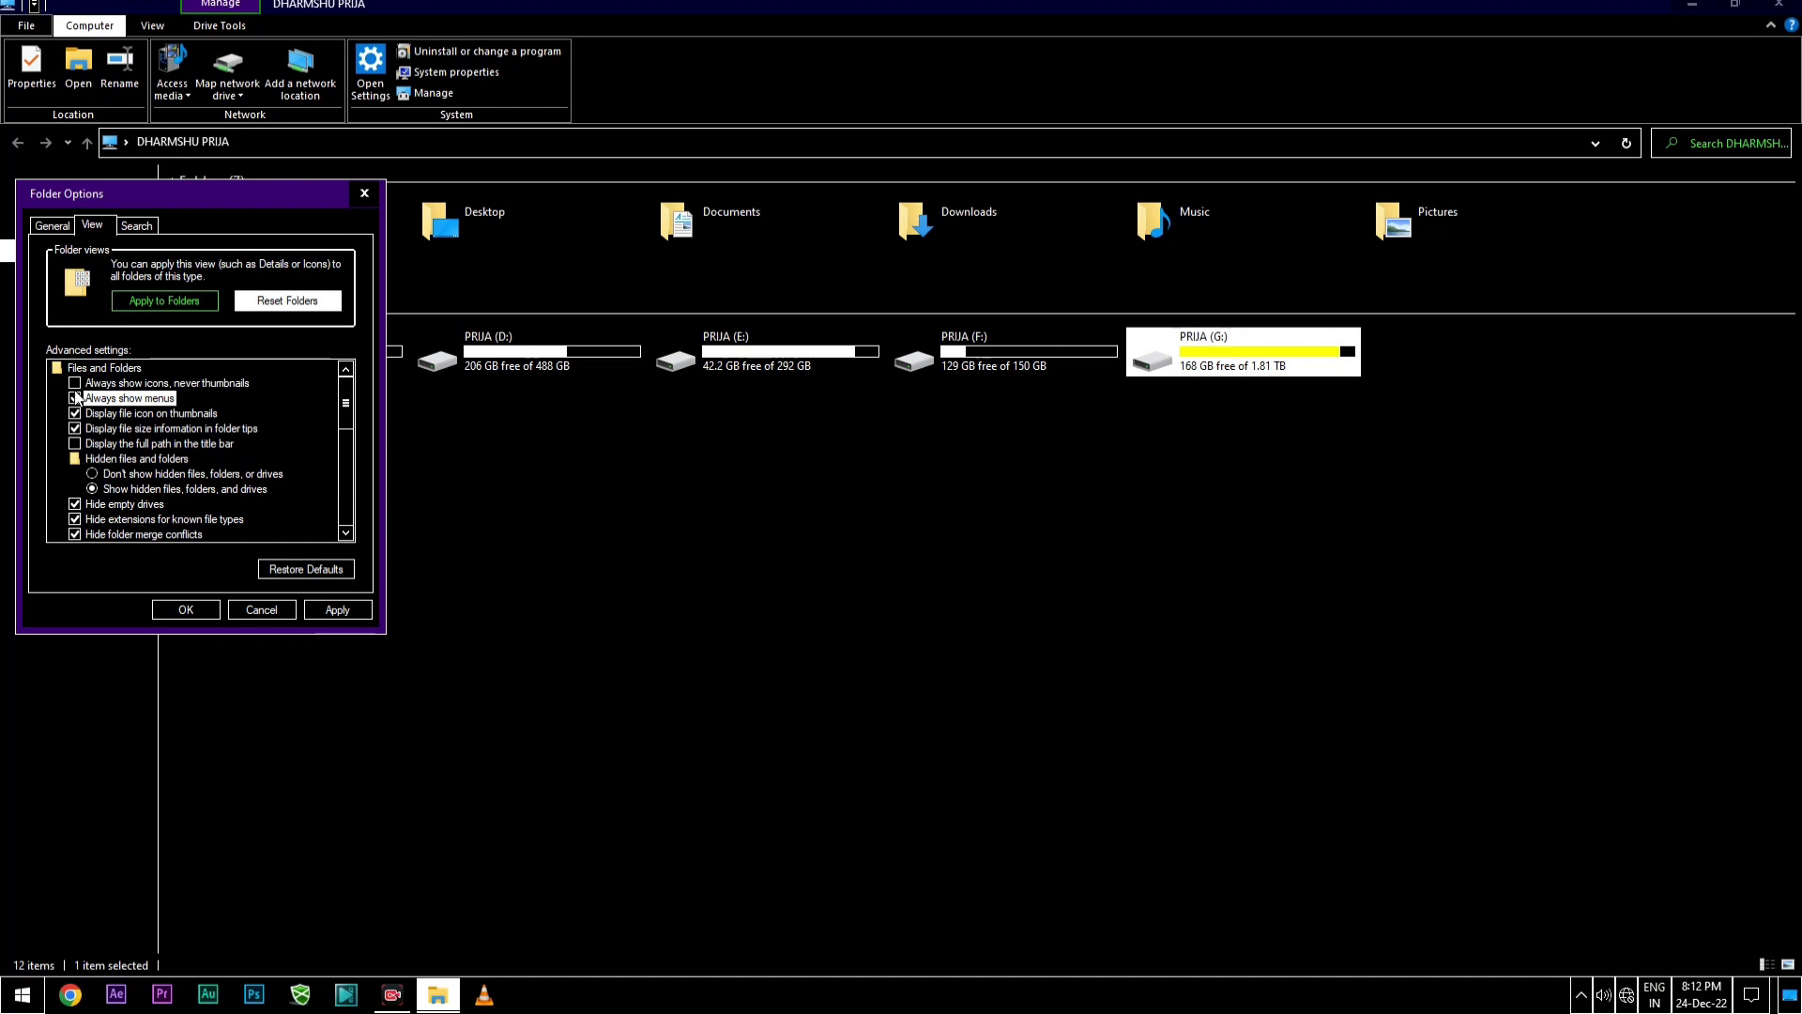
left_click(76, 394)
left_click(75, 384)
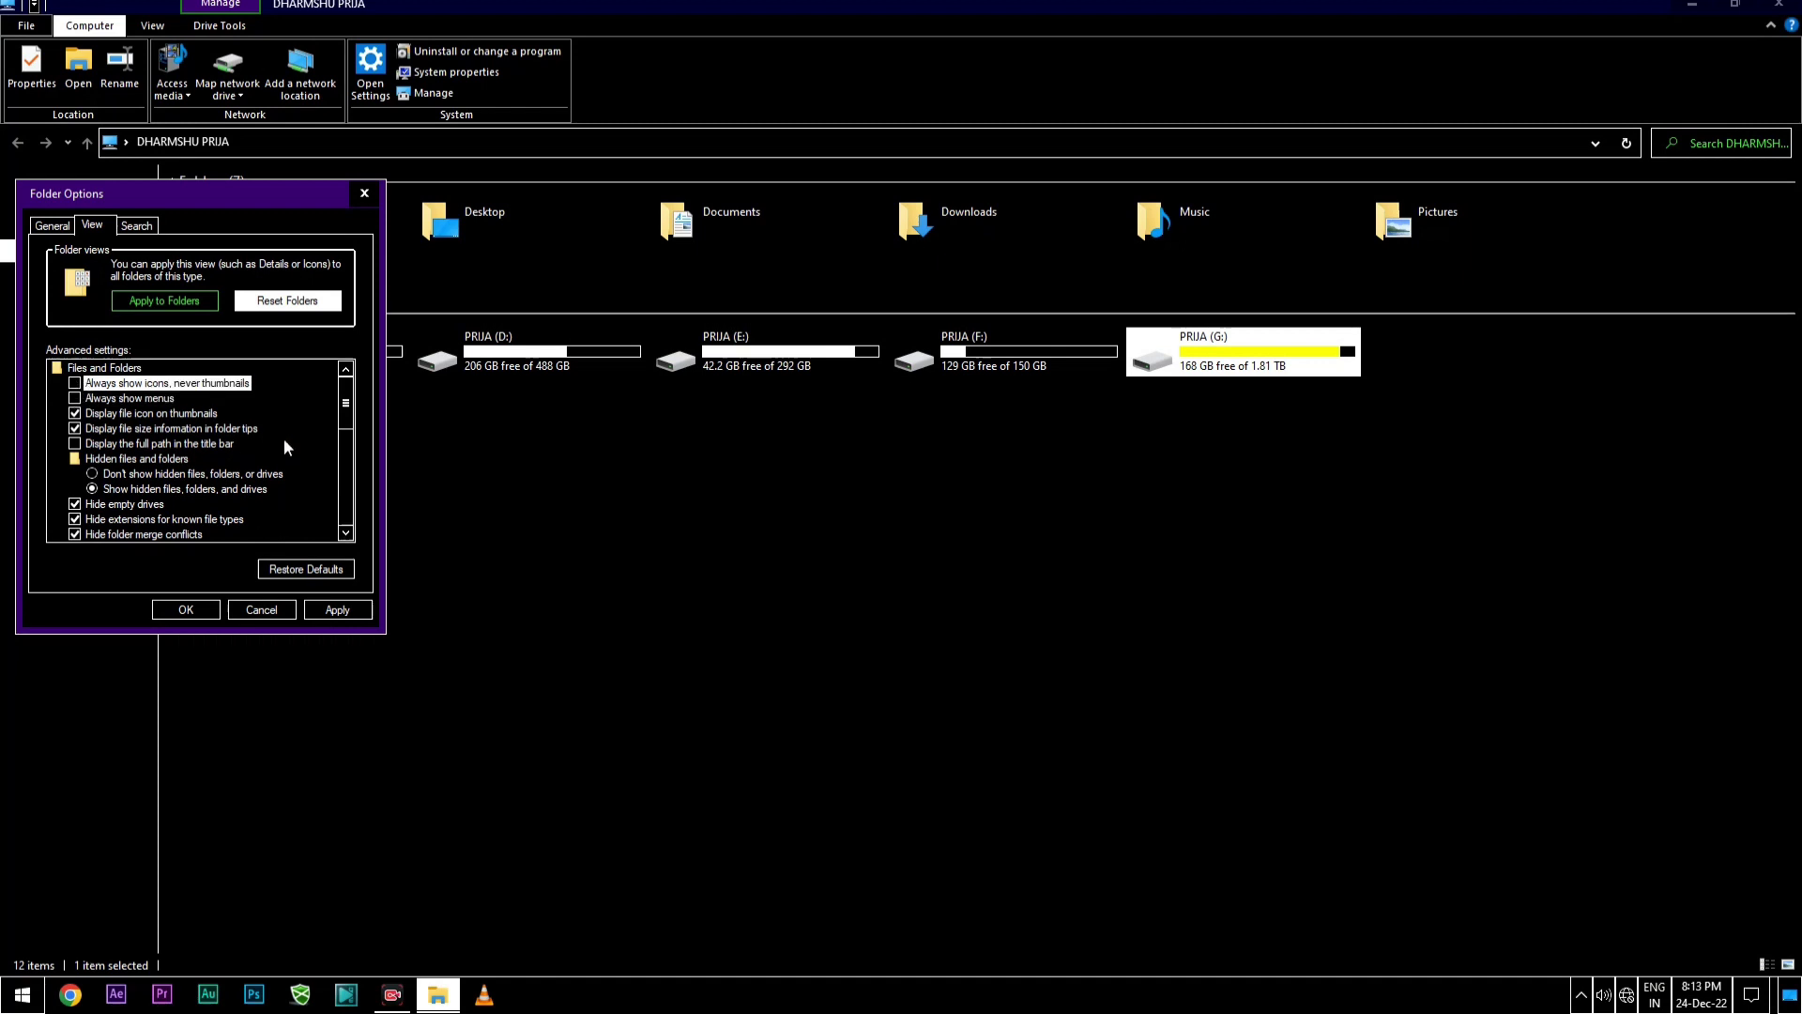
left_click(364, 194)
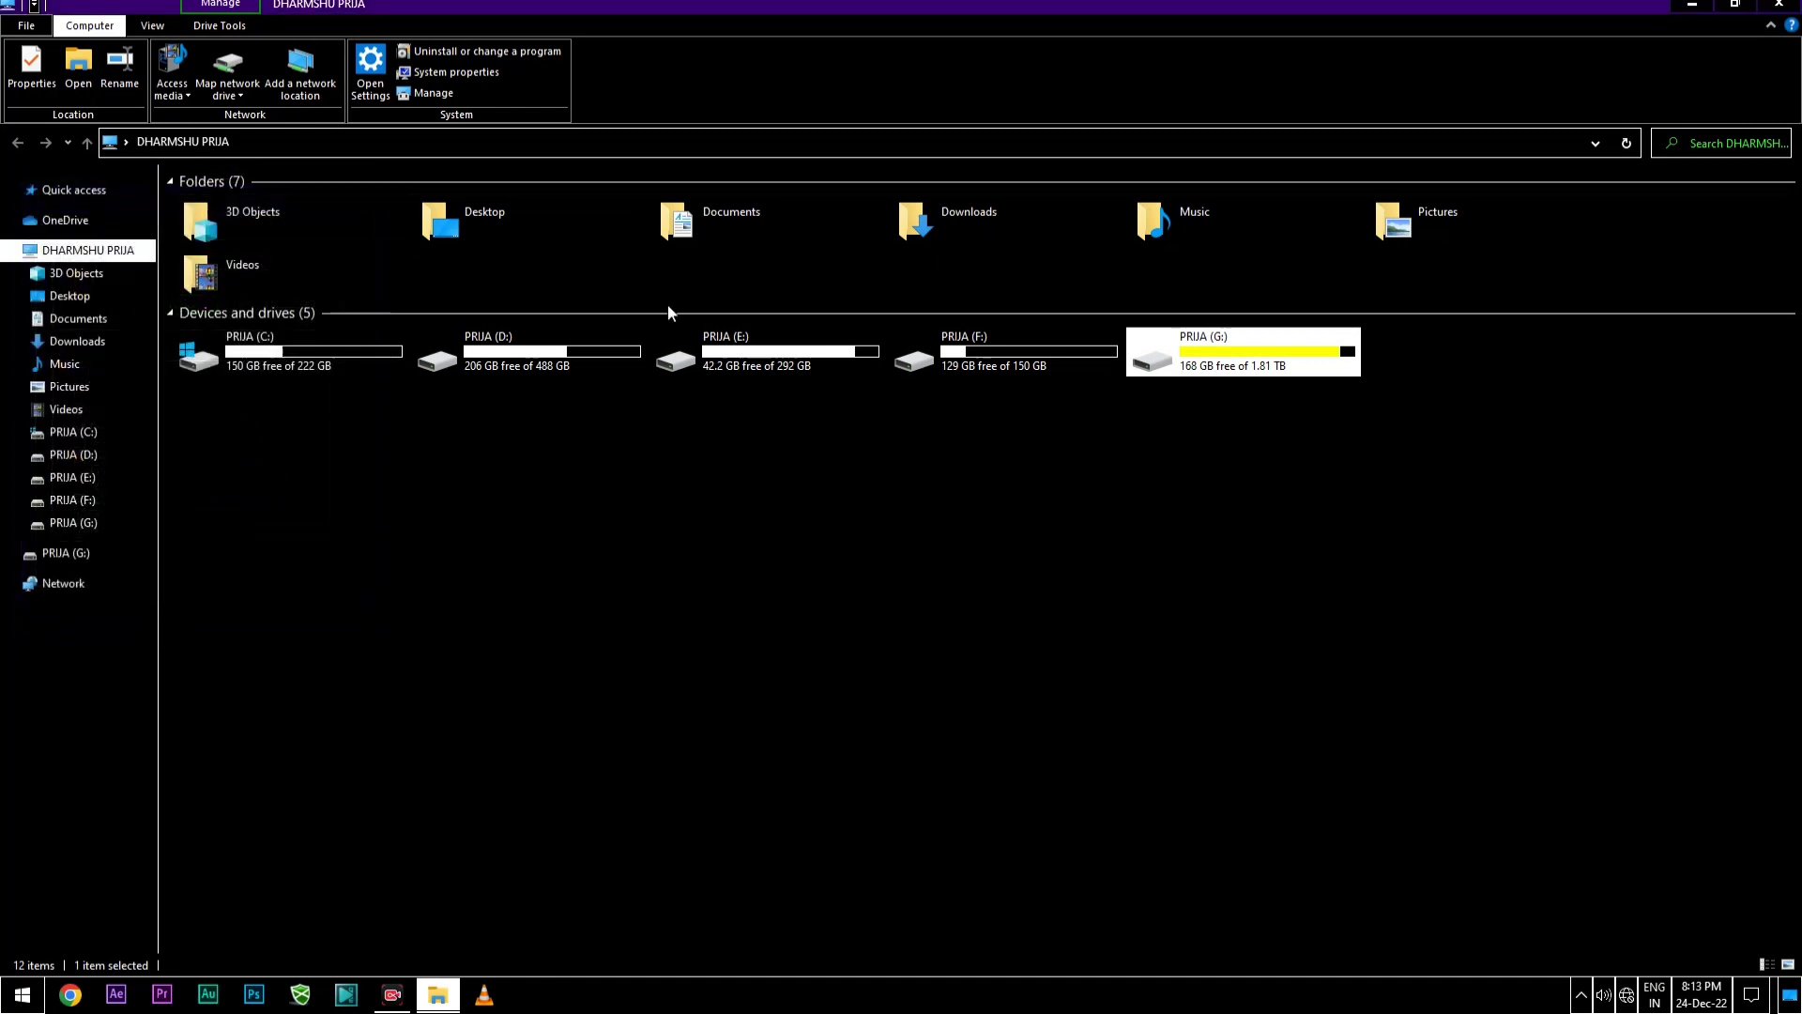
left_click(1012, 561)
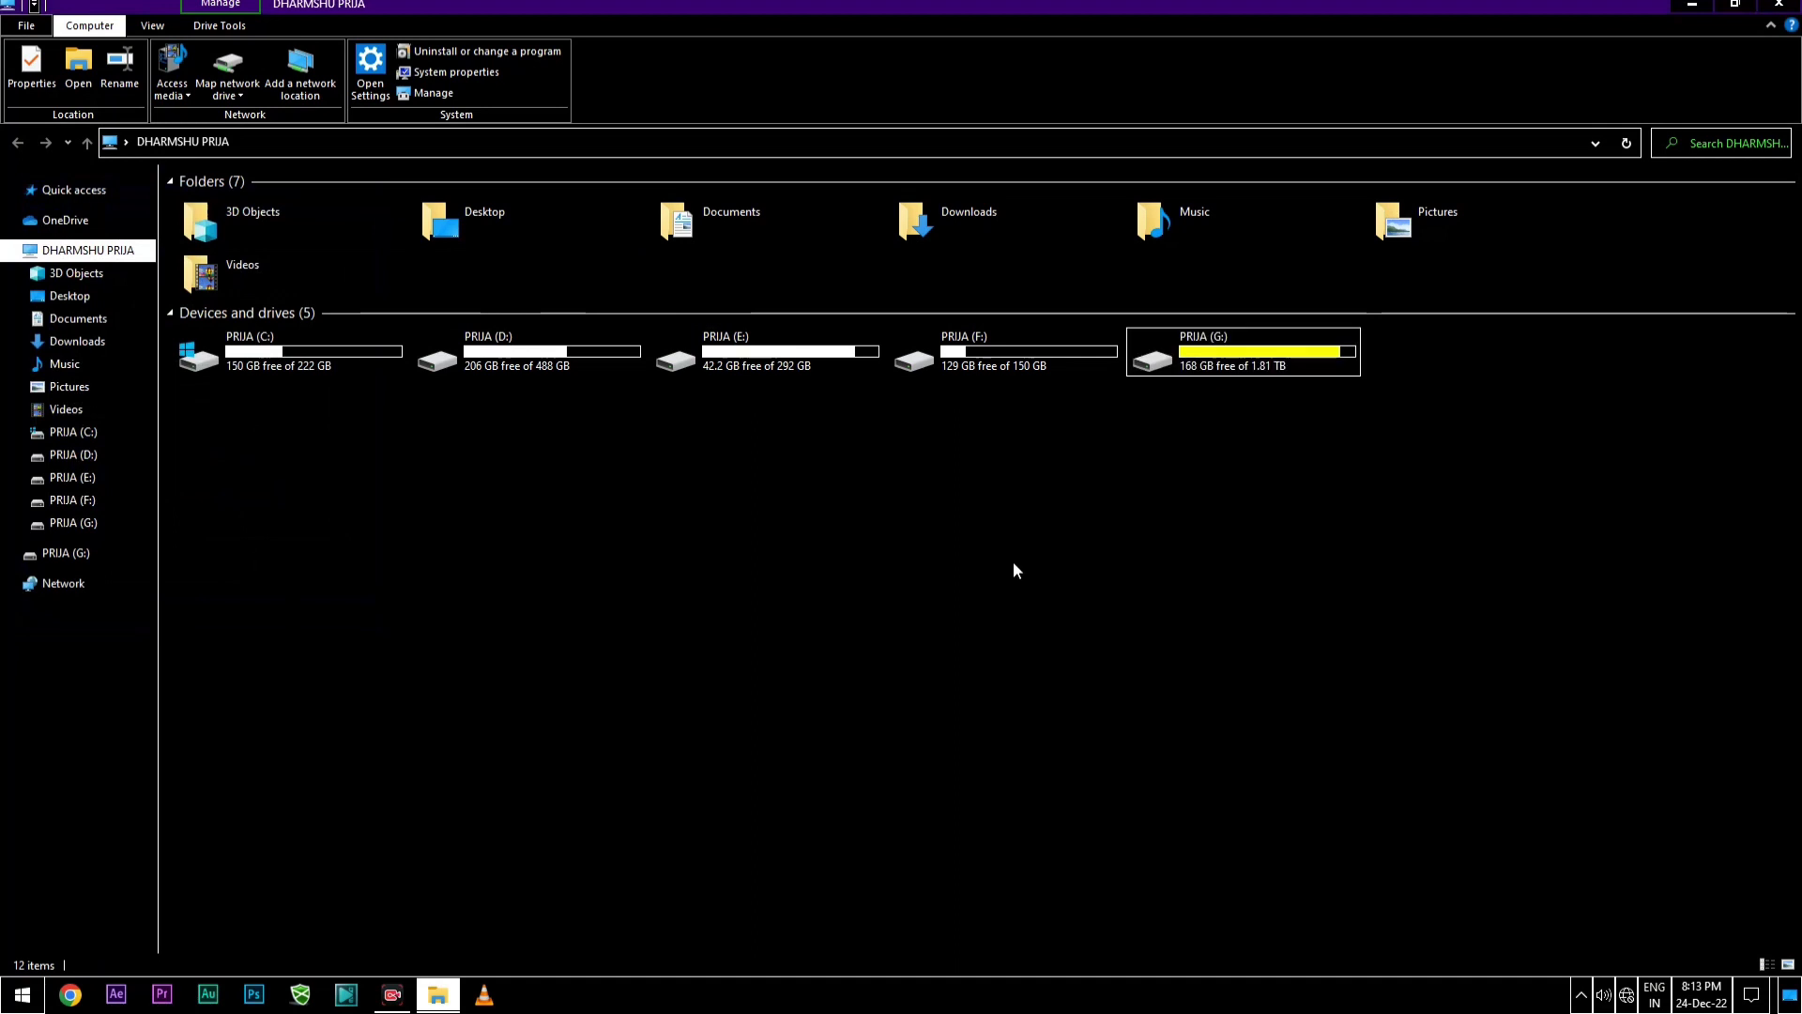
Step: Open the Get Help page from File Explorer's help commands, view it and close it
left_click(26, 26)
mouse_move(145, 178)
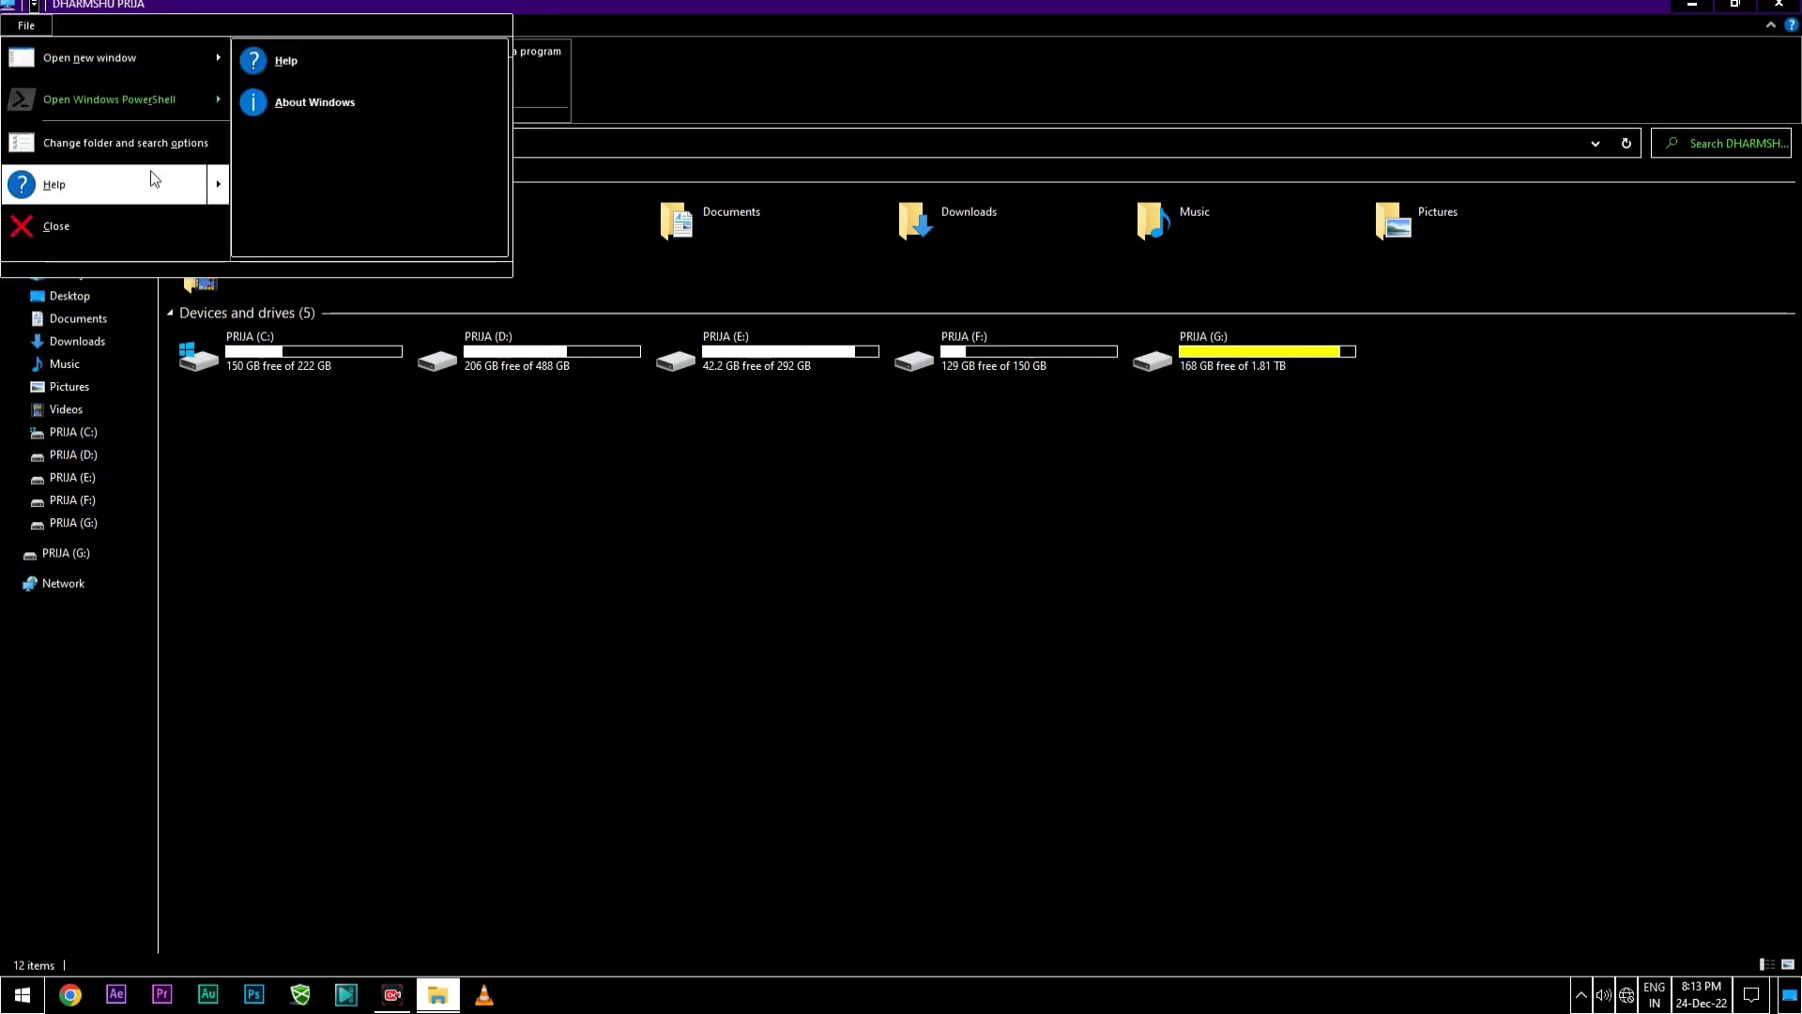
left_click(342, 75)
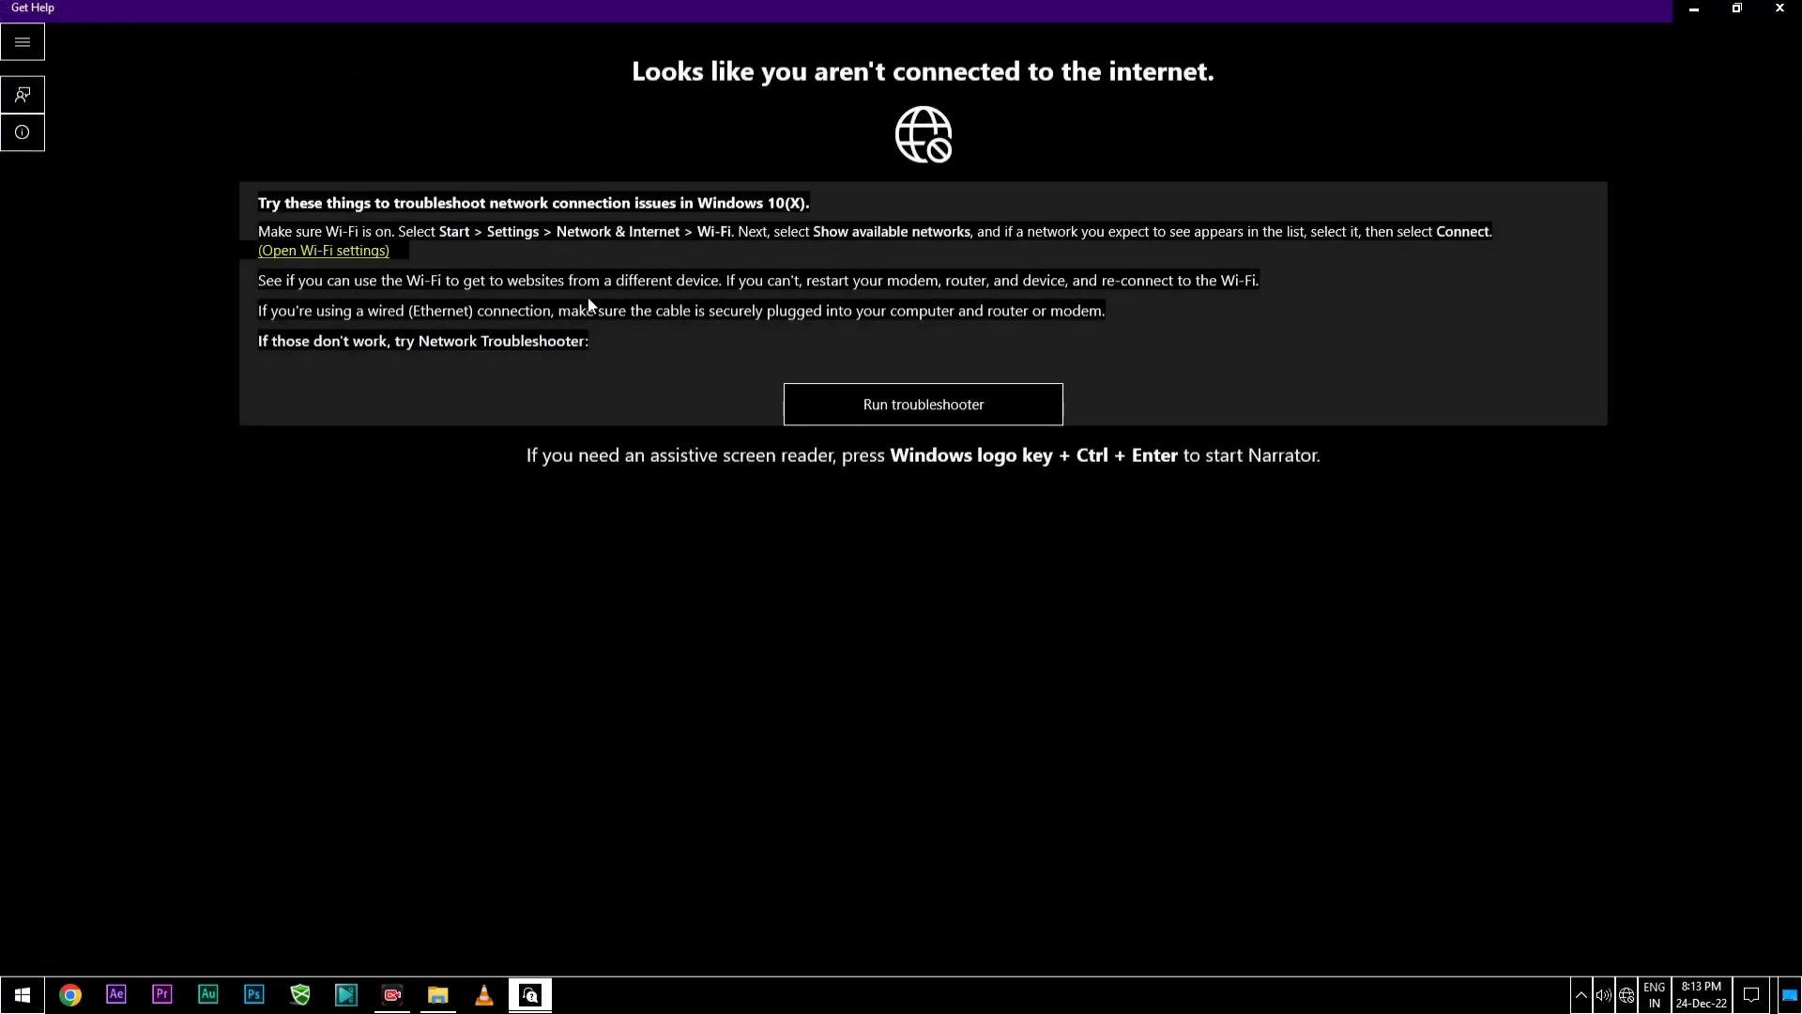
left_click(1779, 7)
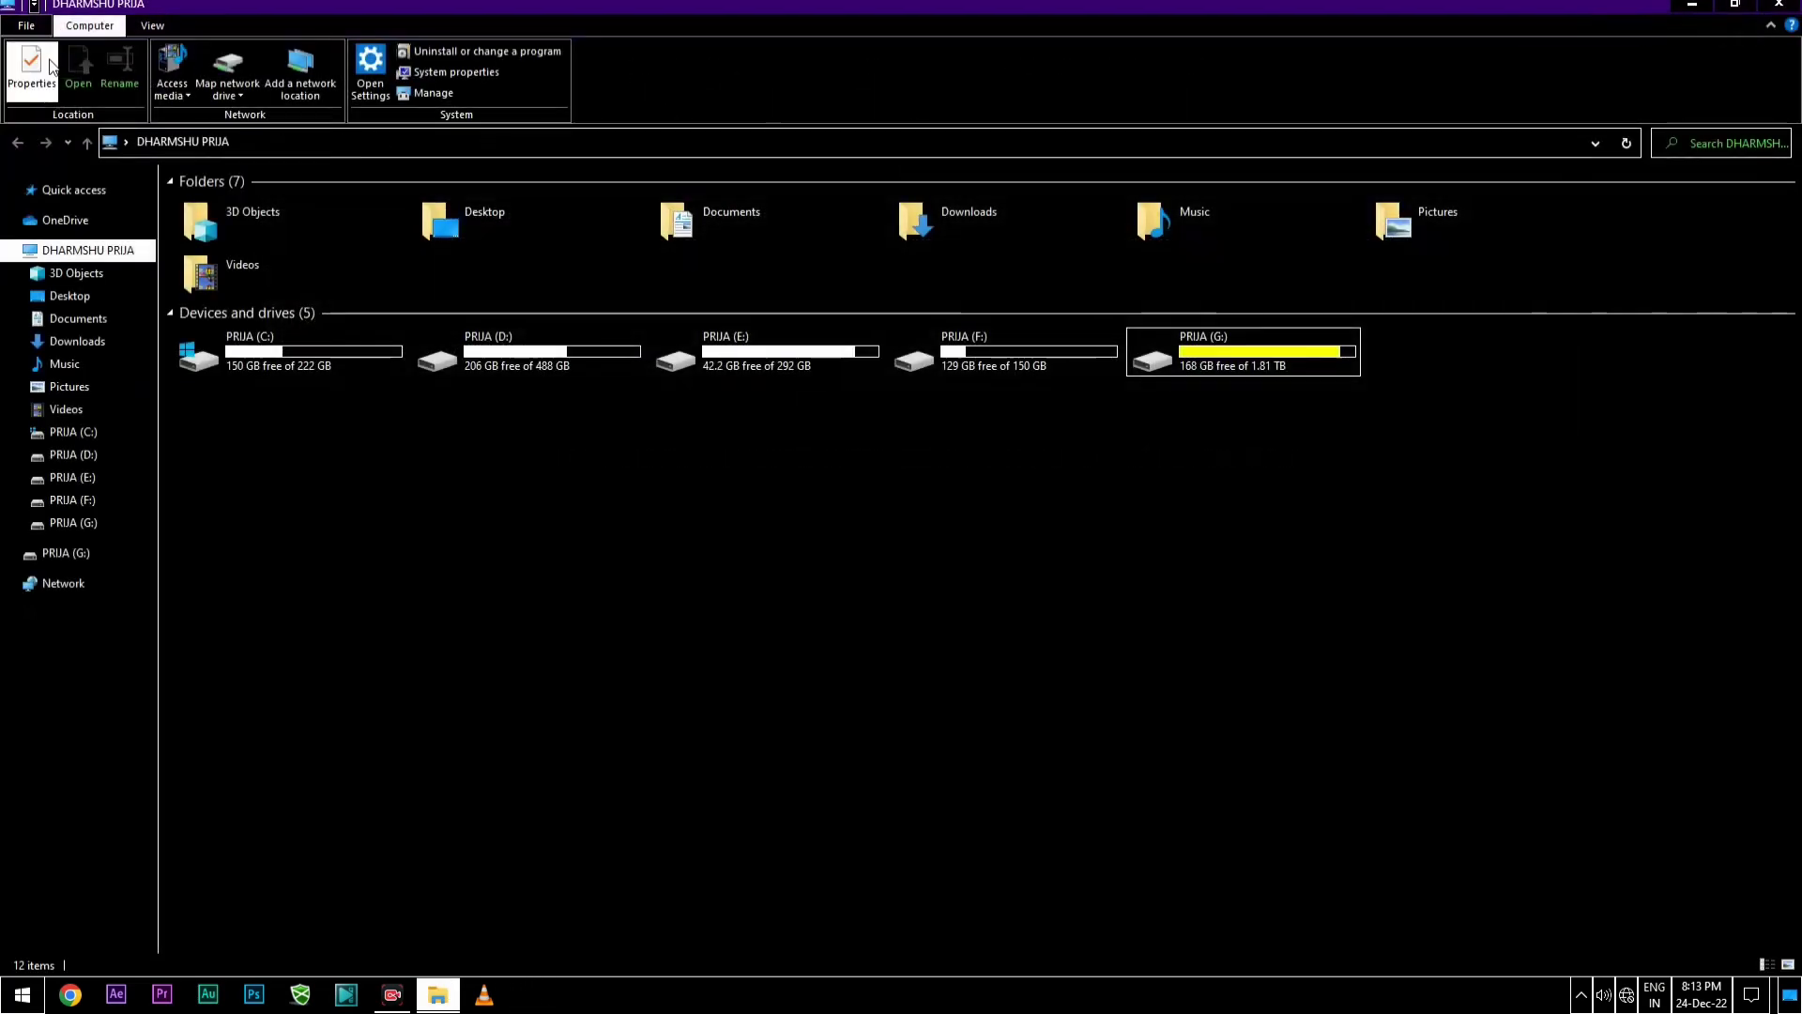
Step: View the About Windows information from File Explorer's help commands and close it
left_click(27, 31)
mouse_move(113, 184)
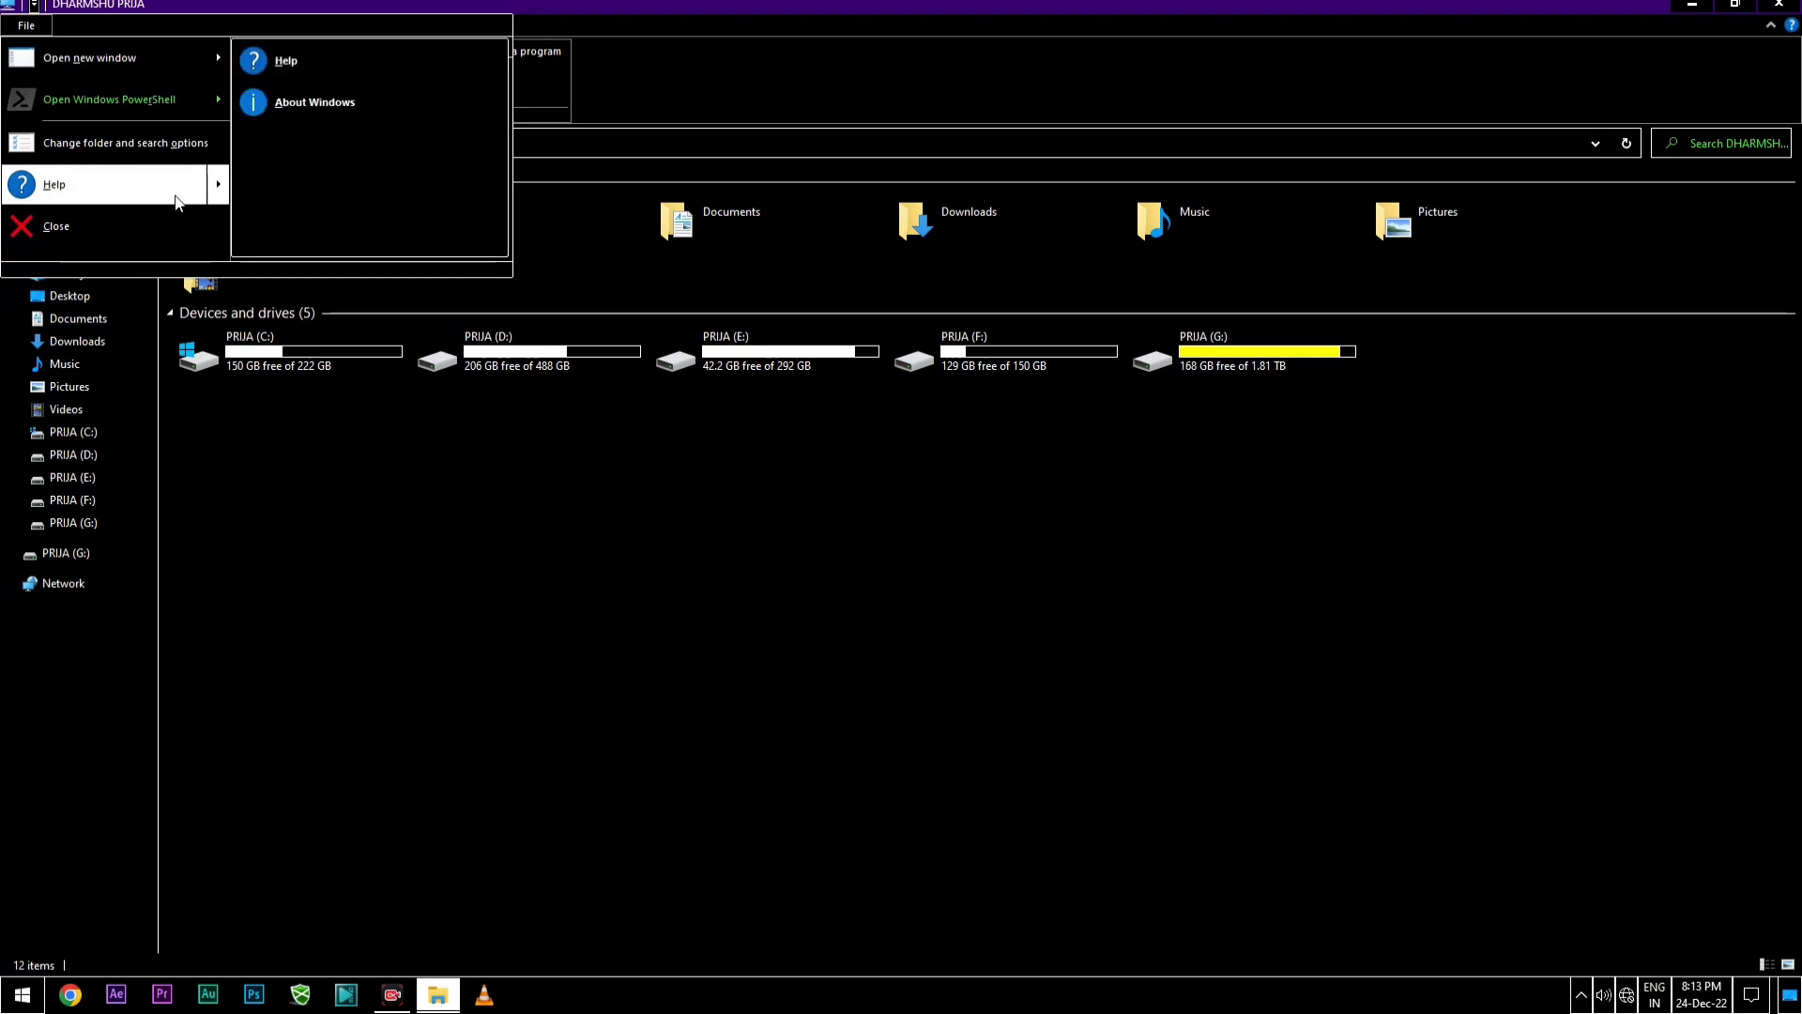
left_click(347, 115)
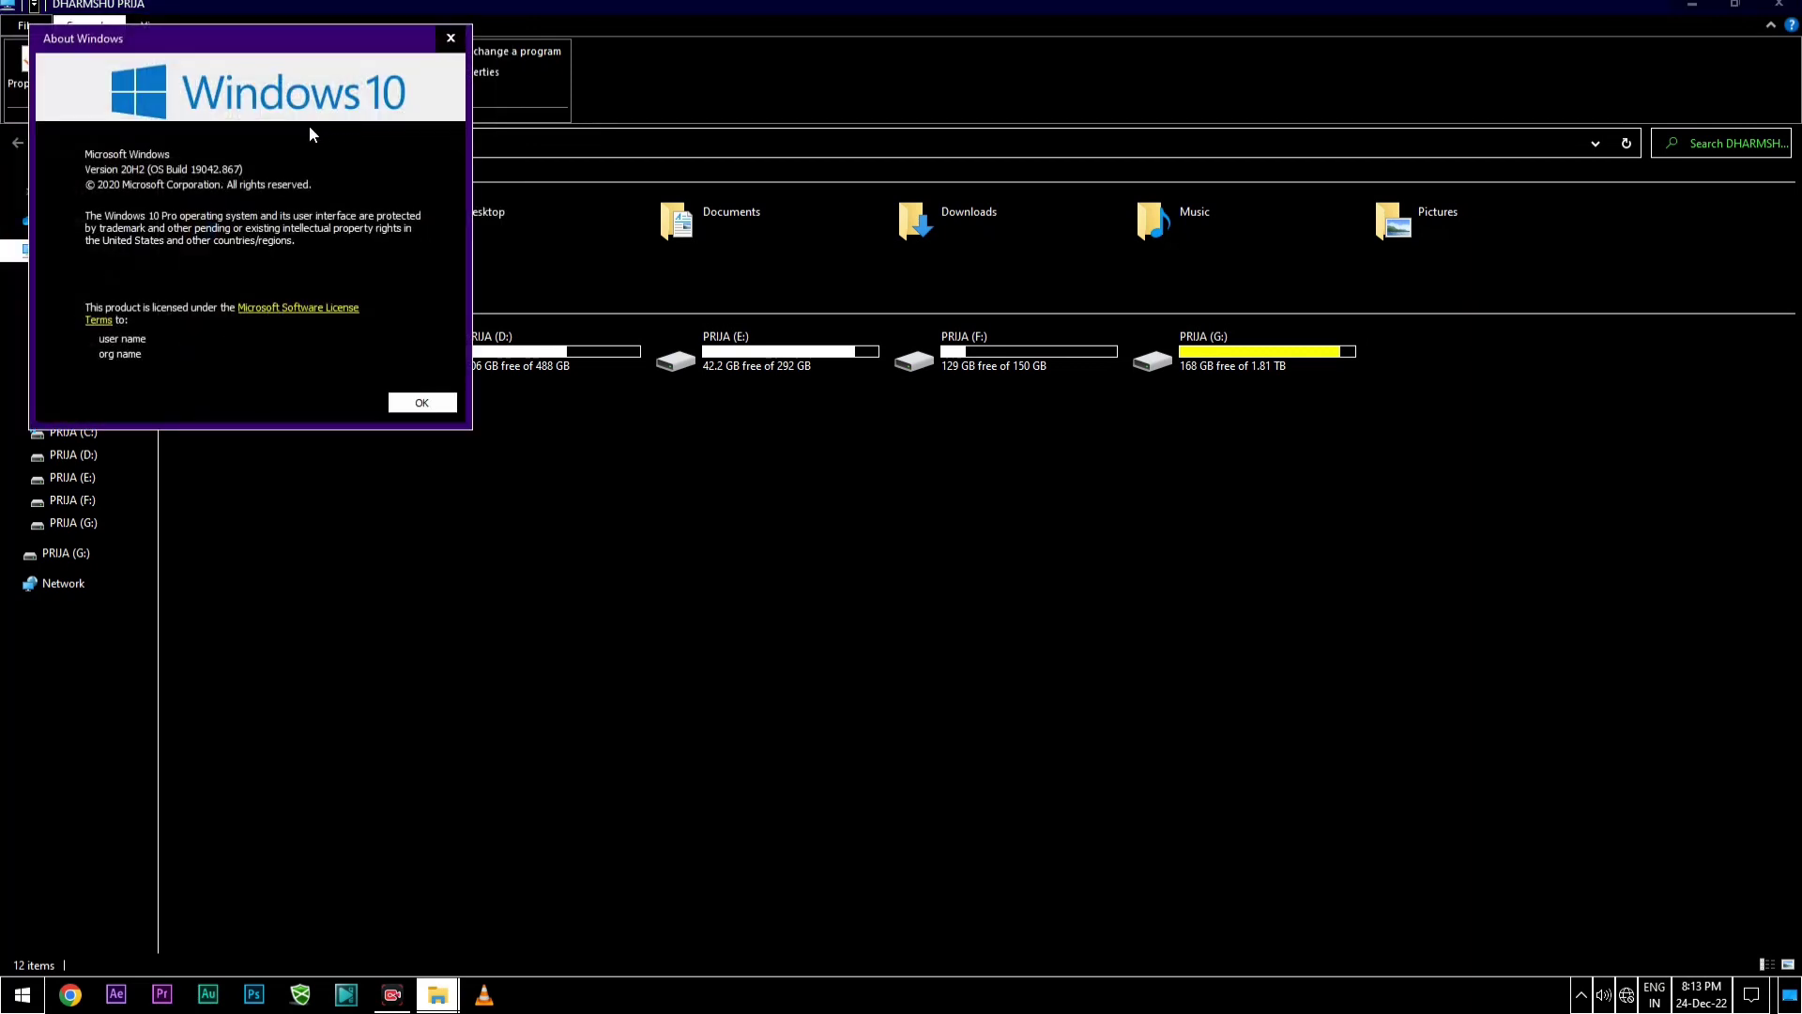
left_click(450, 38)
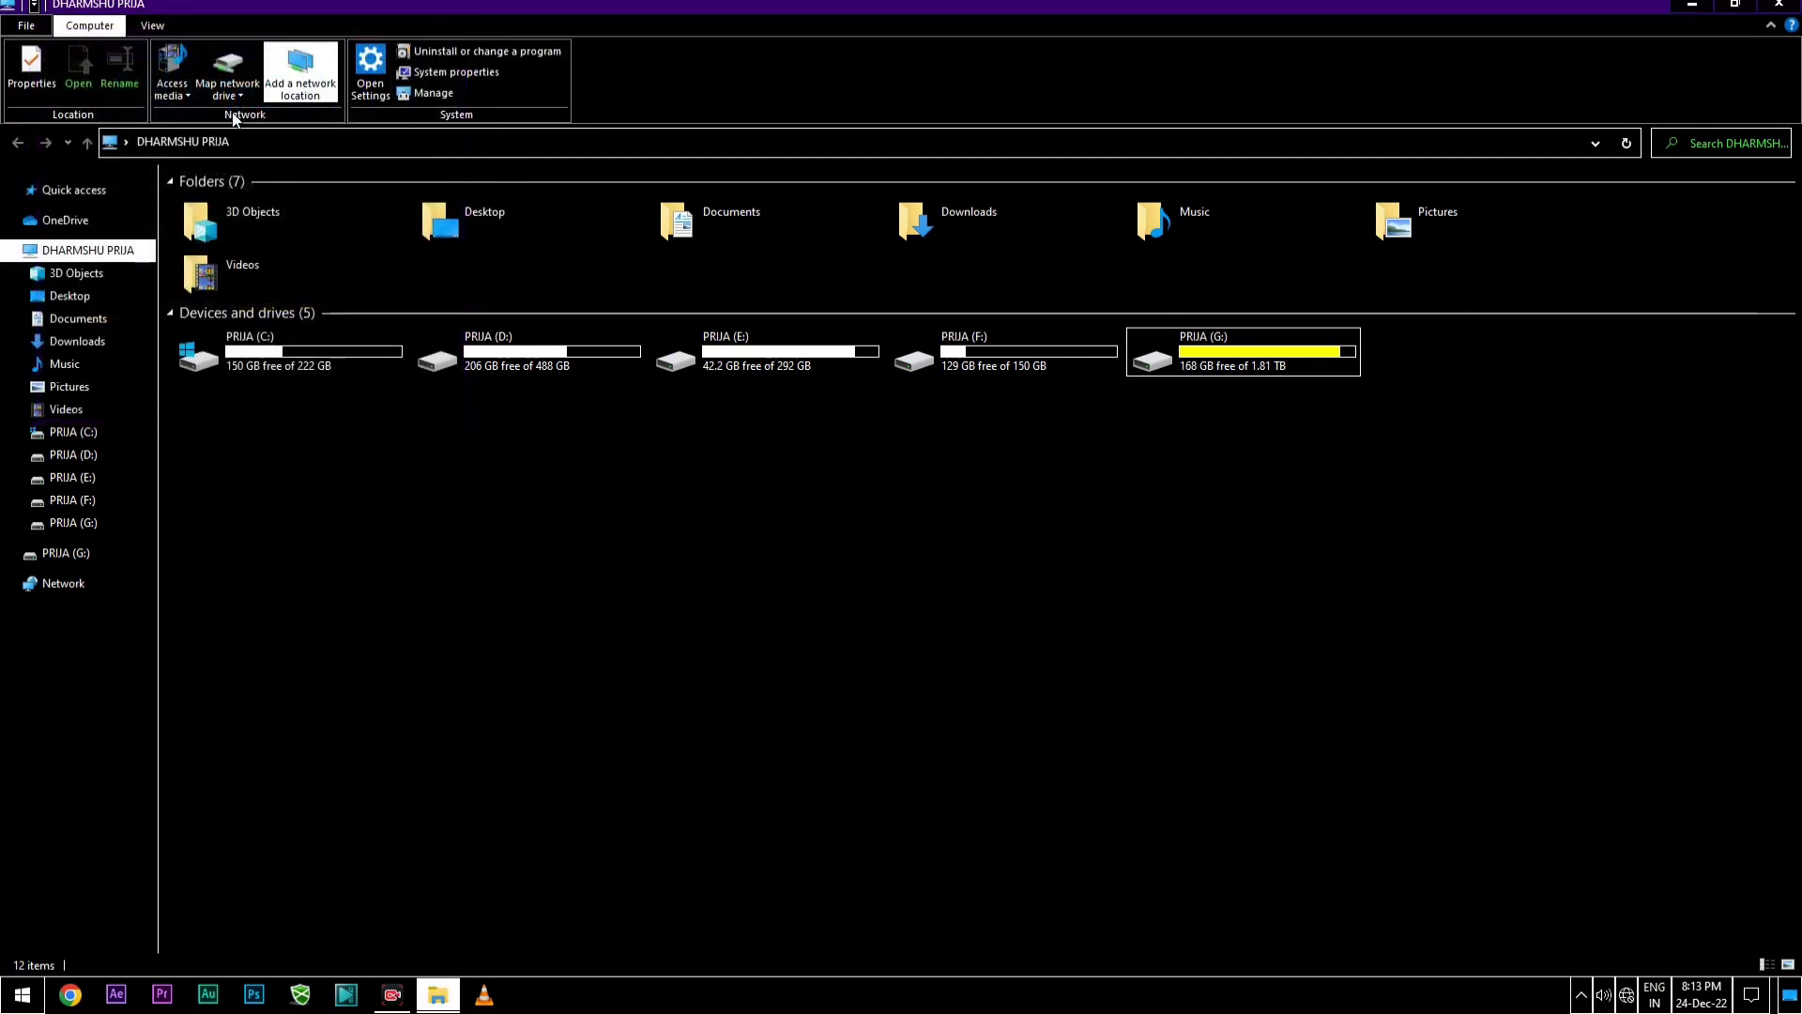
left_click(31, 65)
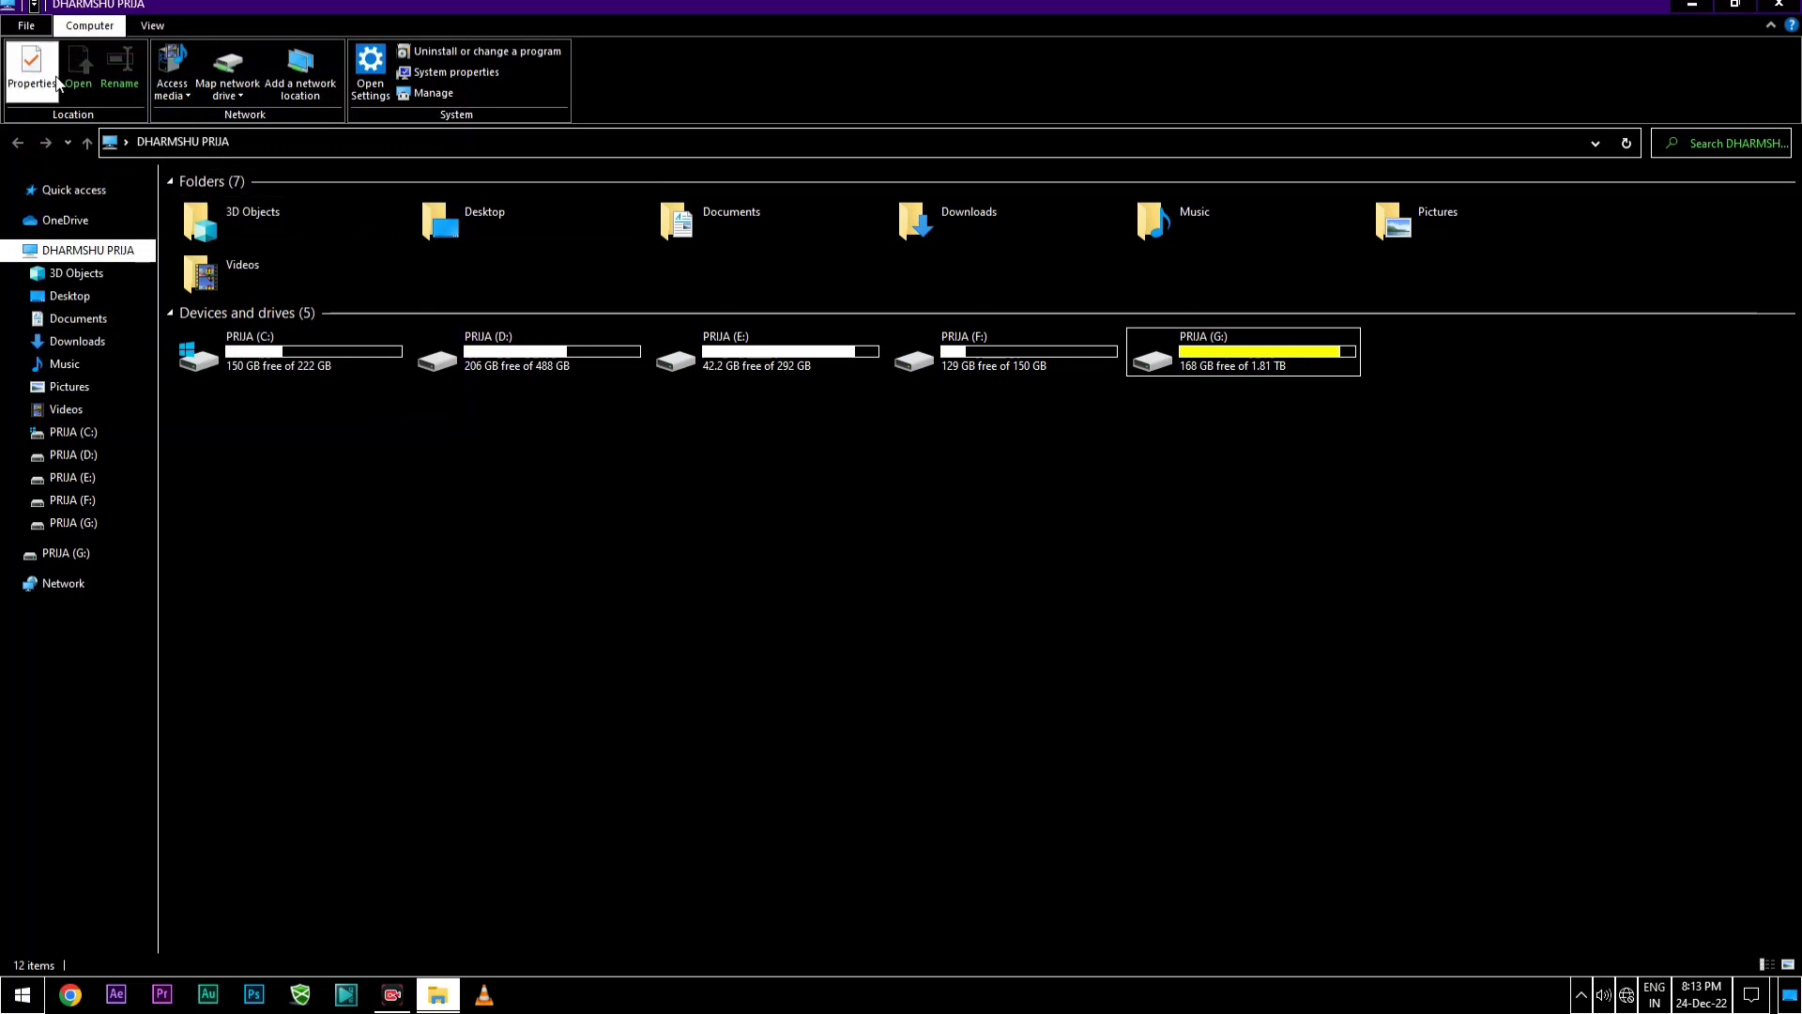
key("alt+F4")
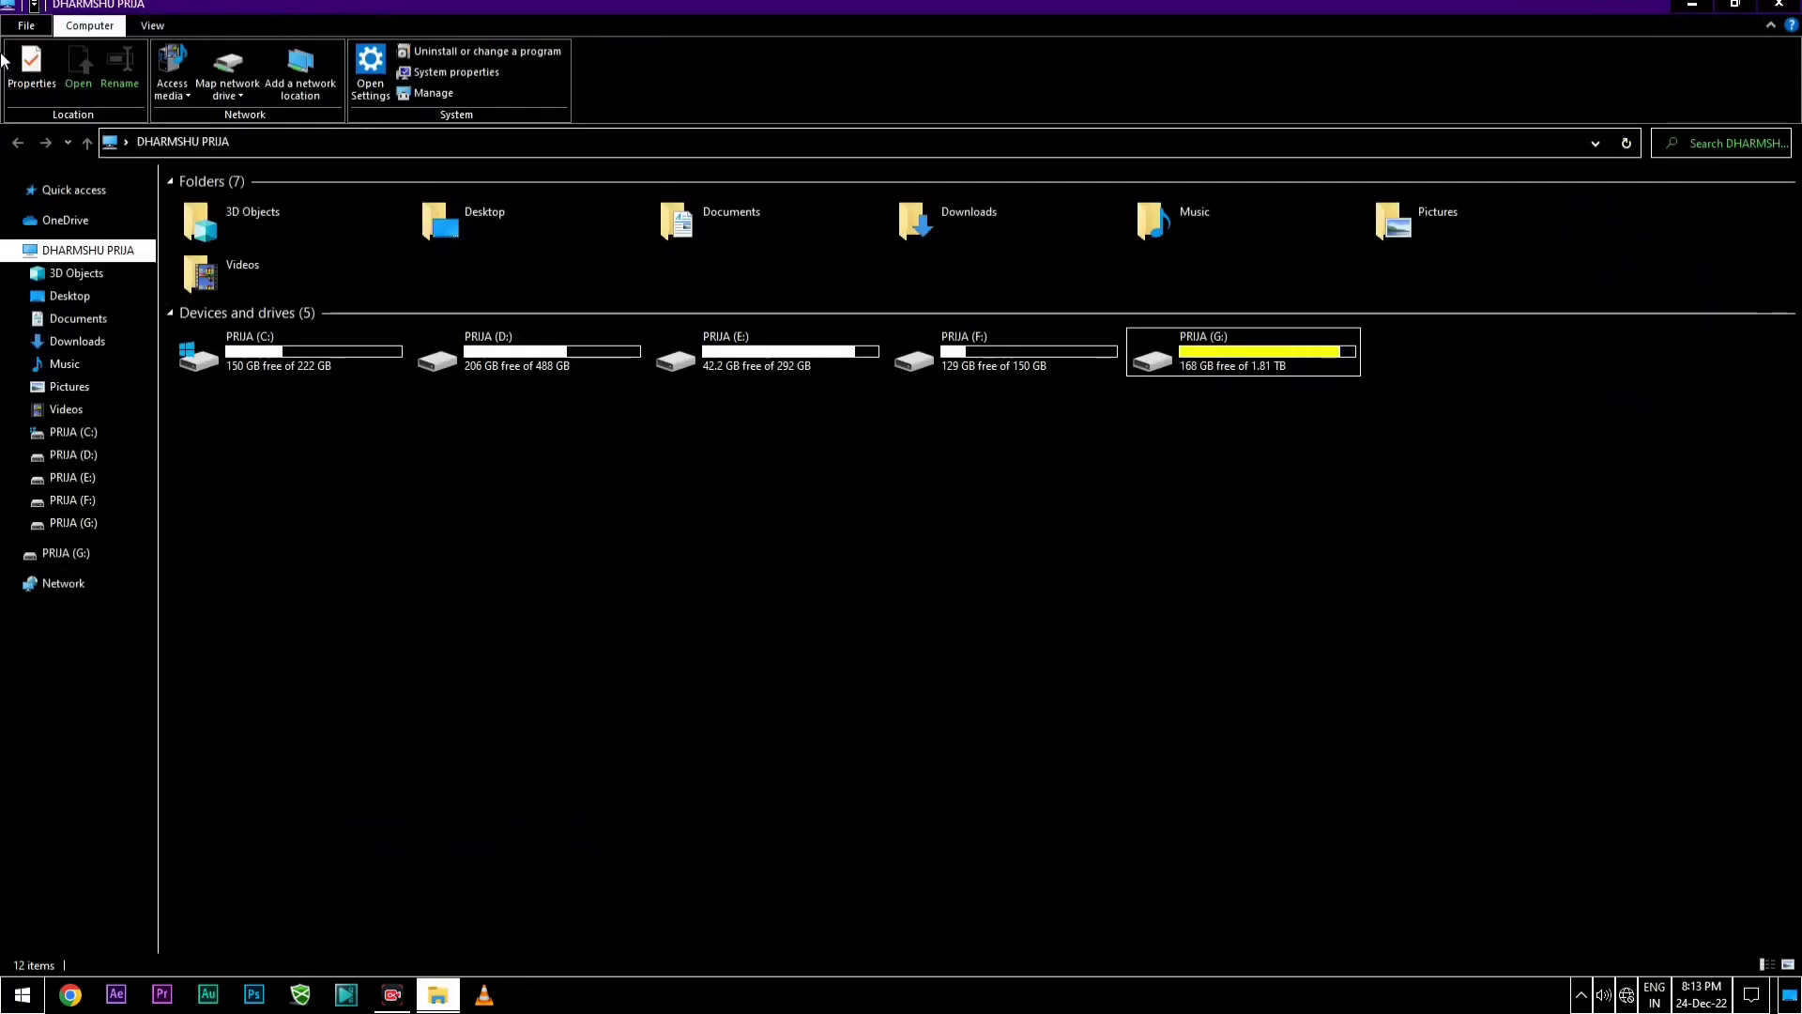
Step: Close the This PC window with the File commands' Close option and reopen This PC from the desktop
left_click(25, 29)
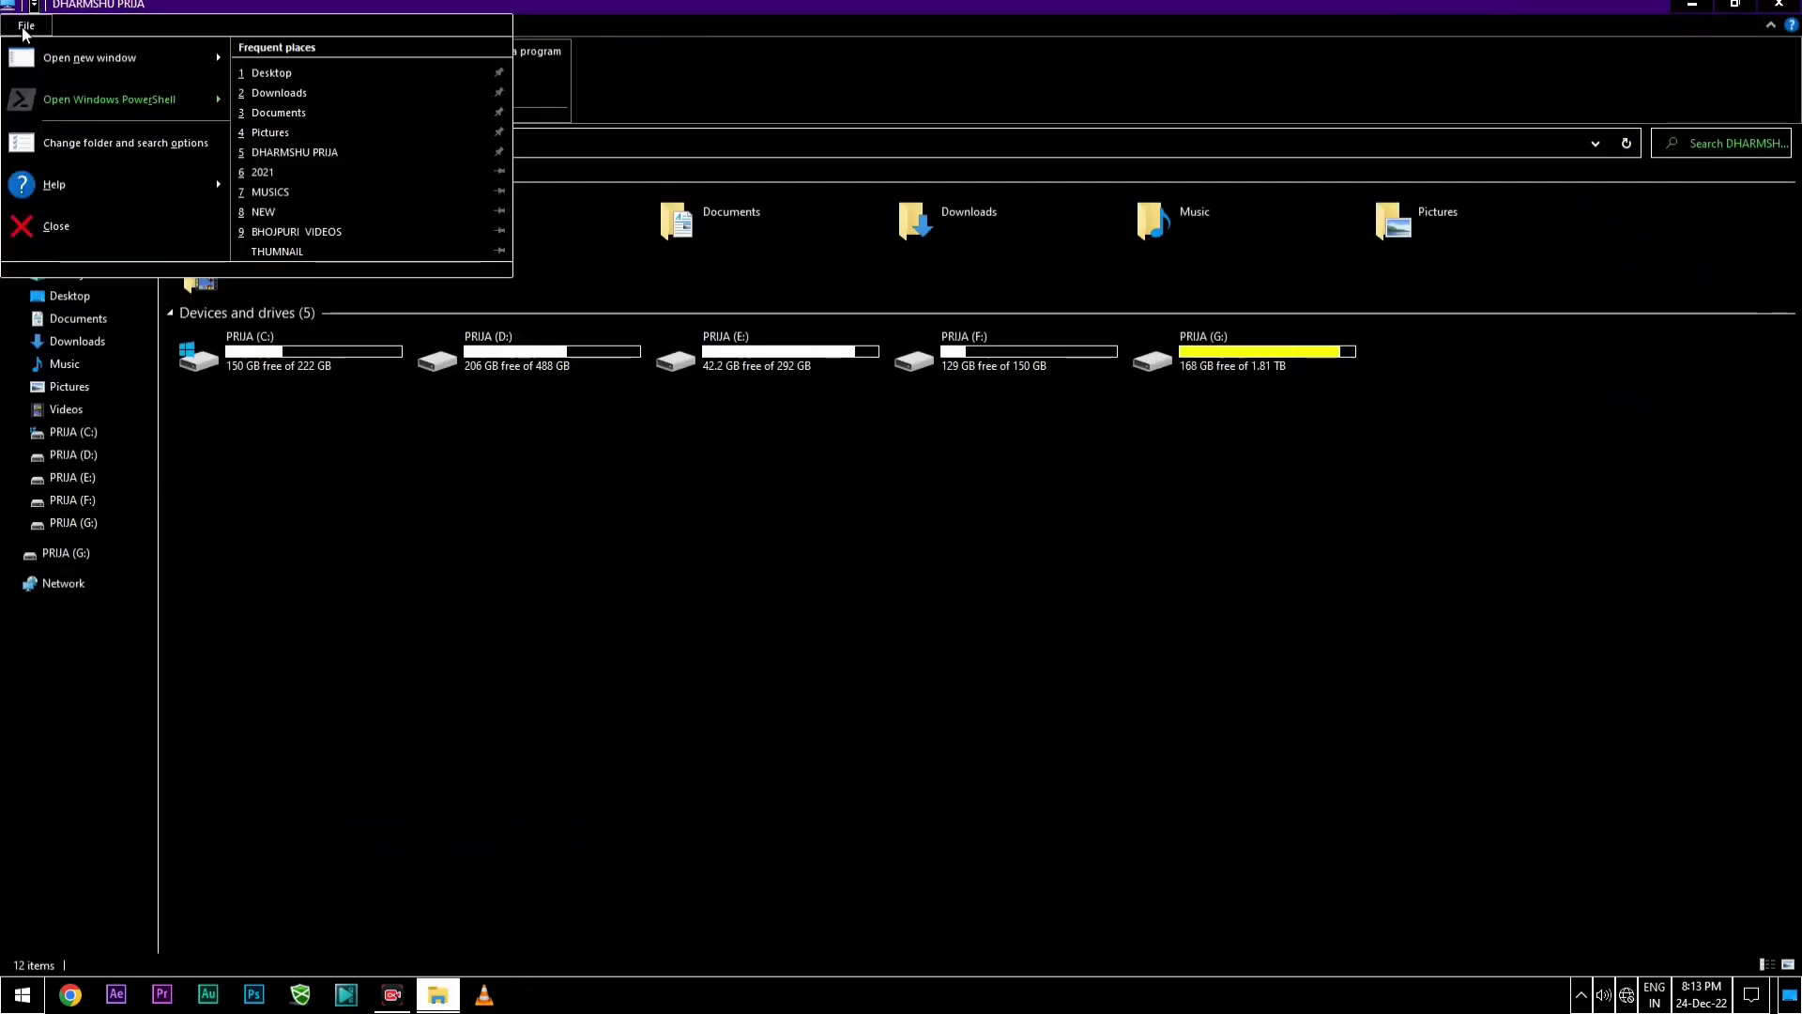
left_click(106, 230)
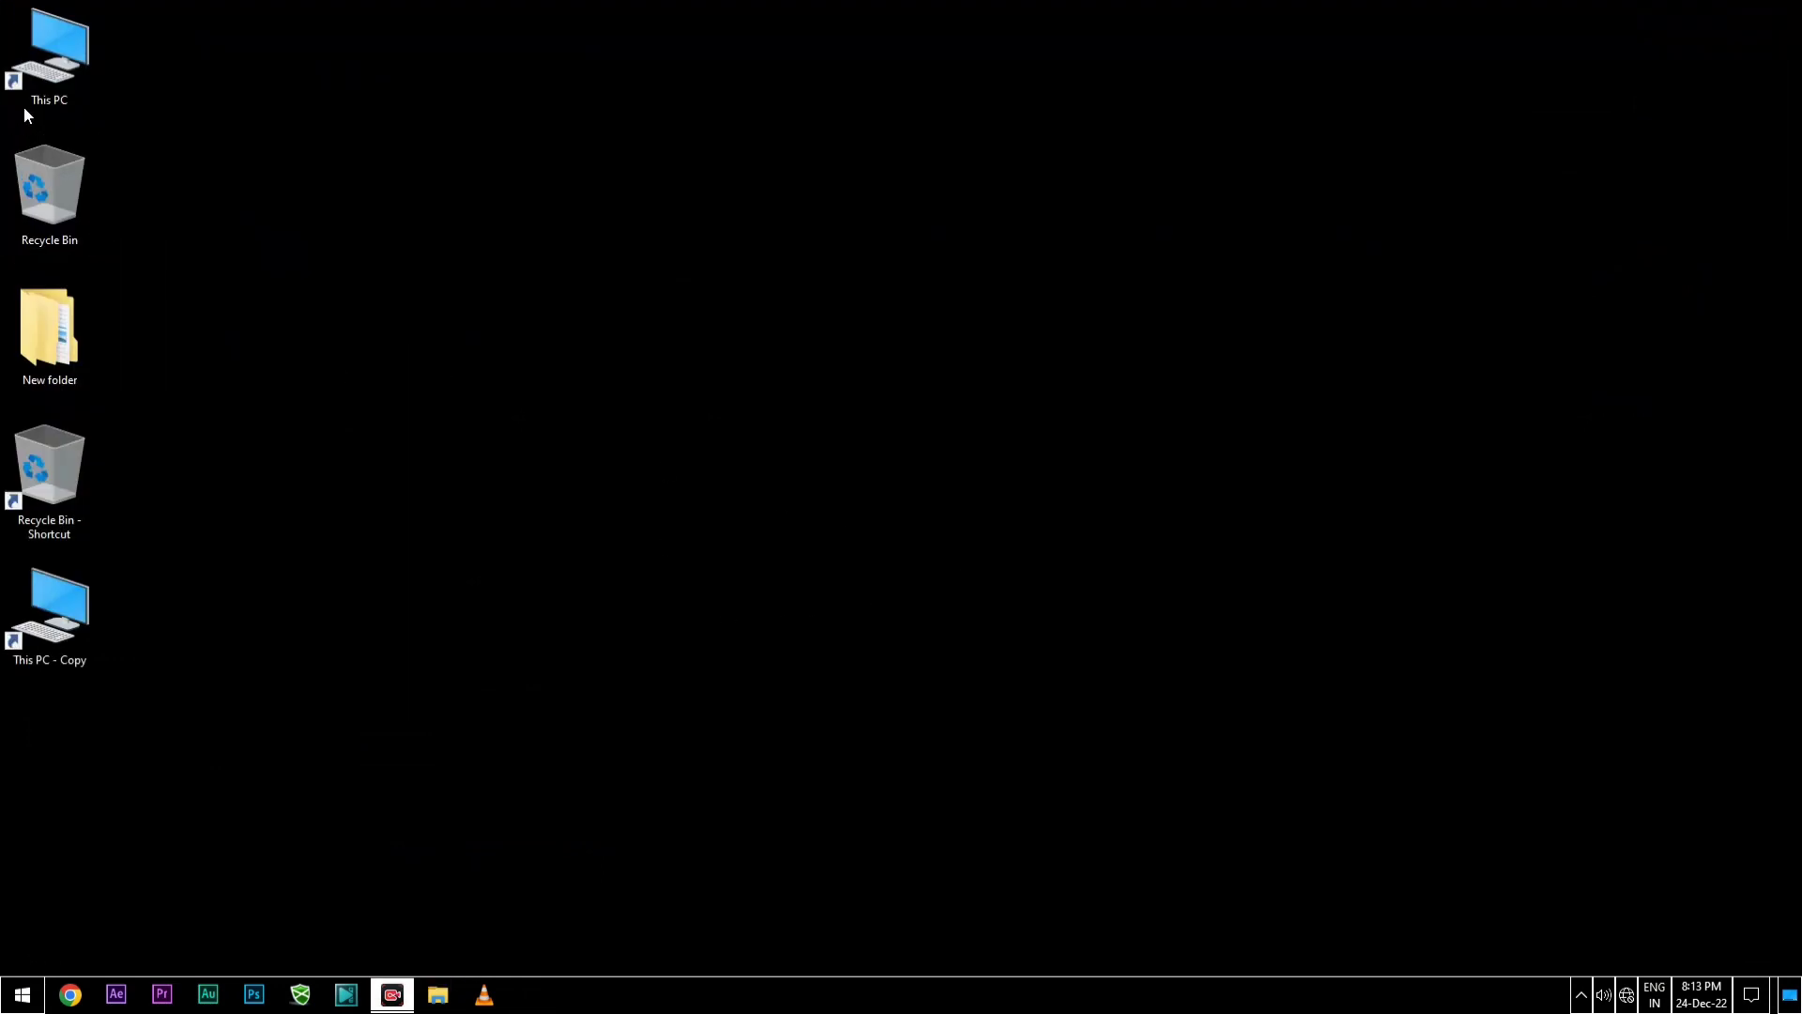
double_click(56, 64)
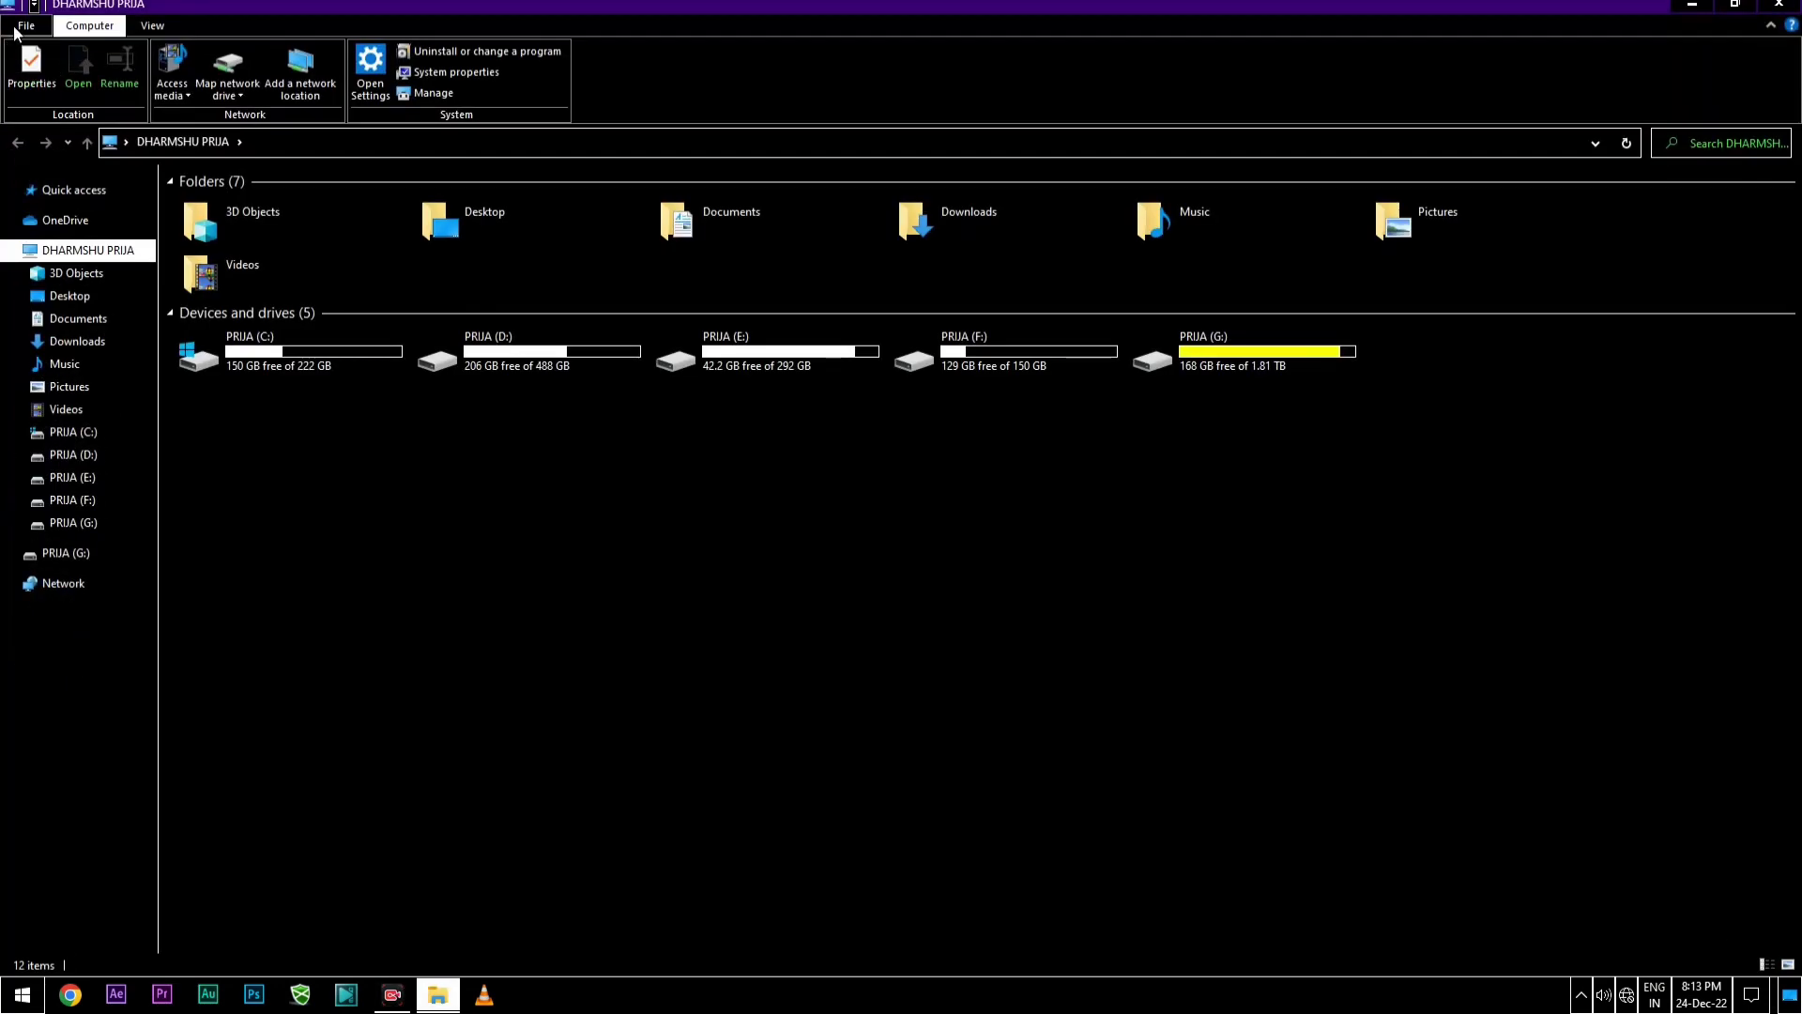
Step: Review the file commands in This PC and close the window
left_click(16, 31)
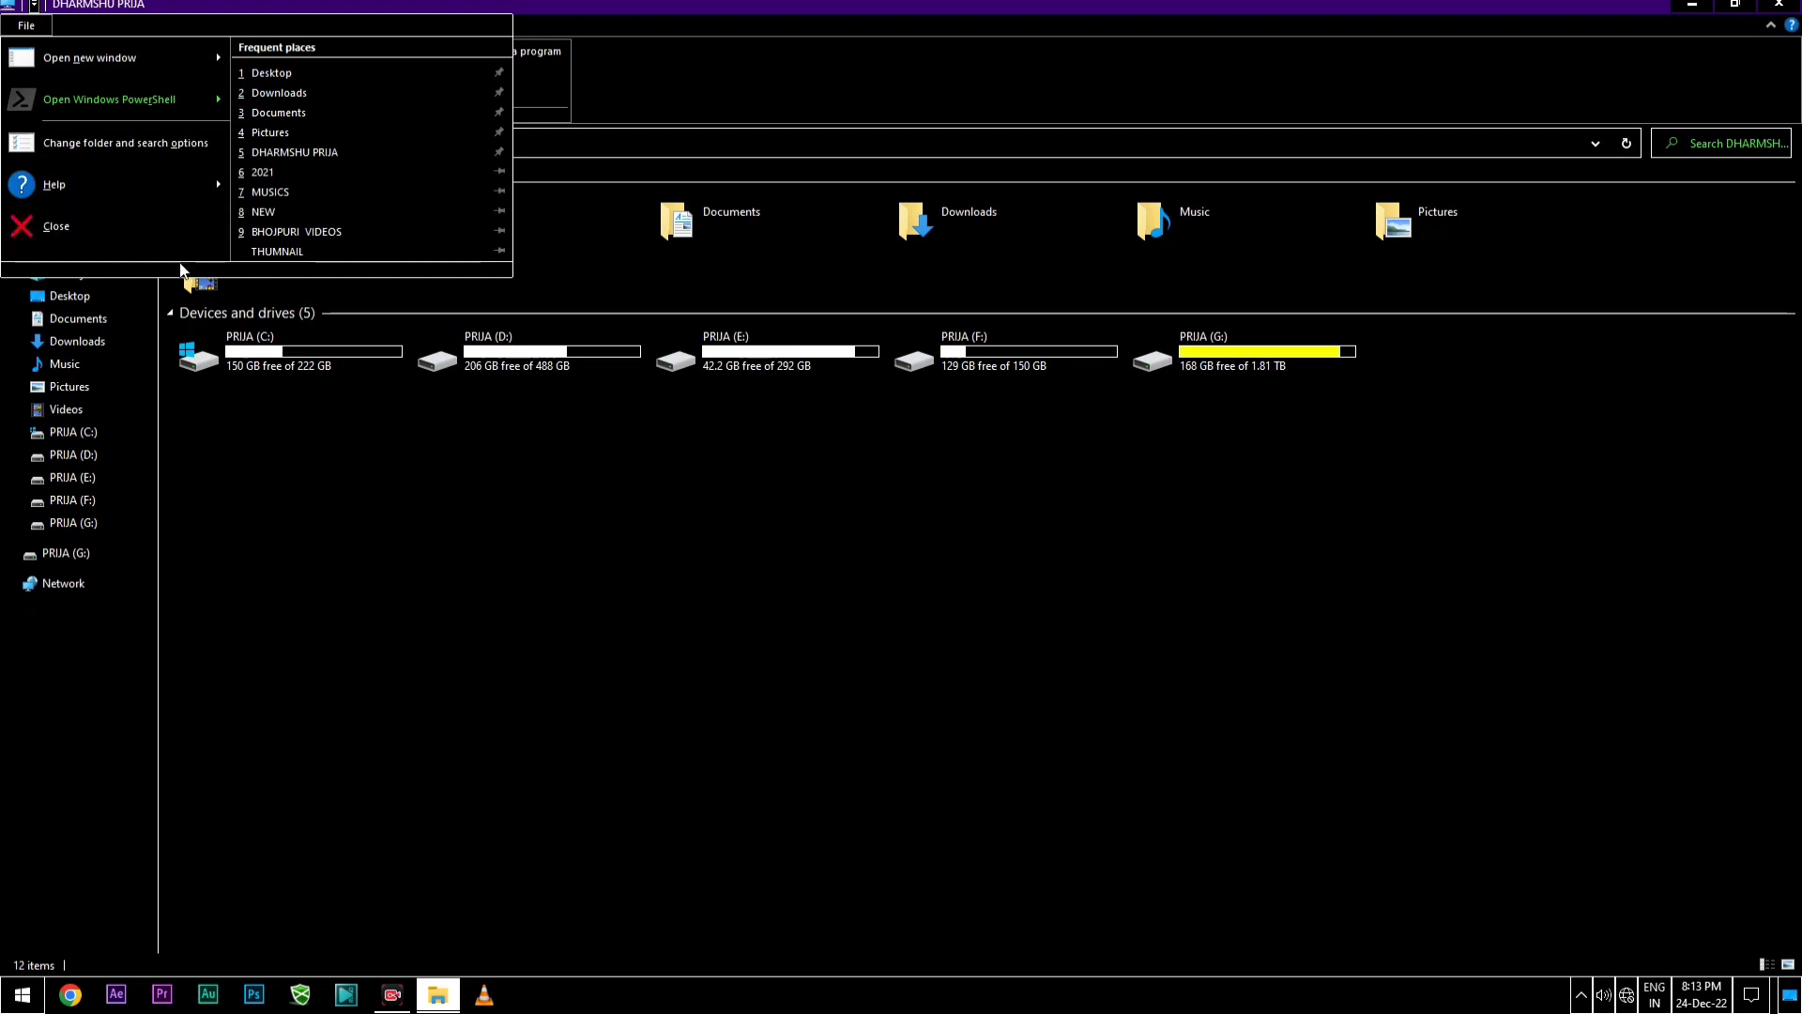
left_click(165, 281)
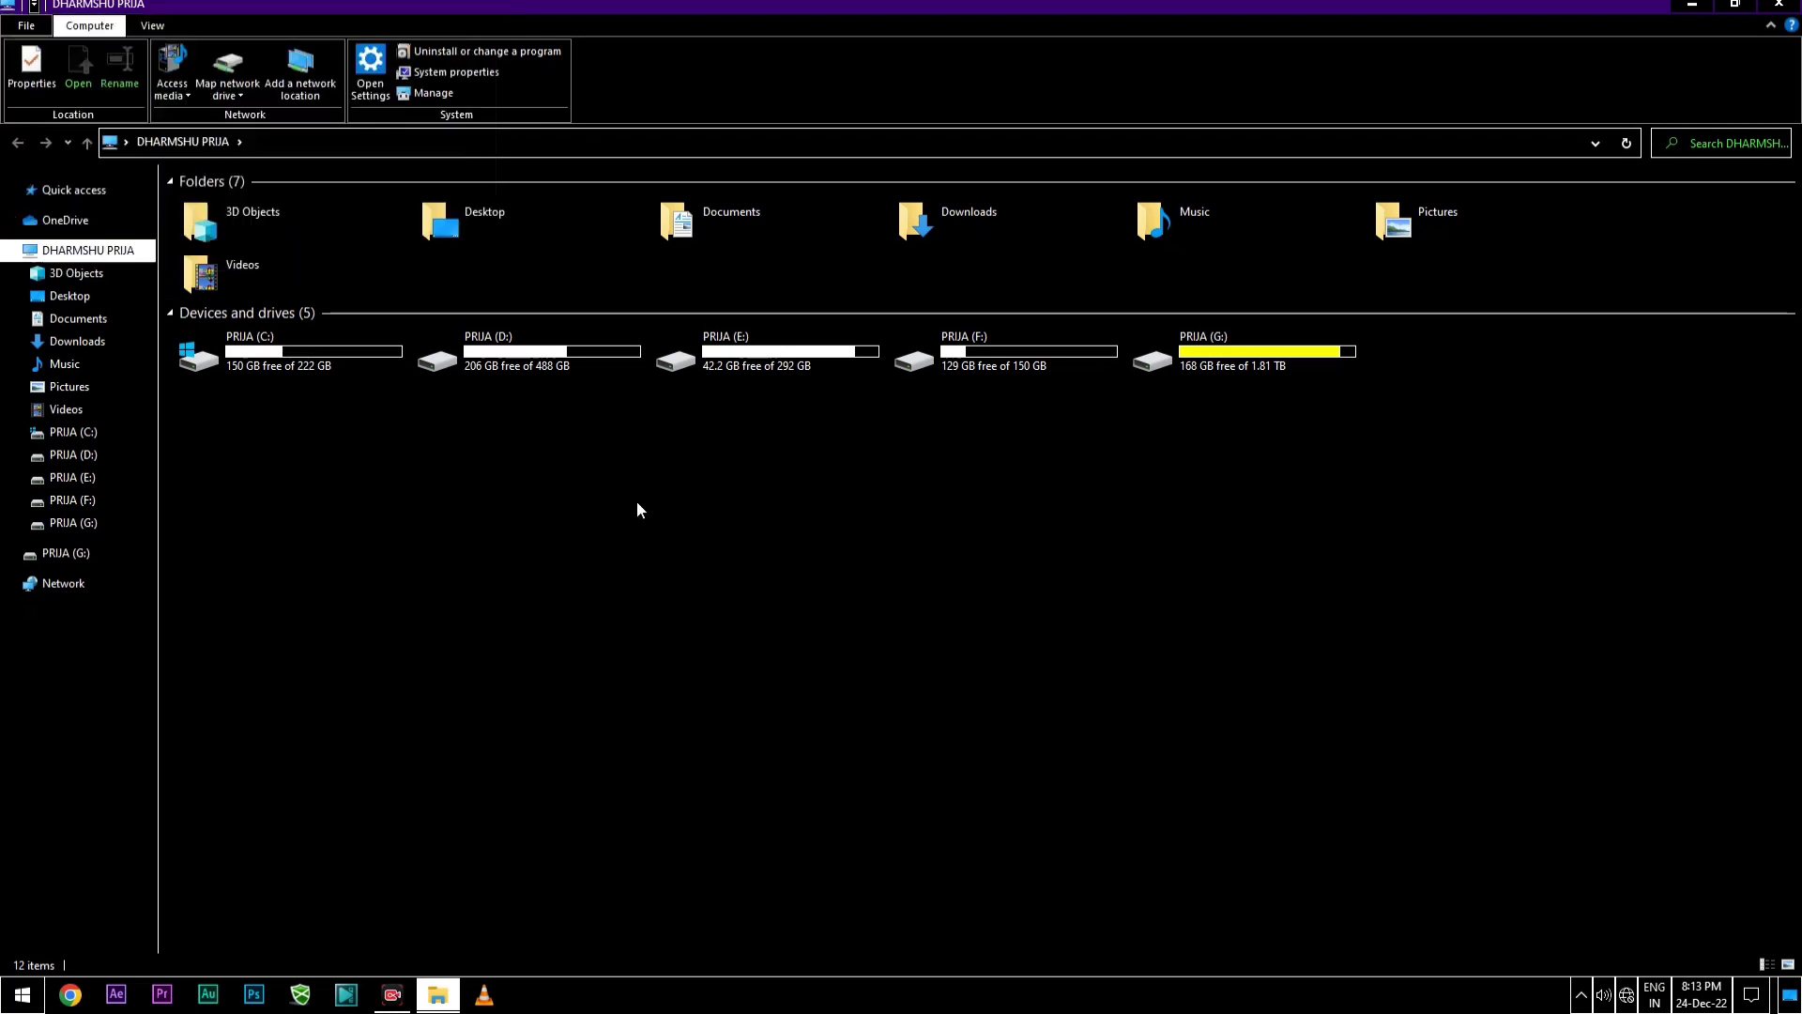
left_click(1796, 5)
Step: Reopen This PC, open the G: drive and change its maximized window to a small floating window on the desktop
double_click(66, 52)
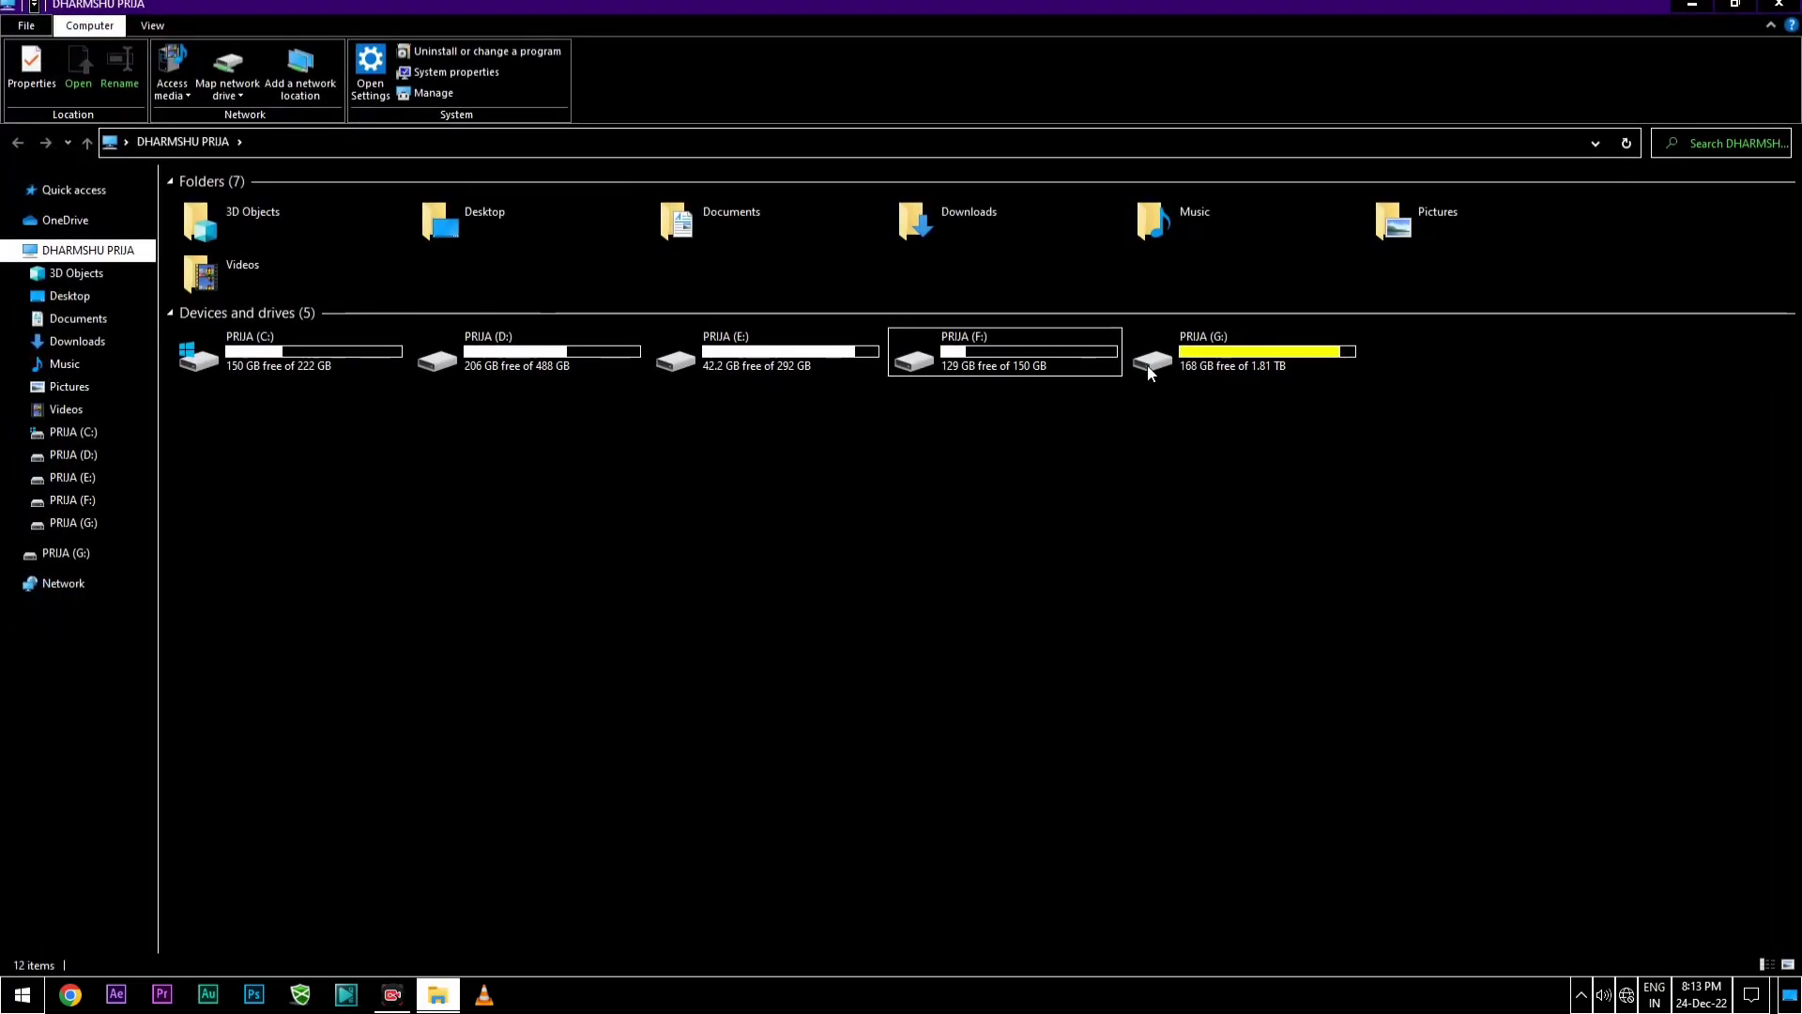
double_click(1211, 352)
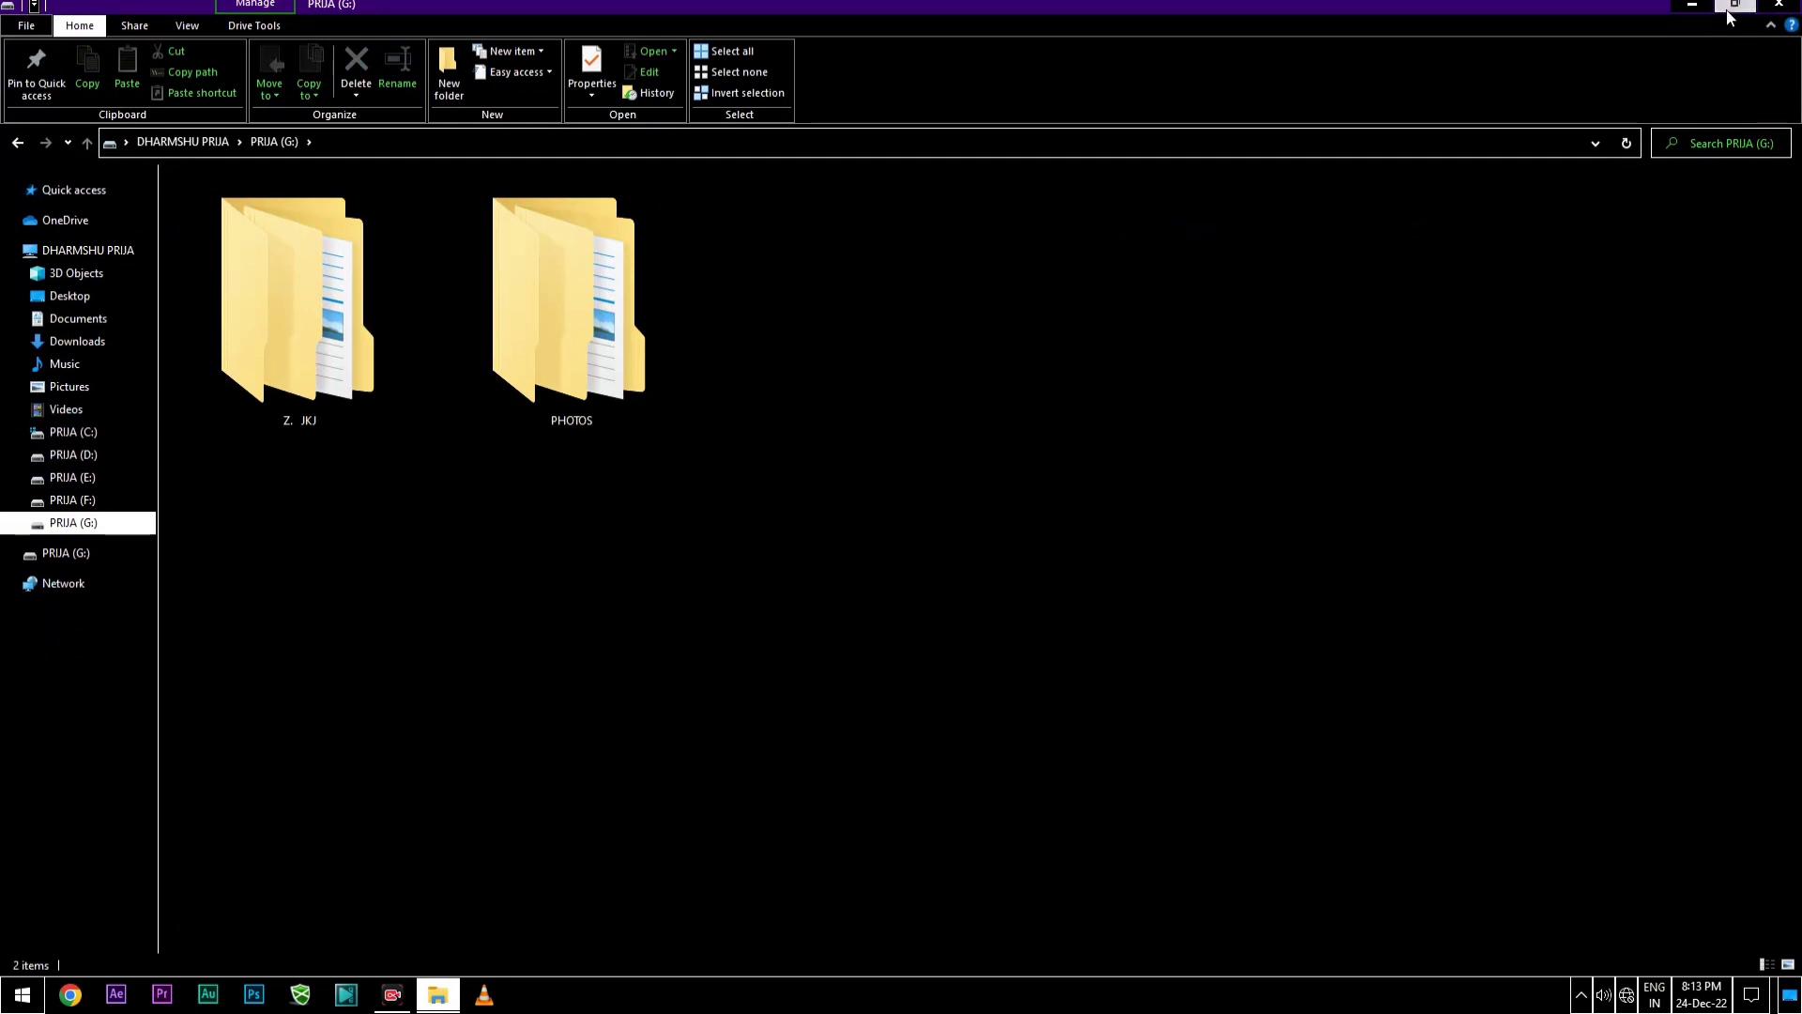
left_click_drag(1169, 7, 1145, 228)
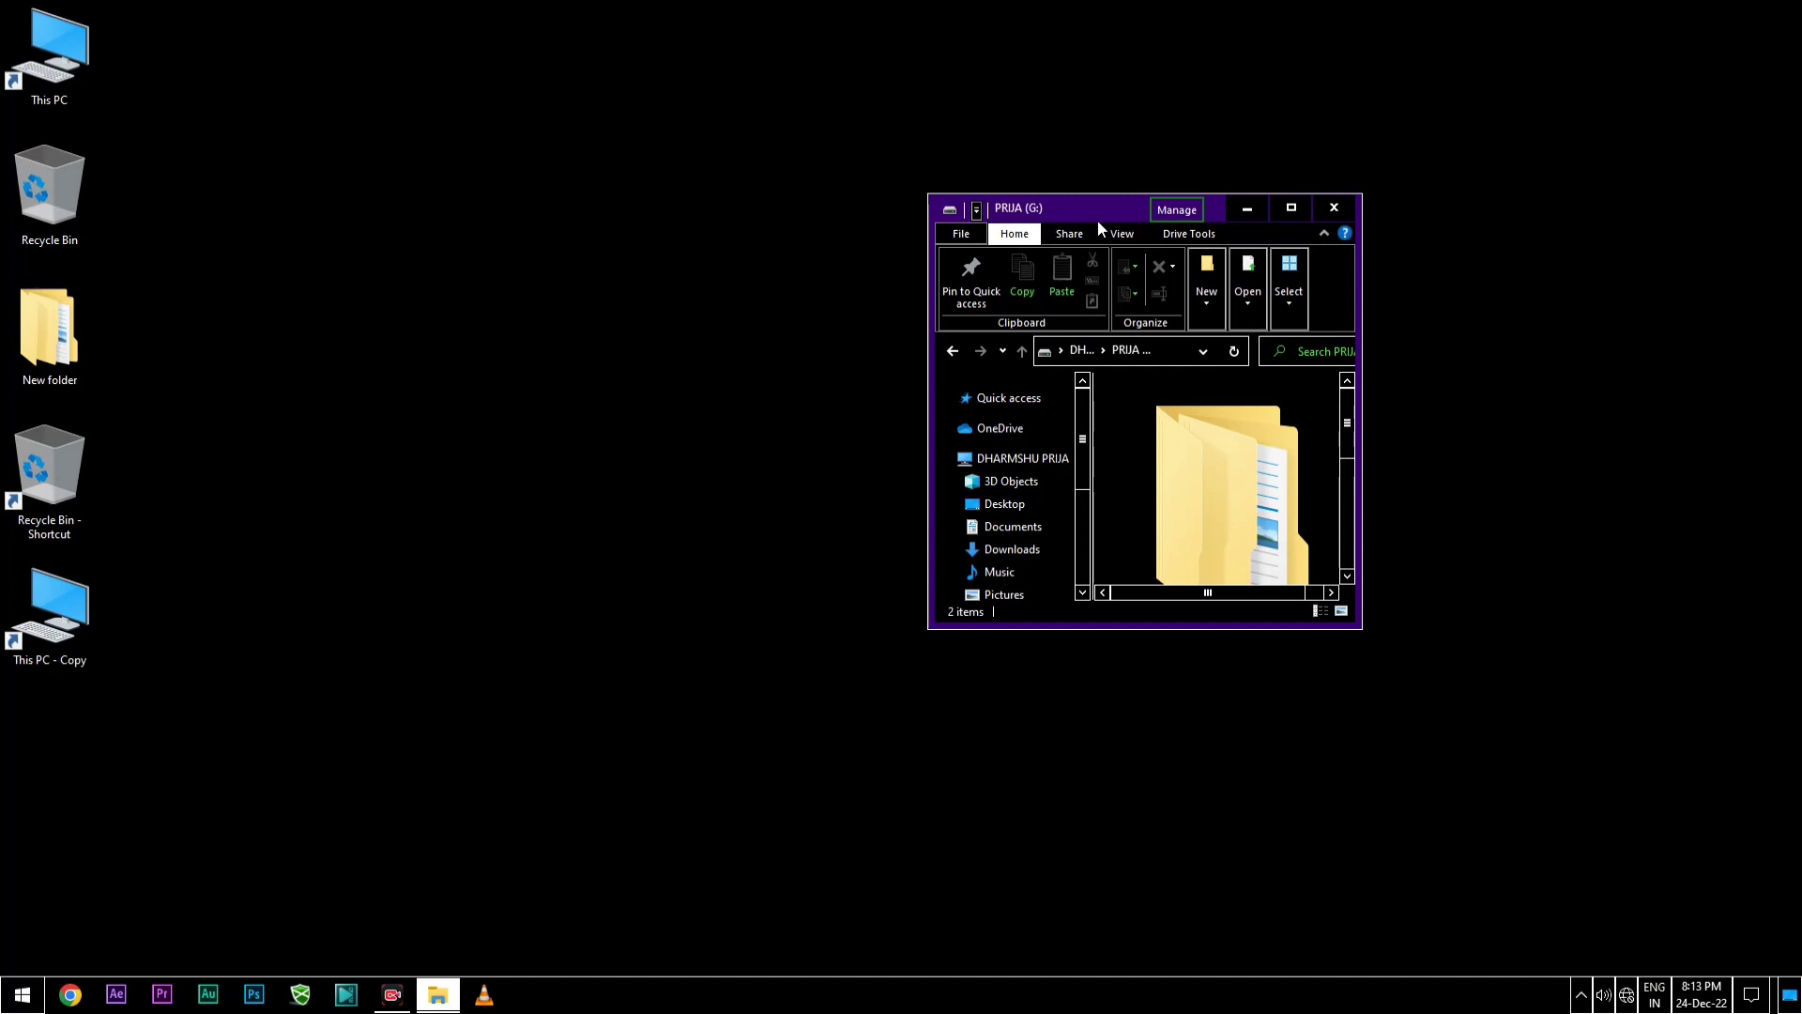
Step: Open several more windows of the G: drive and spread them out across the desktop
key("ctrl+n")
key("ctrl+n")
key("ctrl+n")
key("ctrl+n")
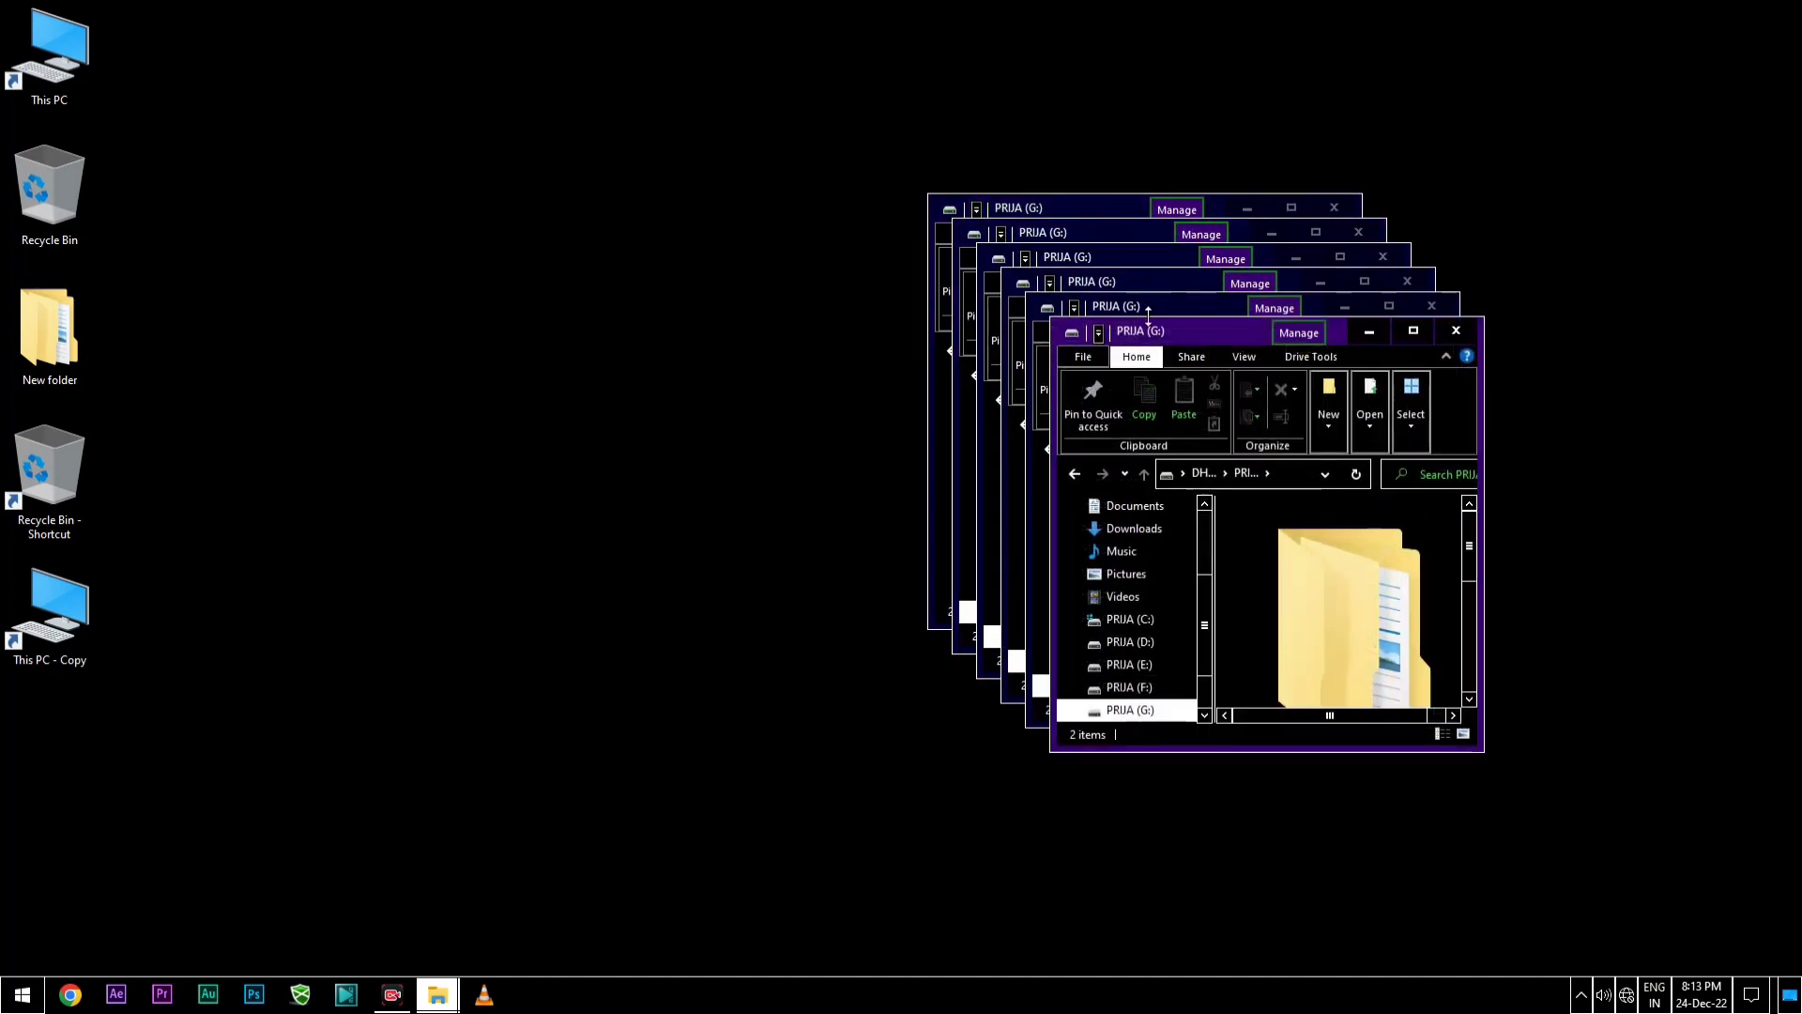
key("ctrl+n")
key("ctrl+n")
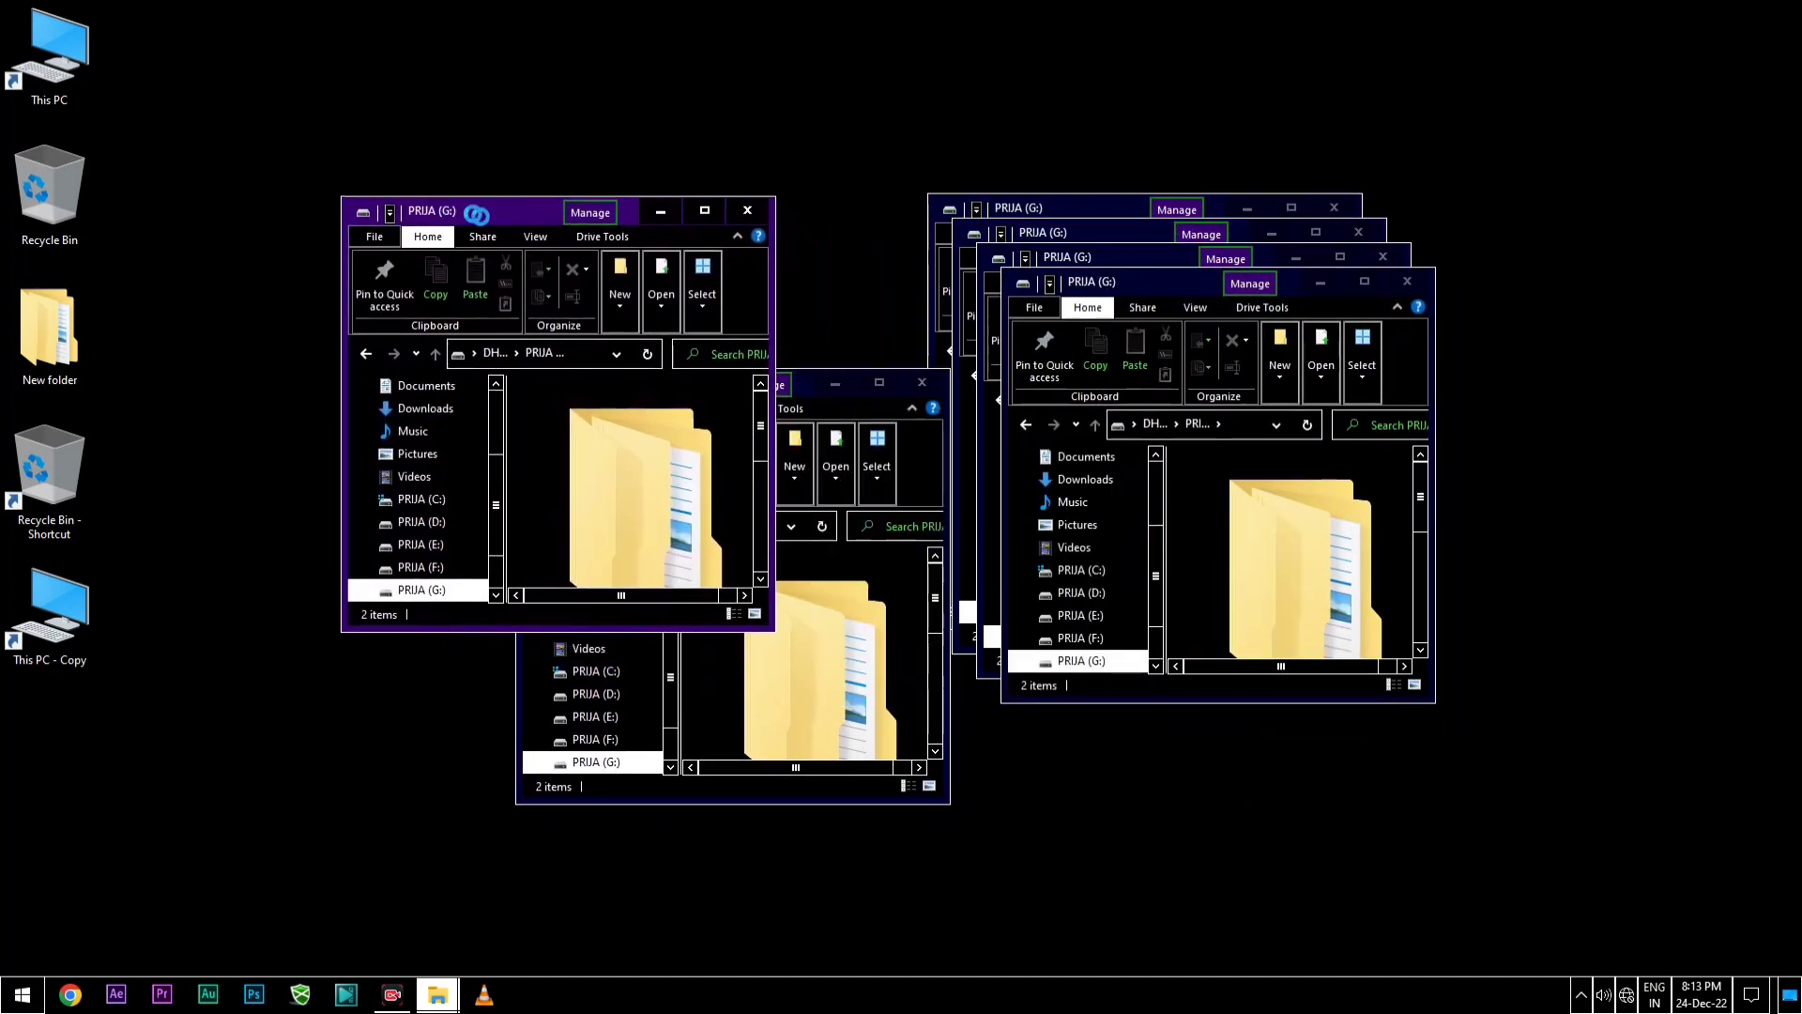
key("ctrl+n")
left_click_drag(1138, 258, 1297, 479)
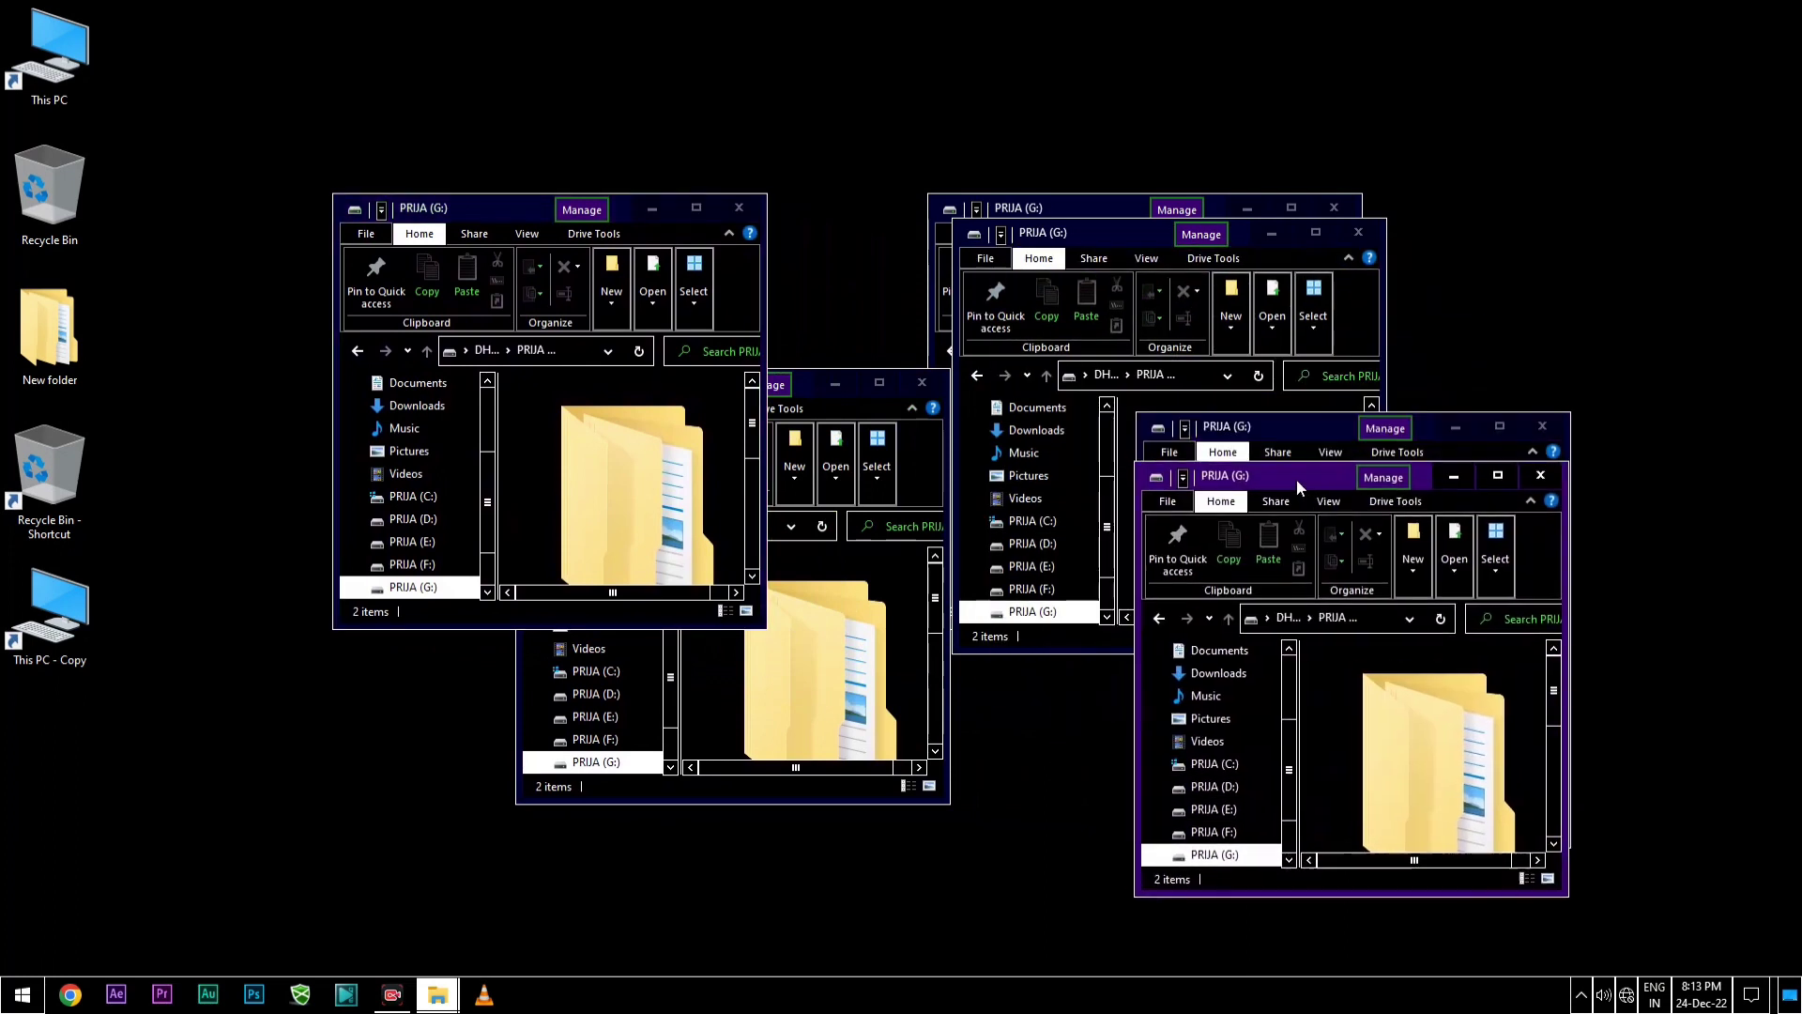
left_click_drag(1140, 256, 885, 413)
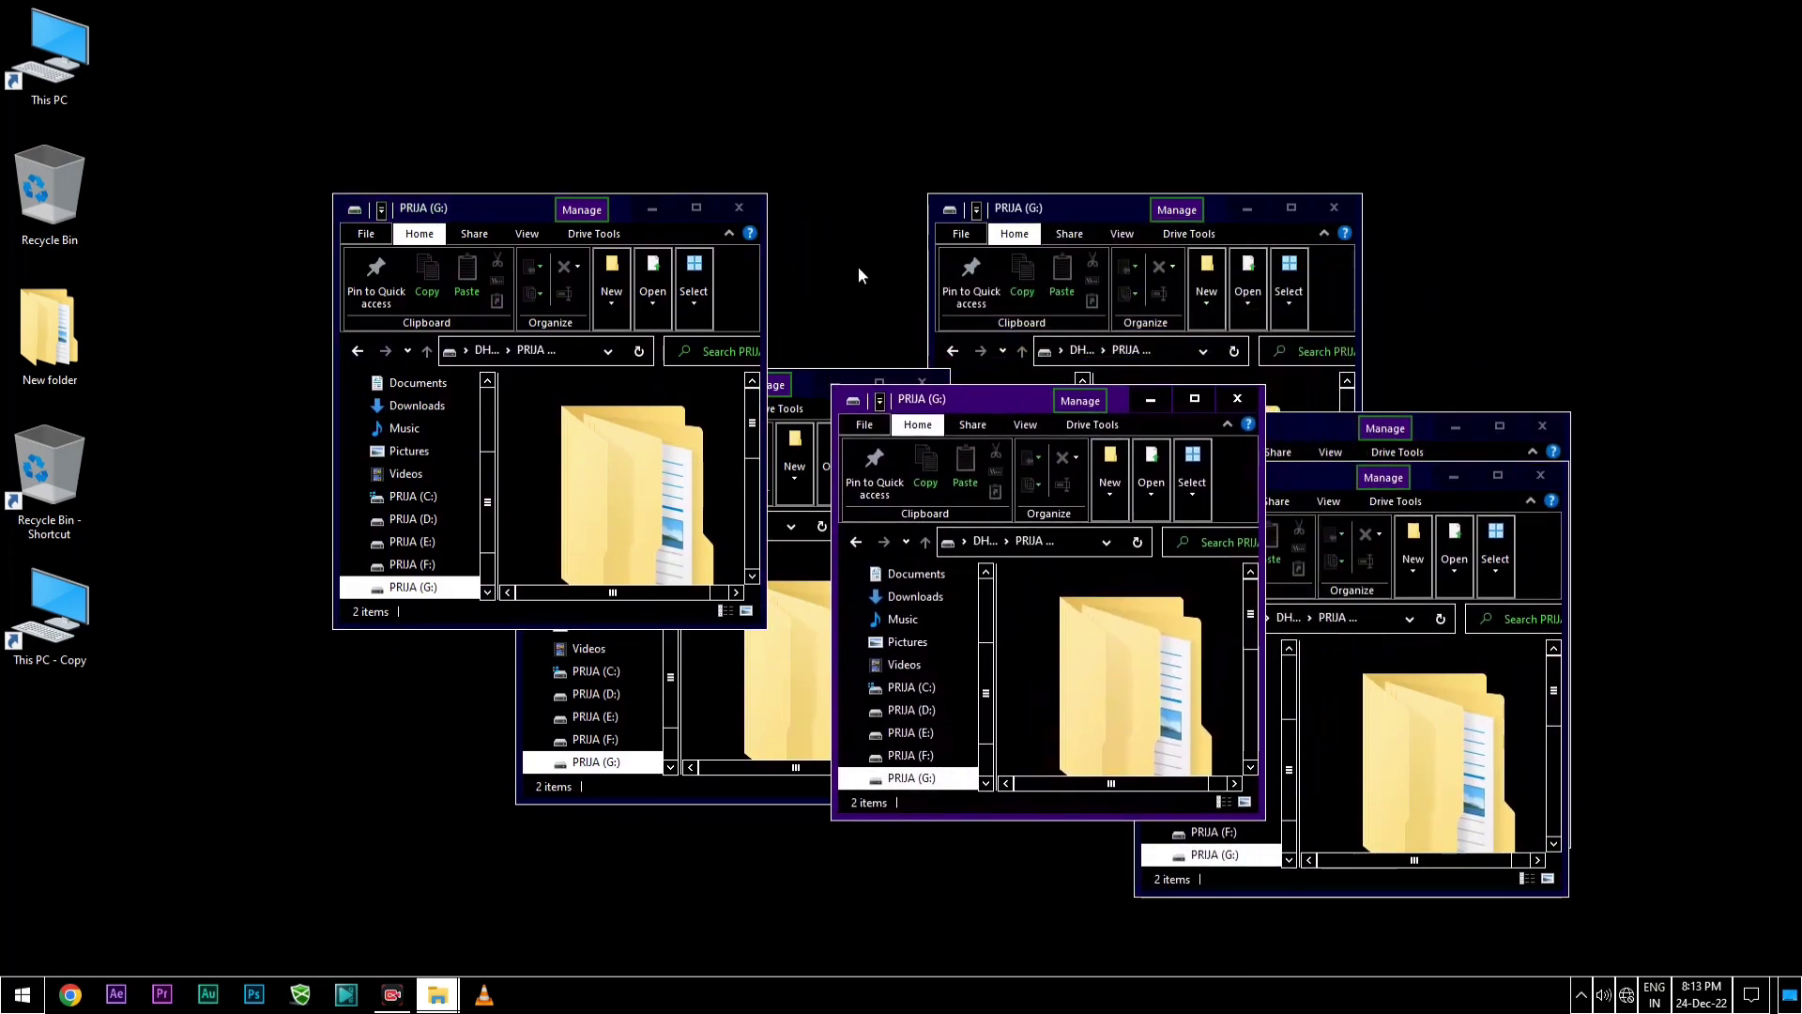
Step: Close all the open G: drive windows, using the File commands' Close option for one of them
left_click(739, 208)
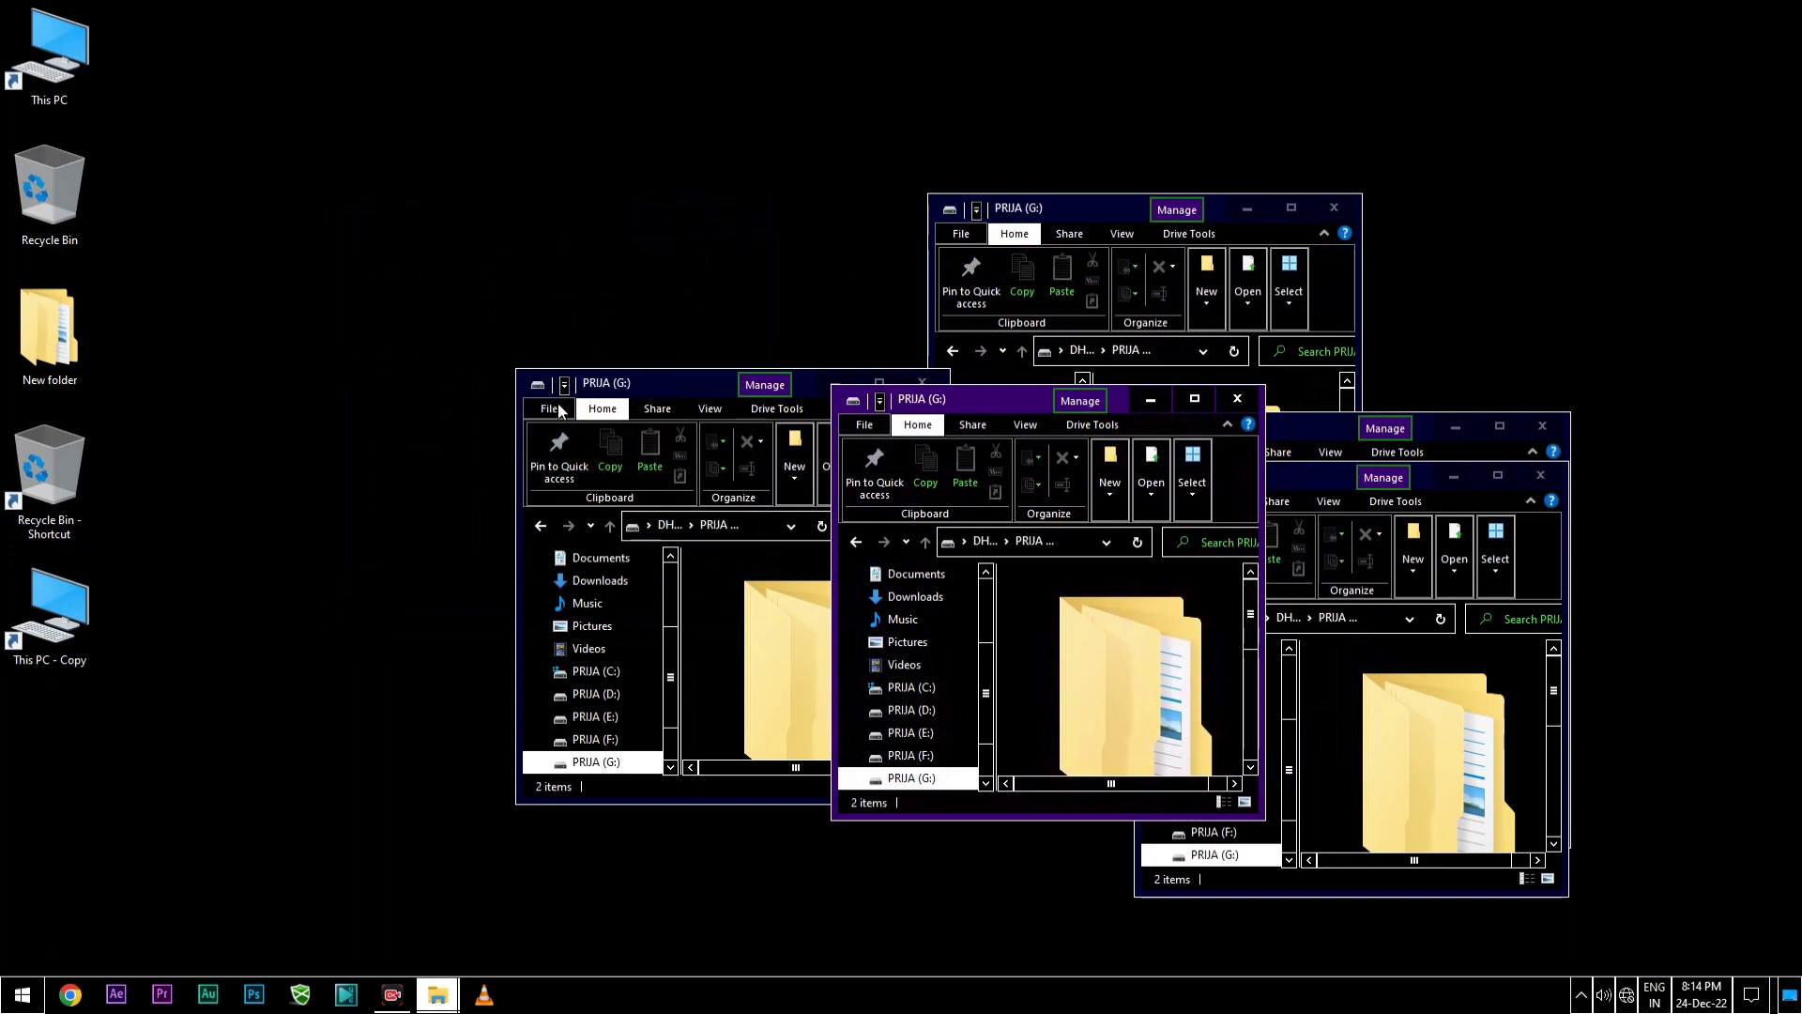
left_click(550, 411)
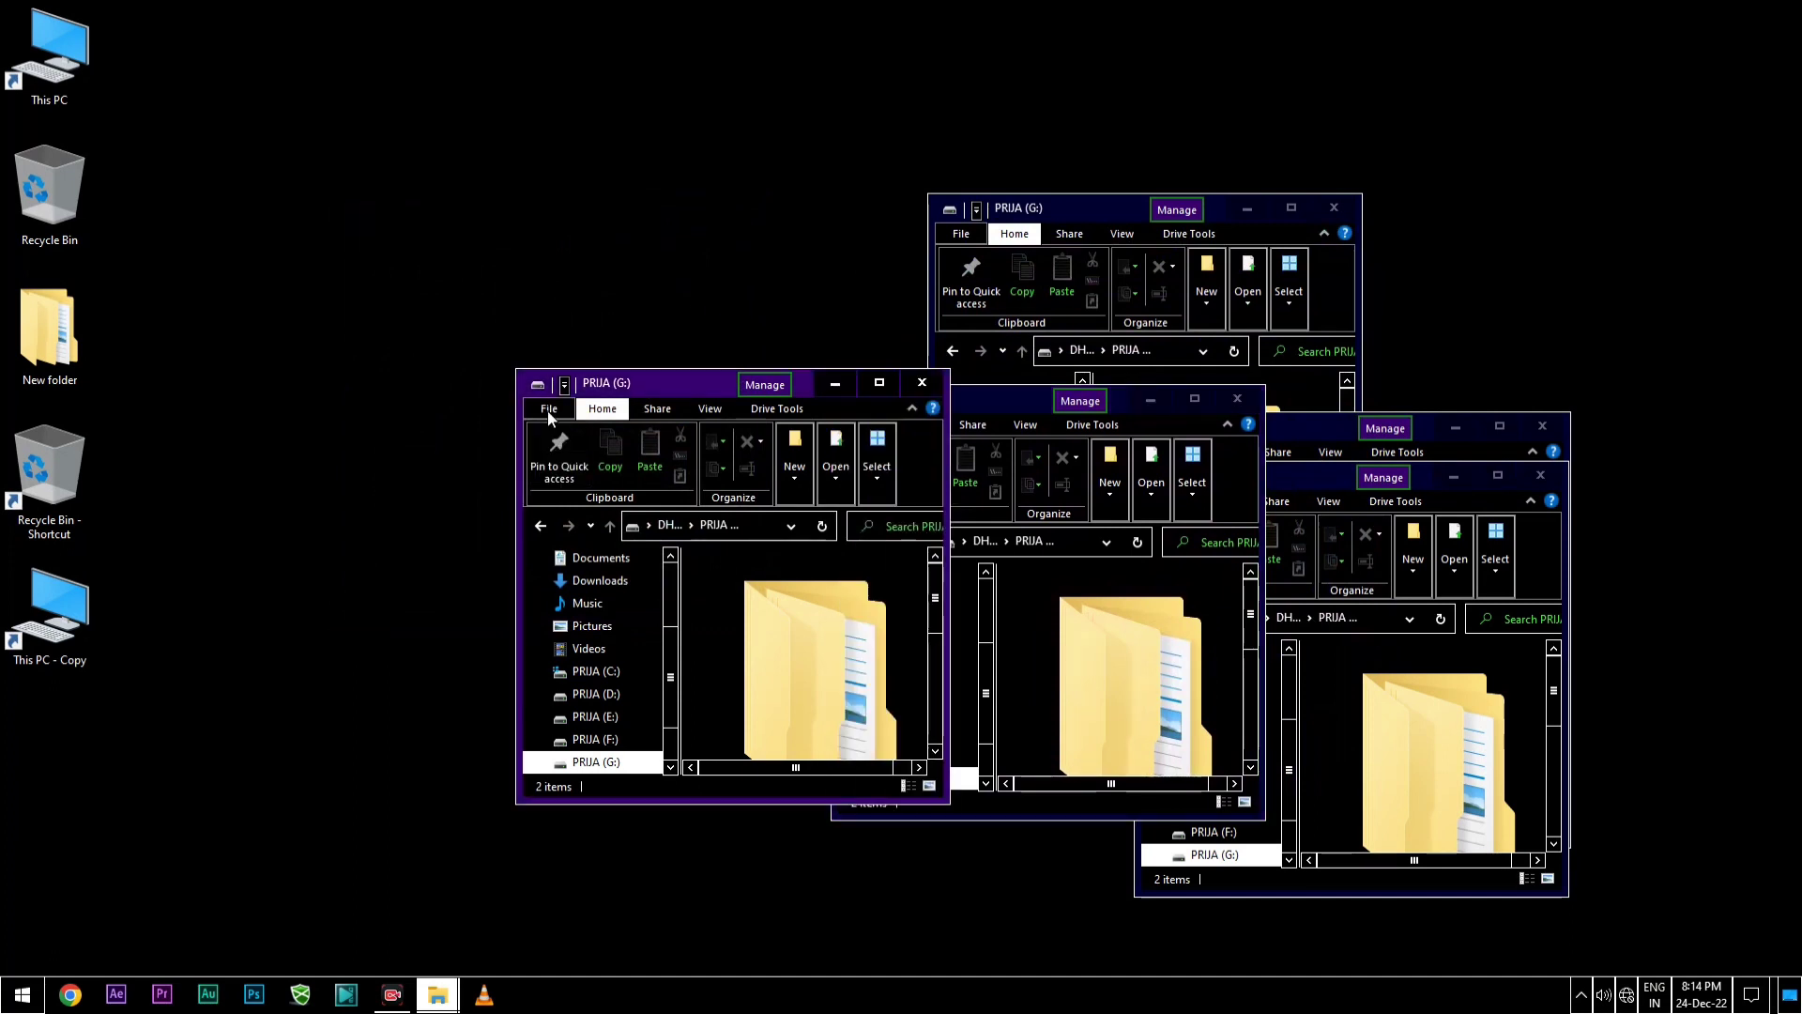
left_click(548, 409)
left_click(600, 609)
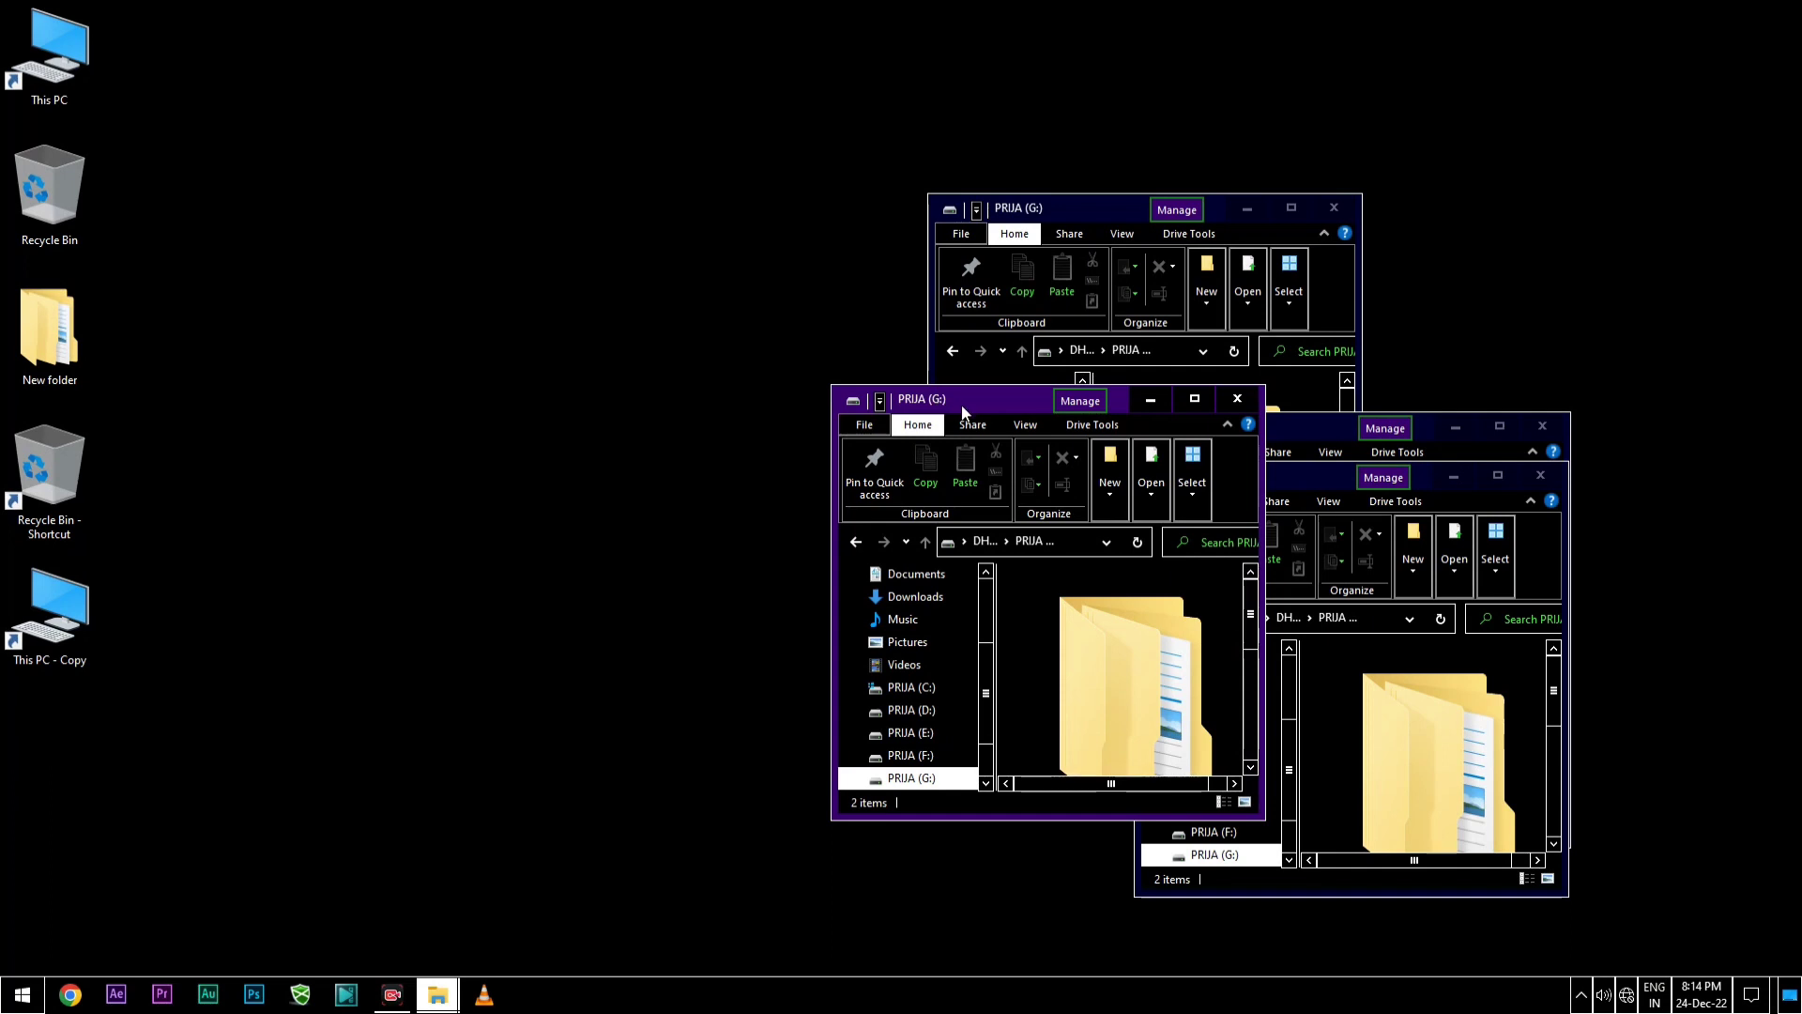
key("alt+F4")
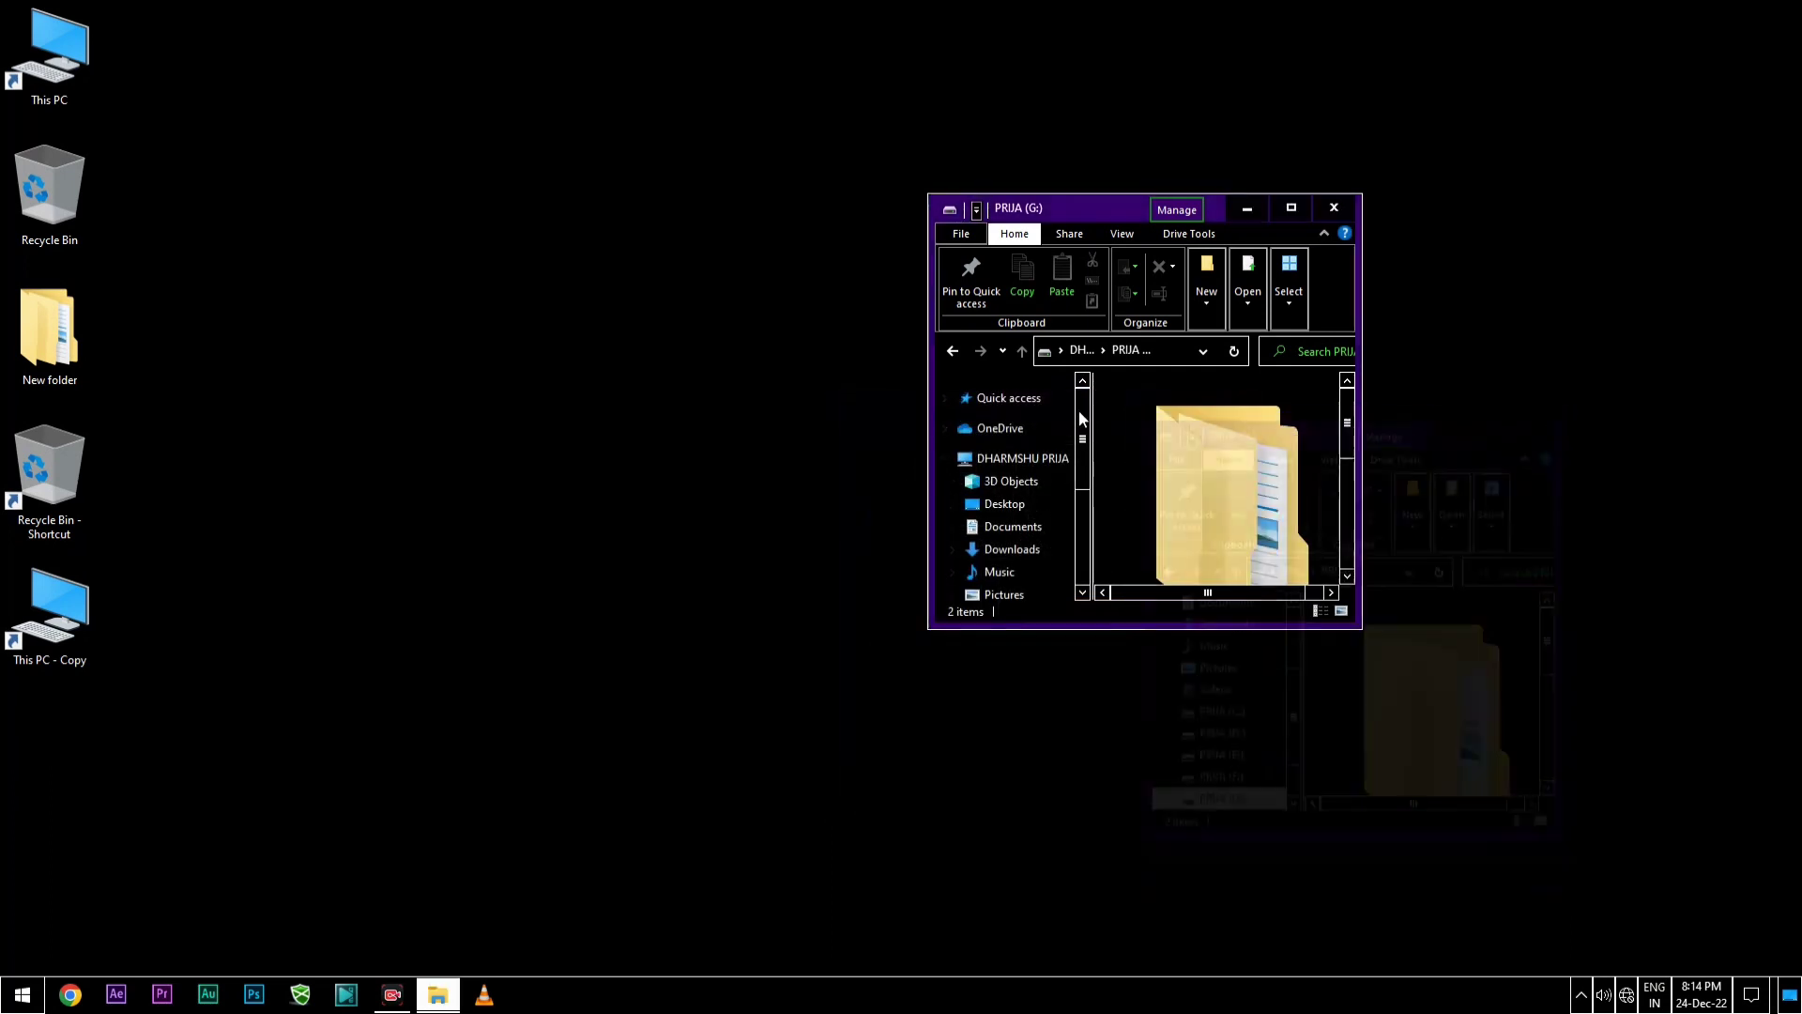
left_click(1335, 204)
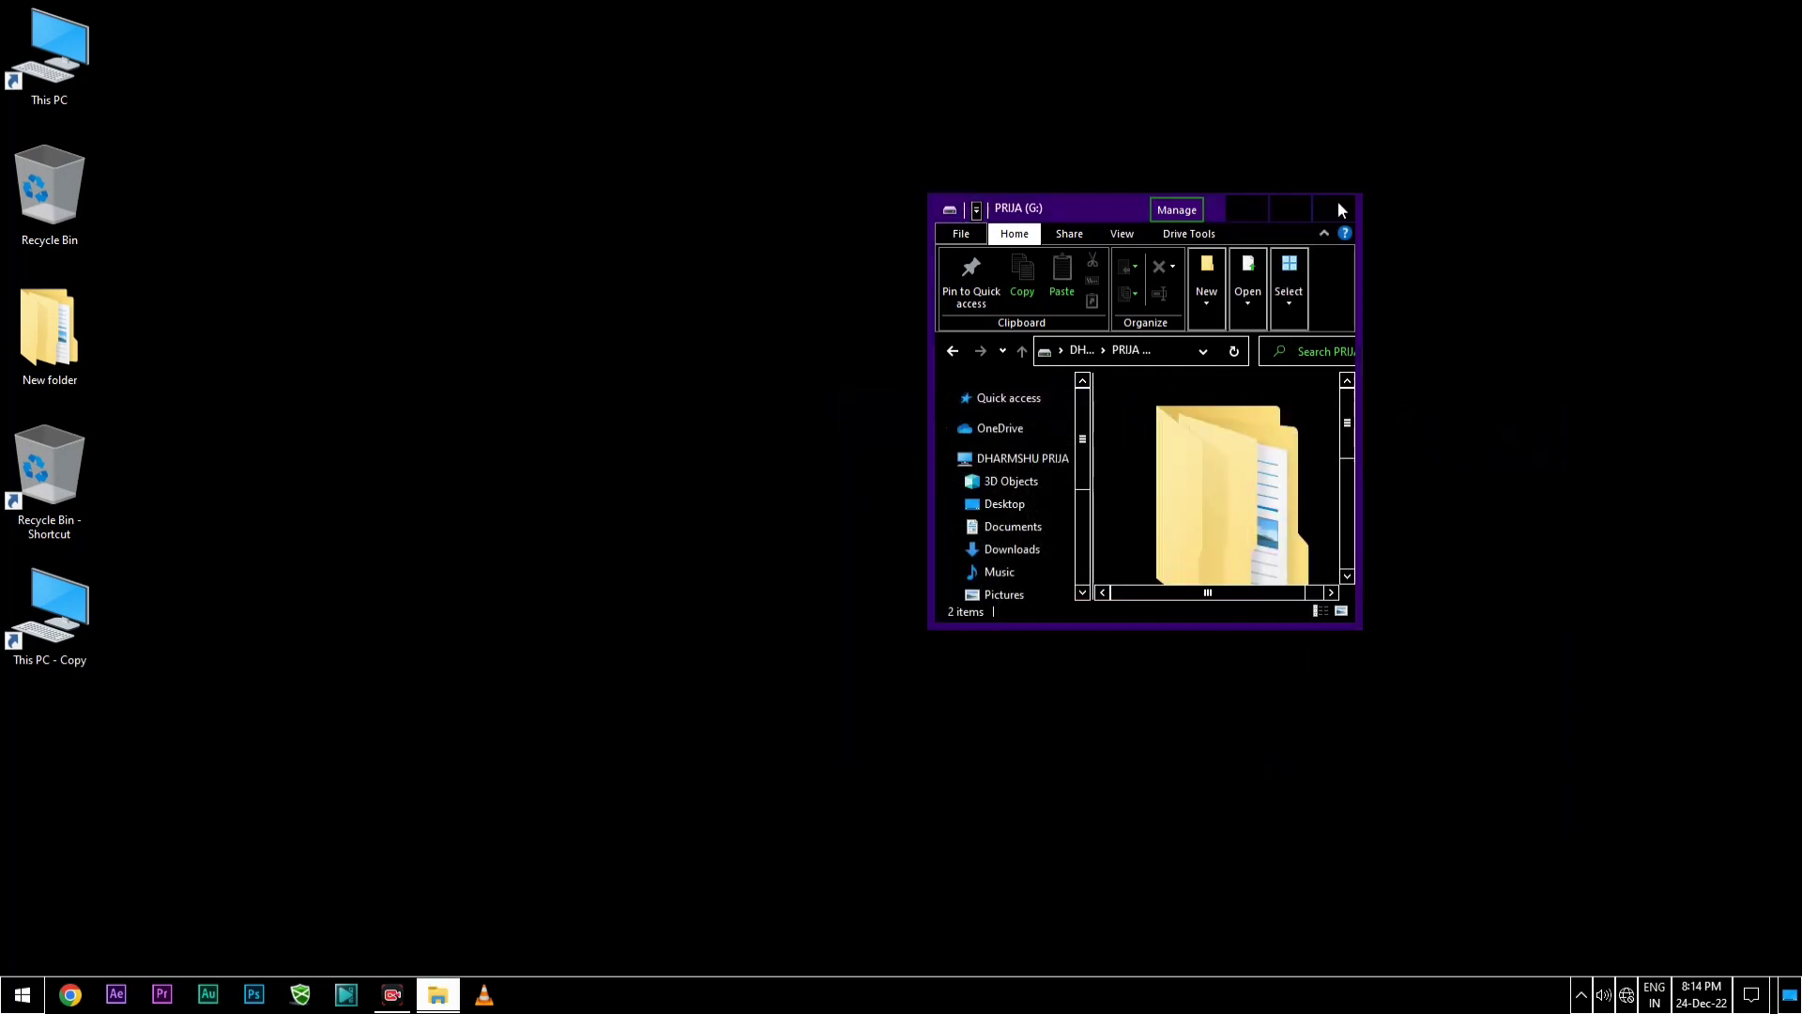
Step: Reopen This PC in a maximized window and examine its frequent places and new-window commands
double_click(89, 52)
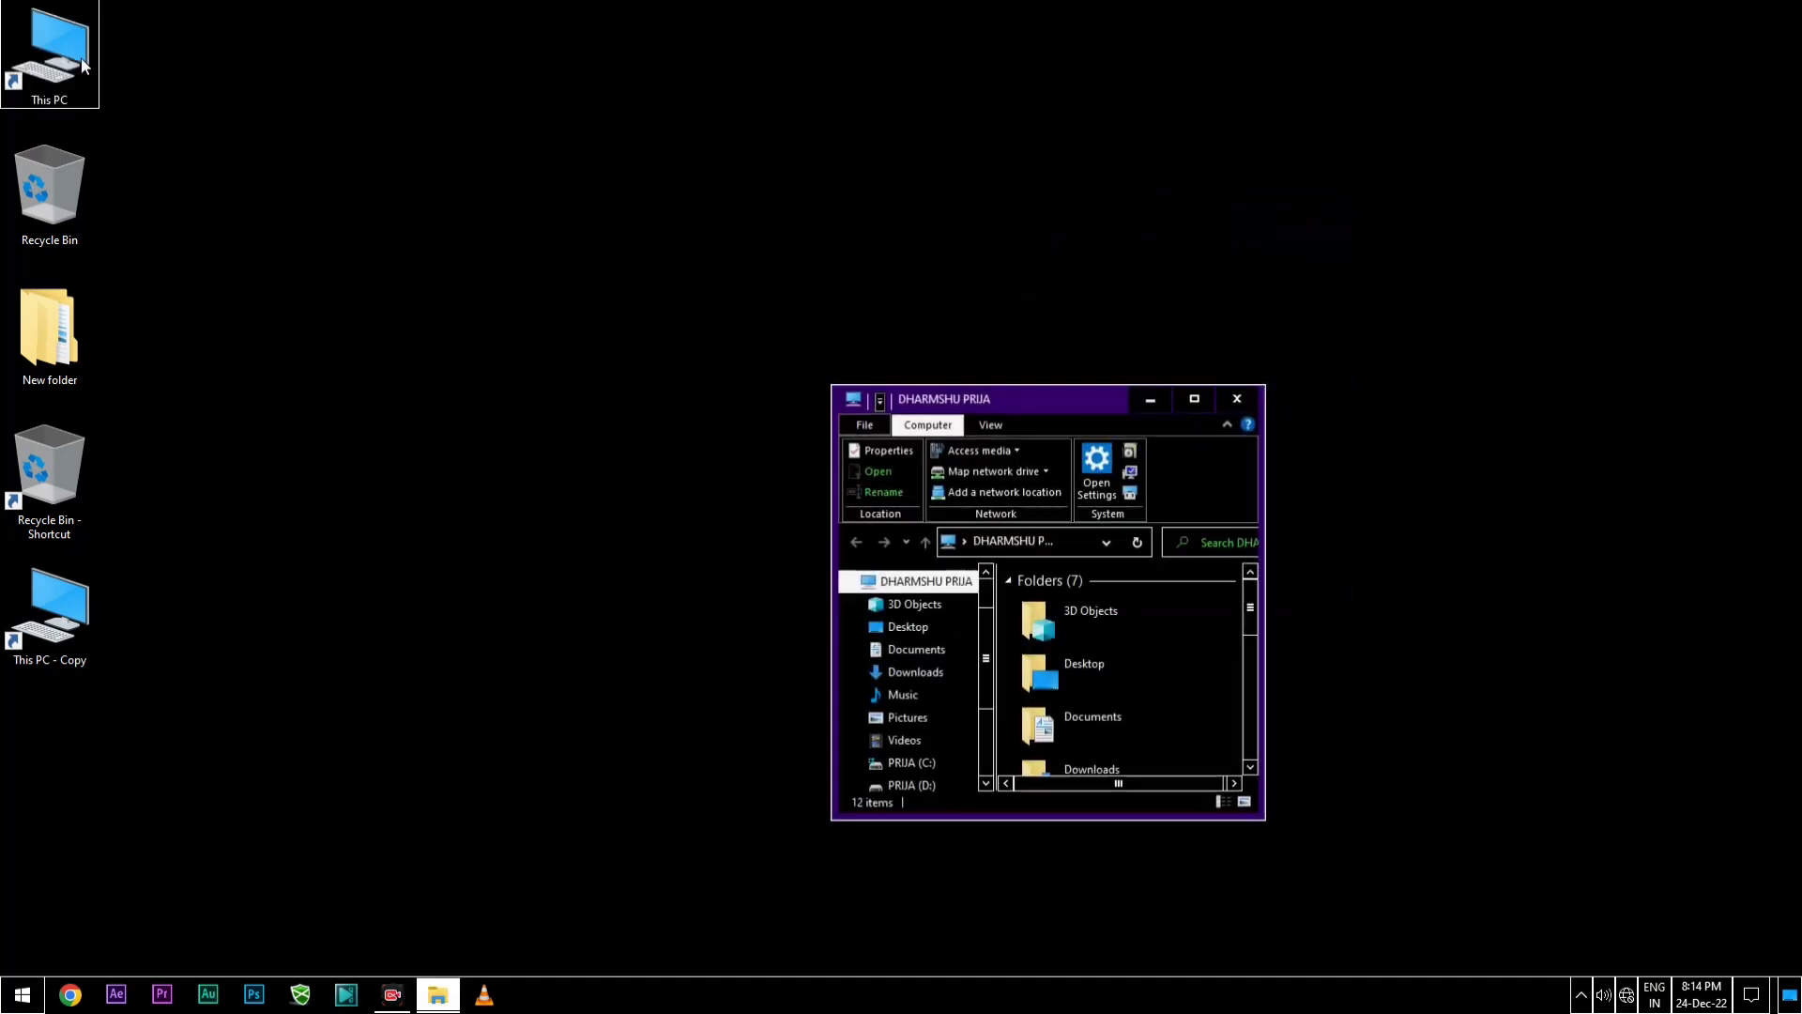
left_click(1194, 398)
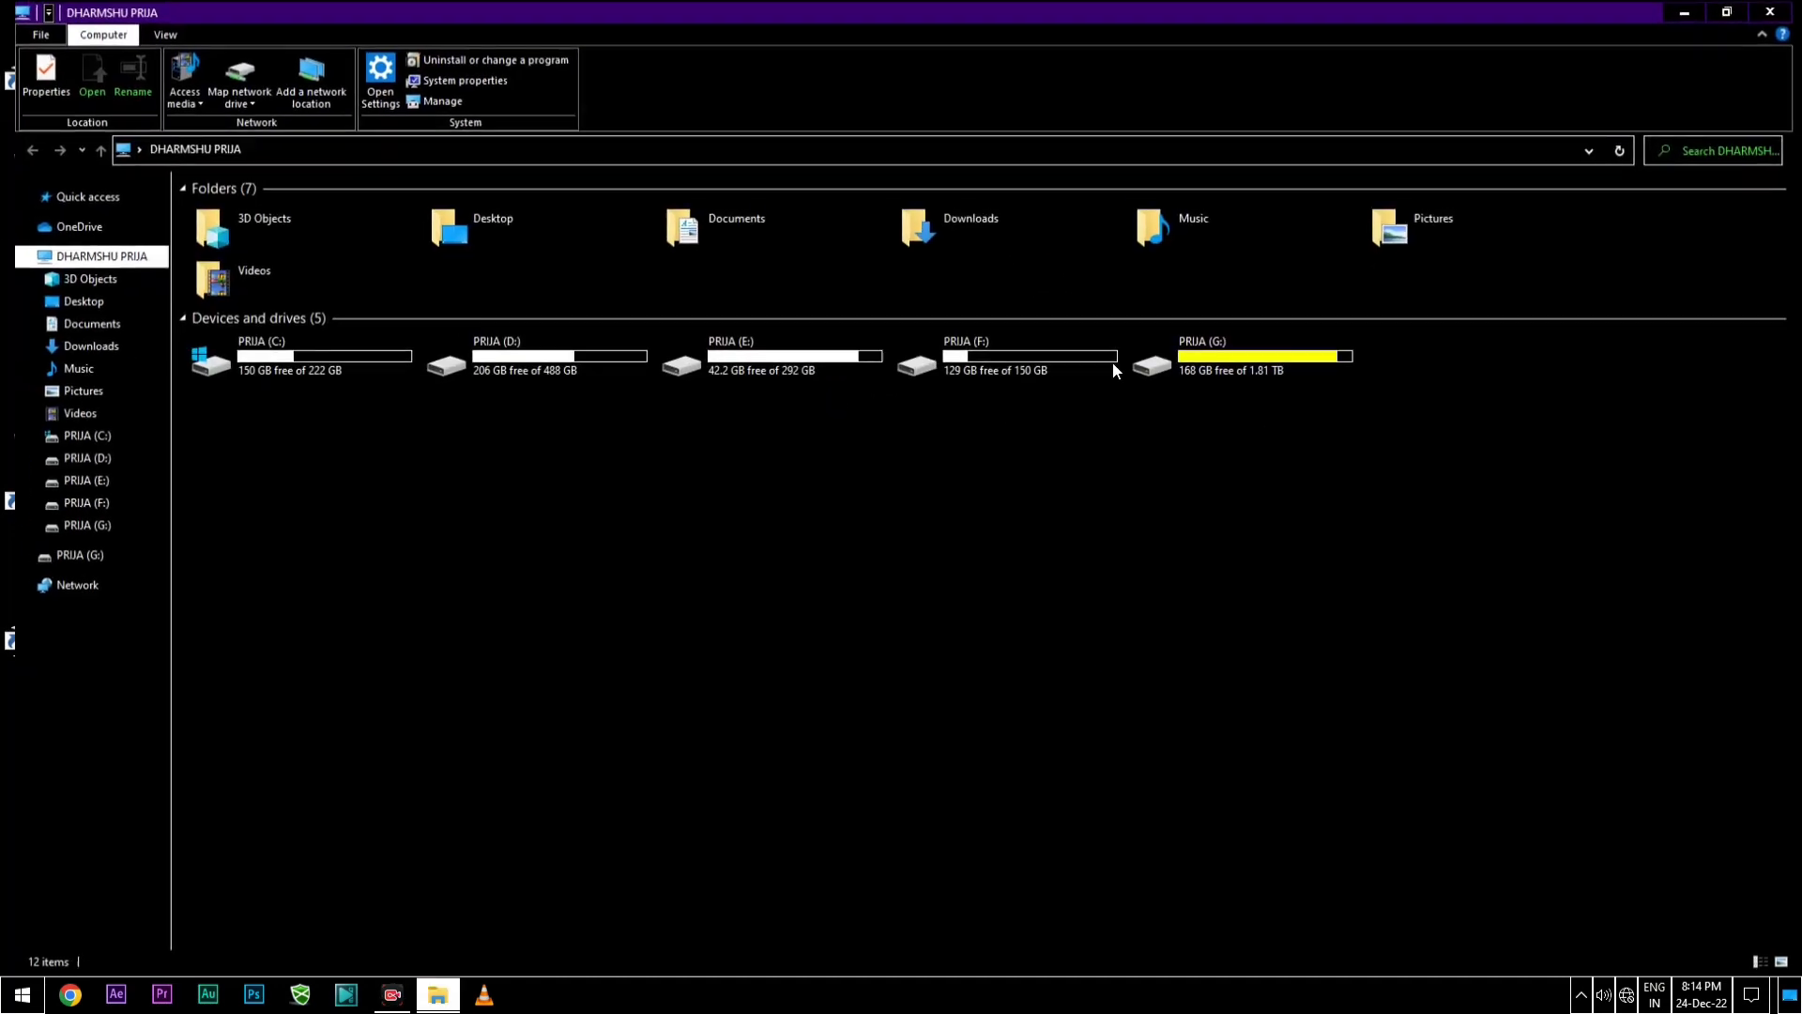
left_click(26, 26)
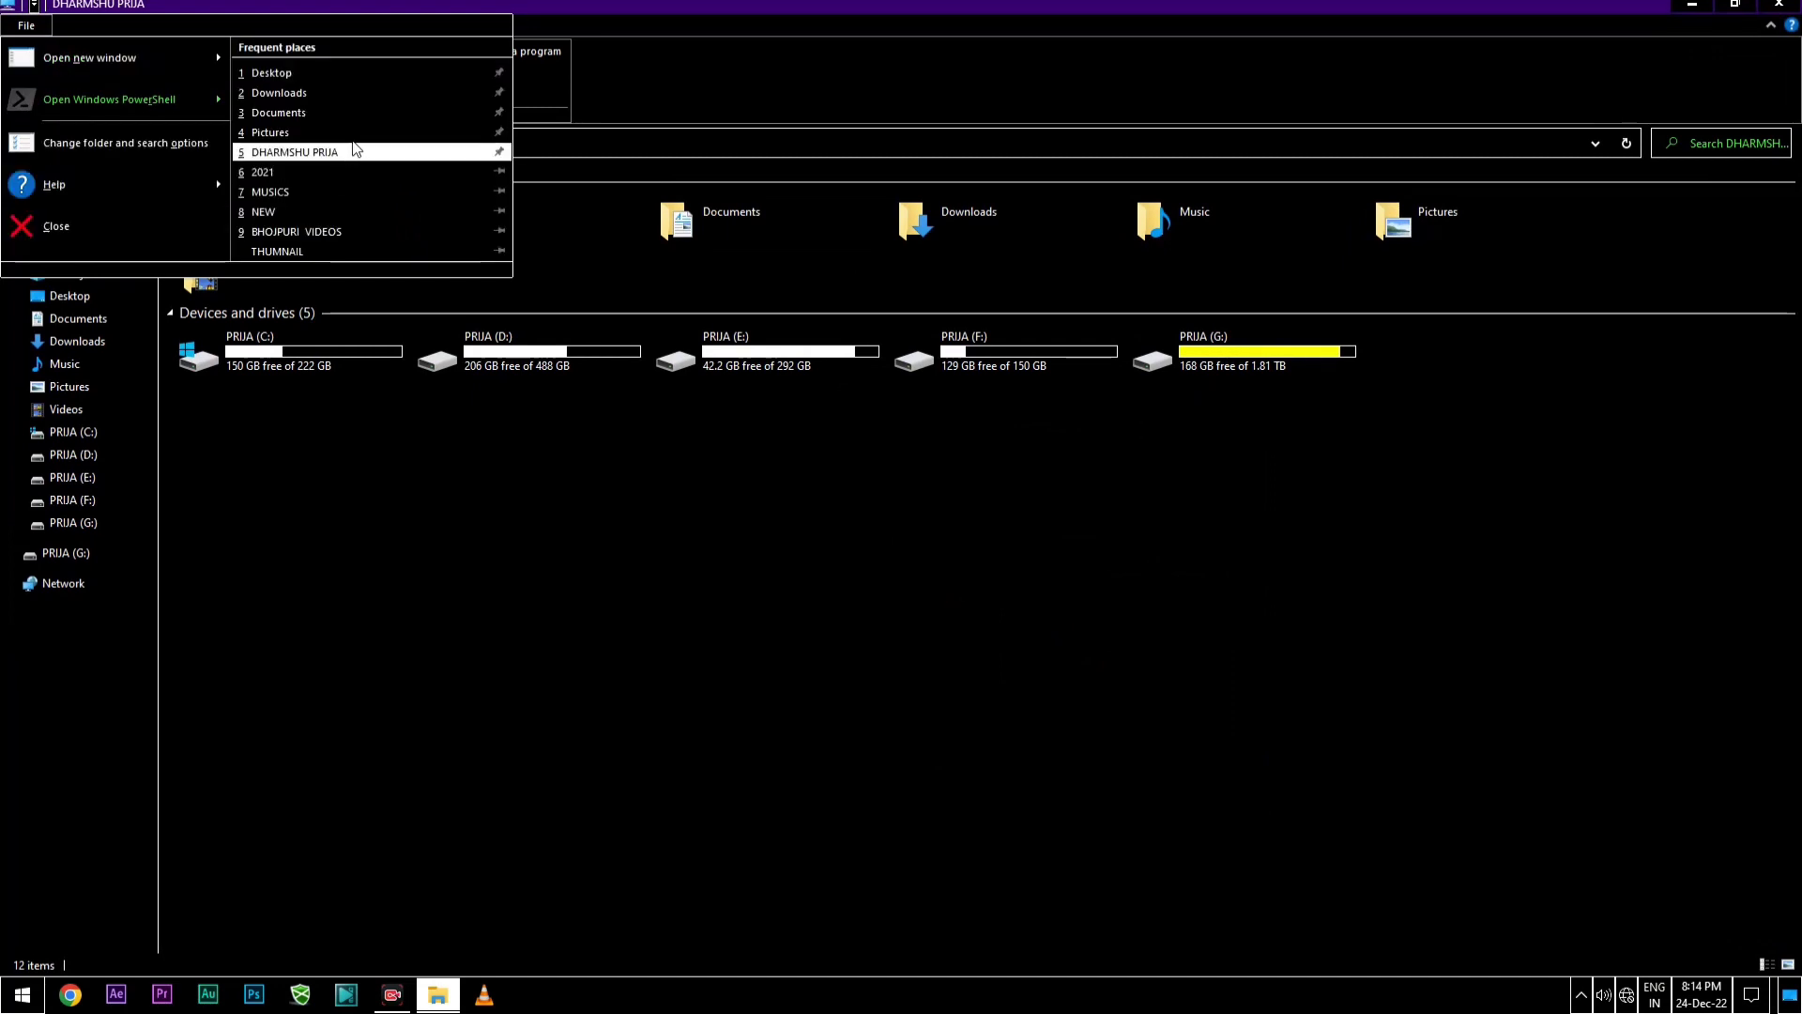
mouse_move(195, 64)
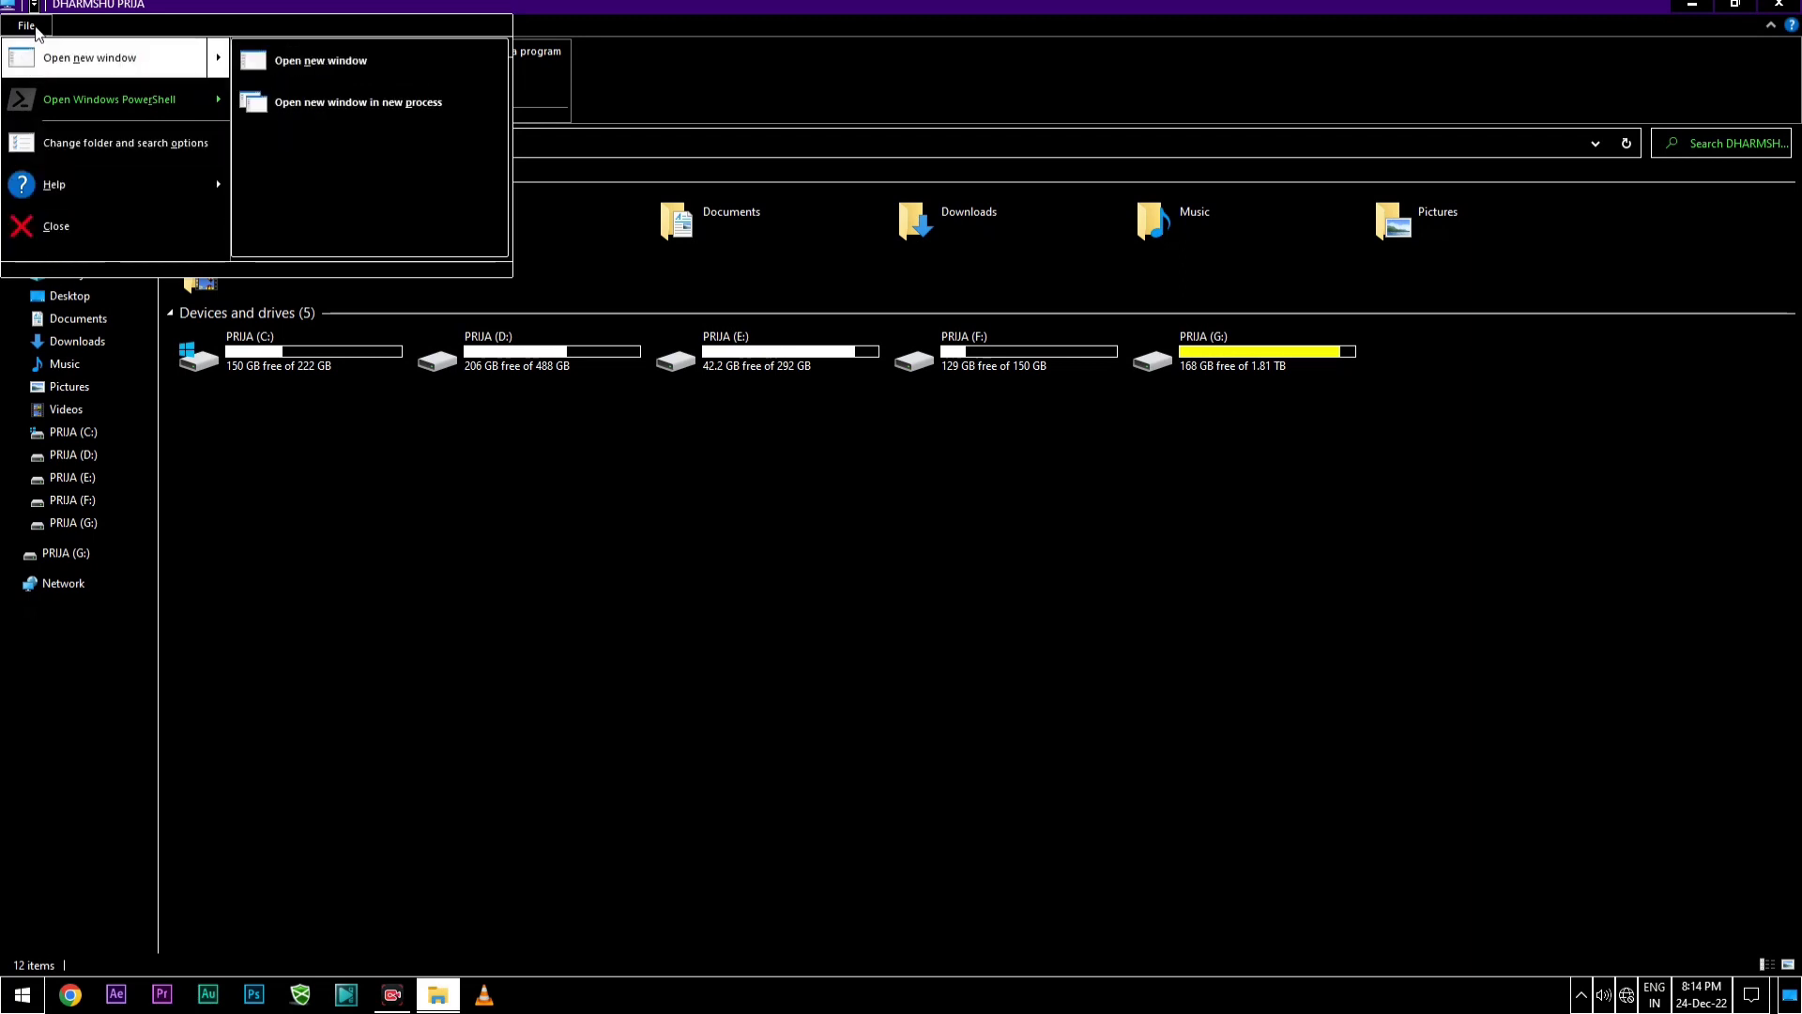
left_click(213, 14)
Step: Open the MUSICS folder from the frequent places, and select its items and clear the selection
left_click(30, 26)
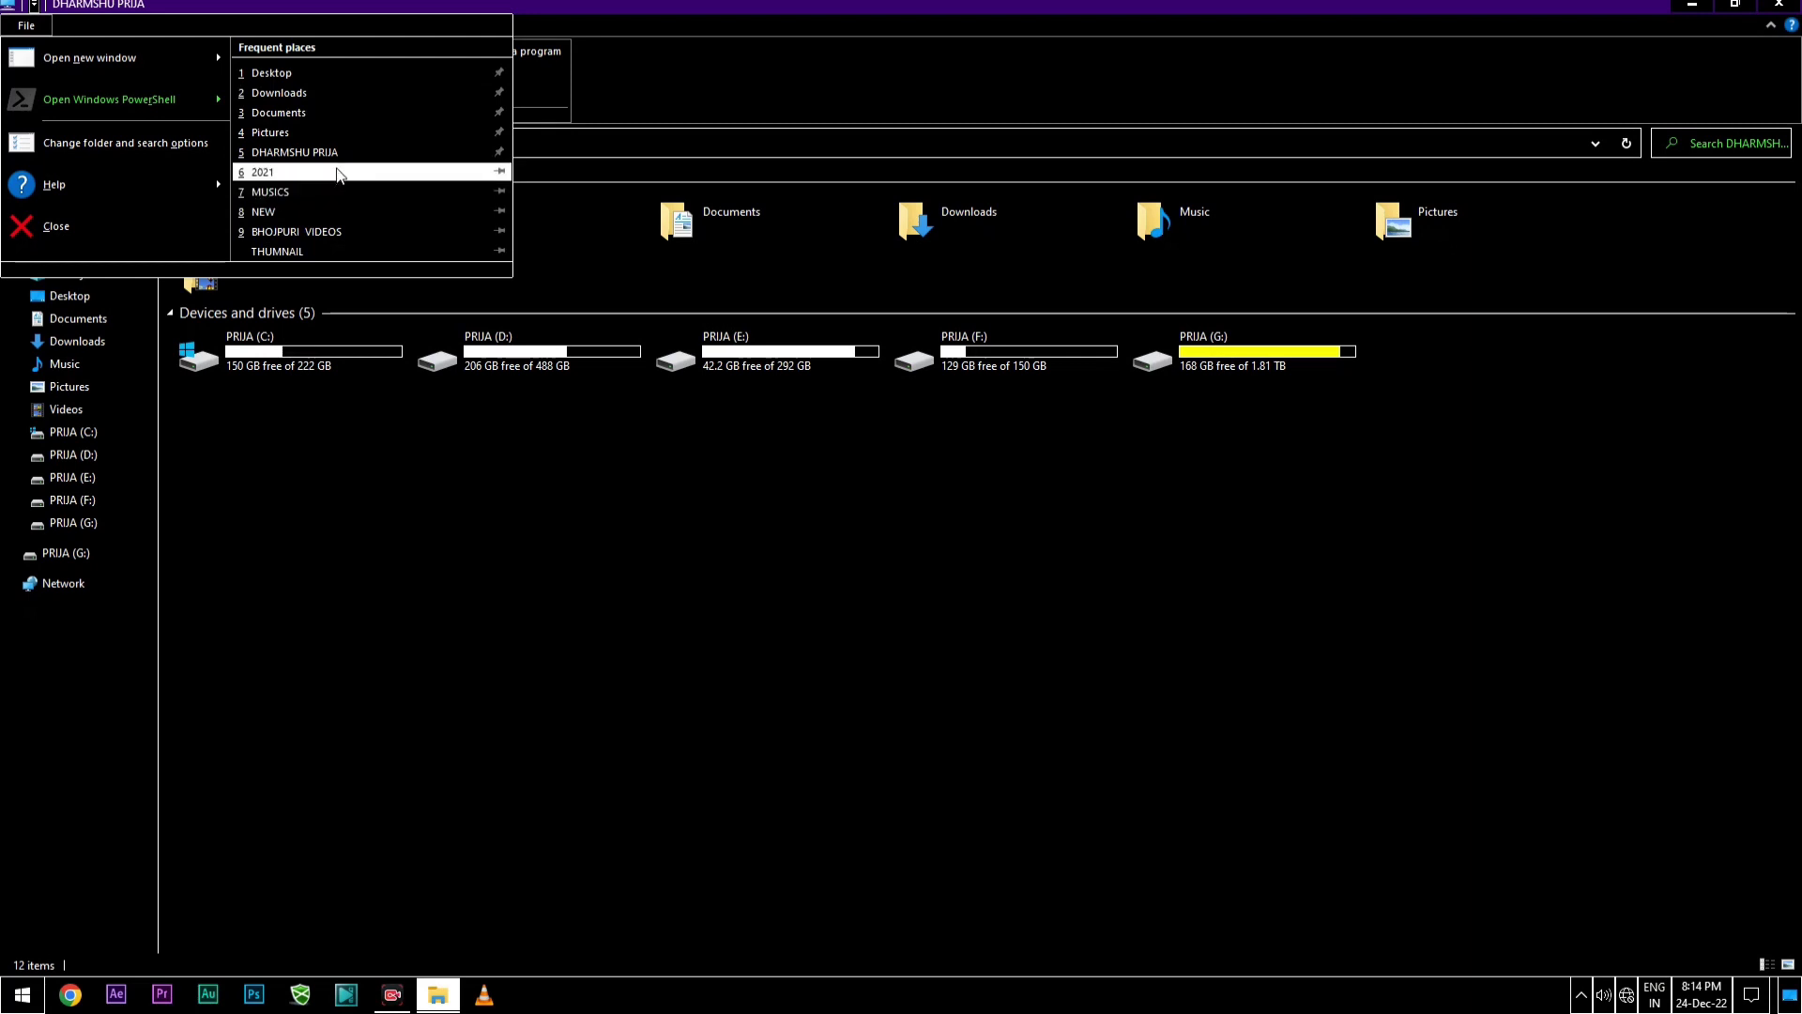
left_click(281, 193)
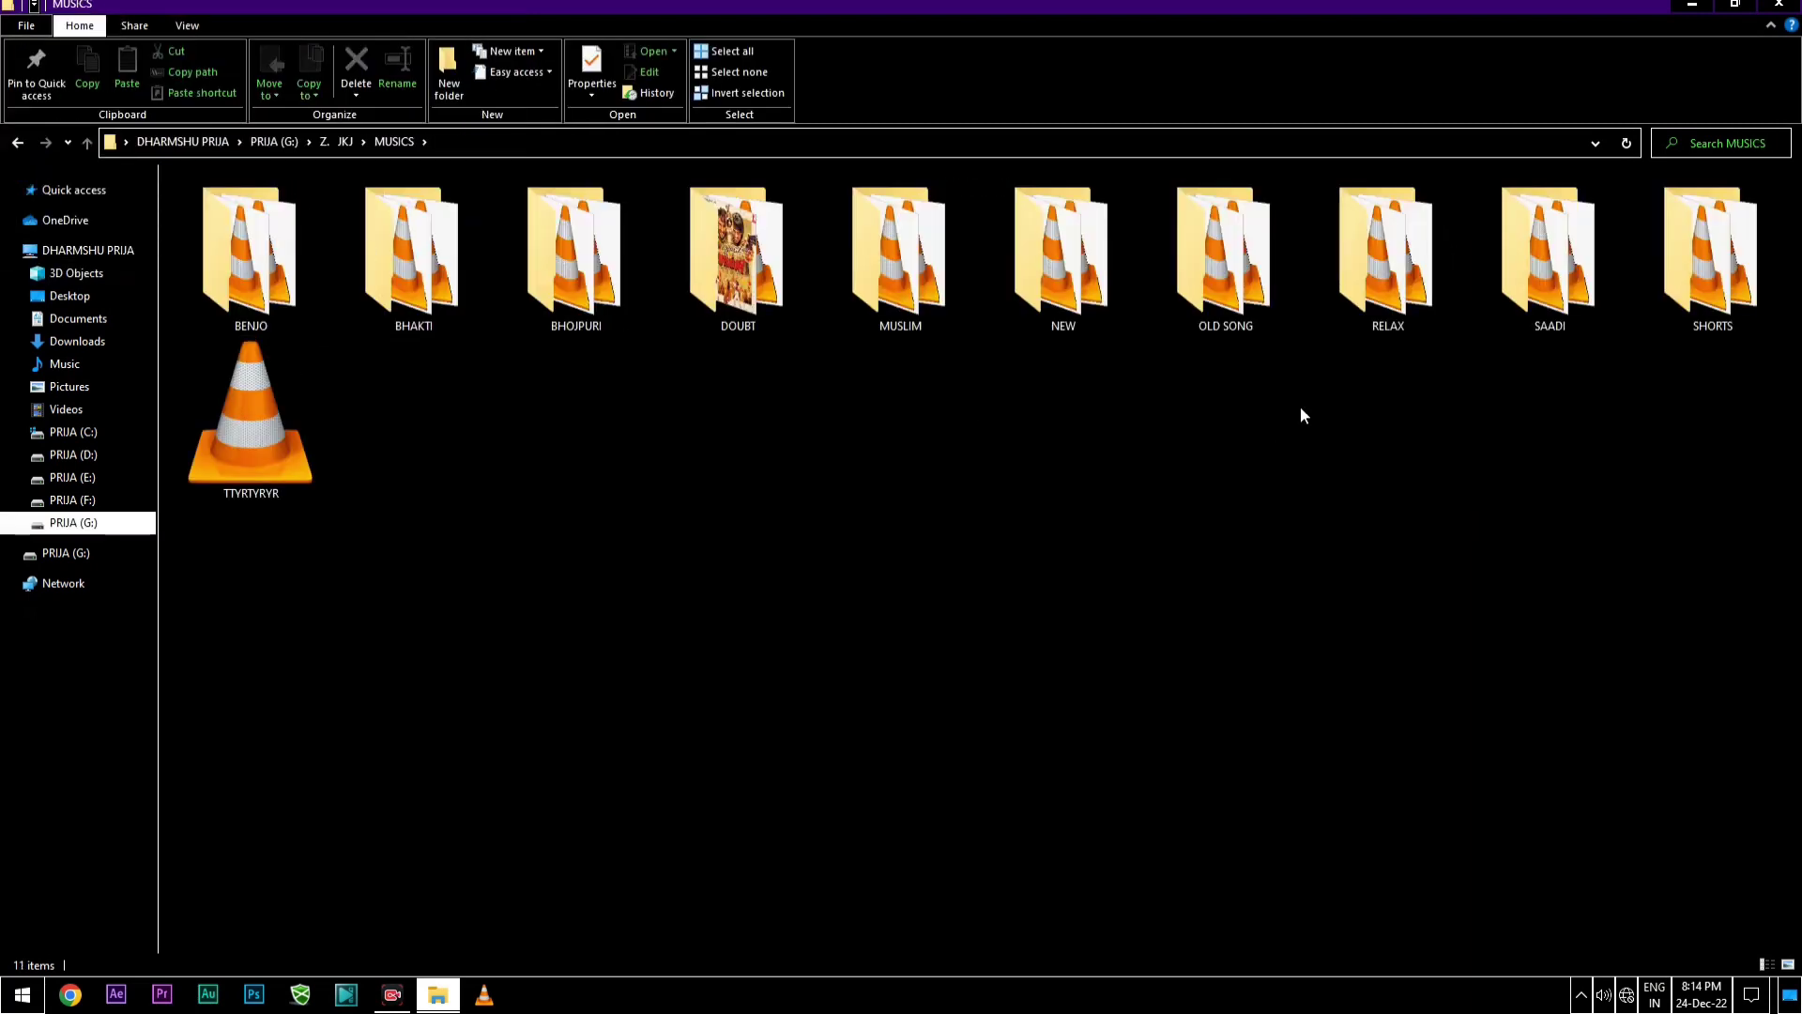
left_click_drag(1773, 507, 178, 167)
left_click(1051, 497)
left_click_drag(1788, 472, 239, 280)
left_click(1026, 595)
Step: Refresh the MUSICS folder view several times
right_click(831, 376)
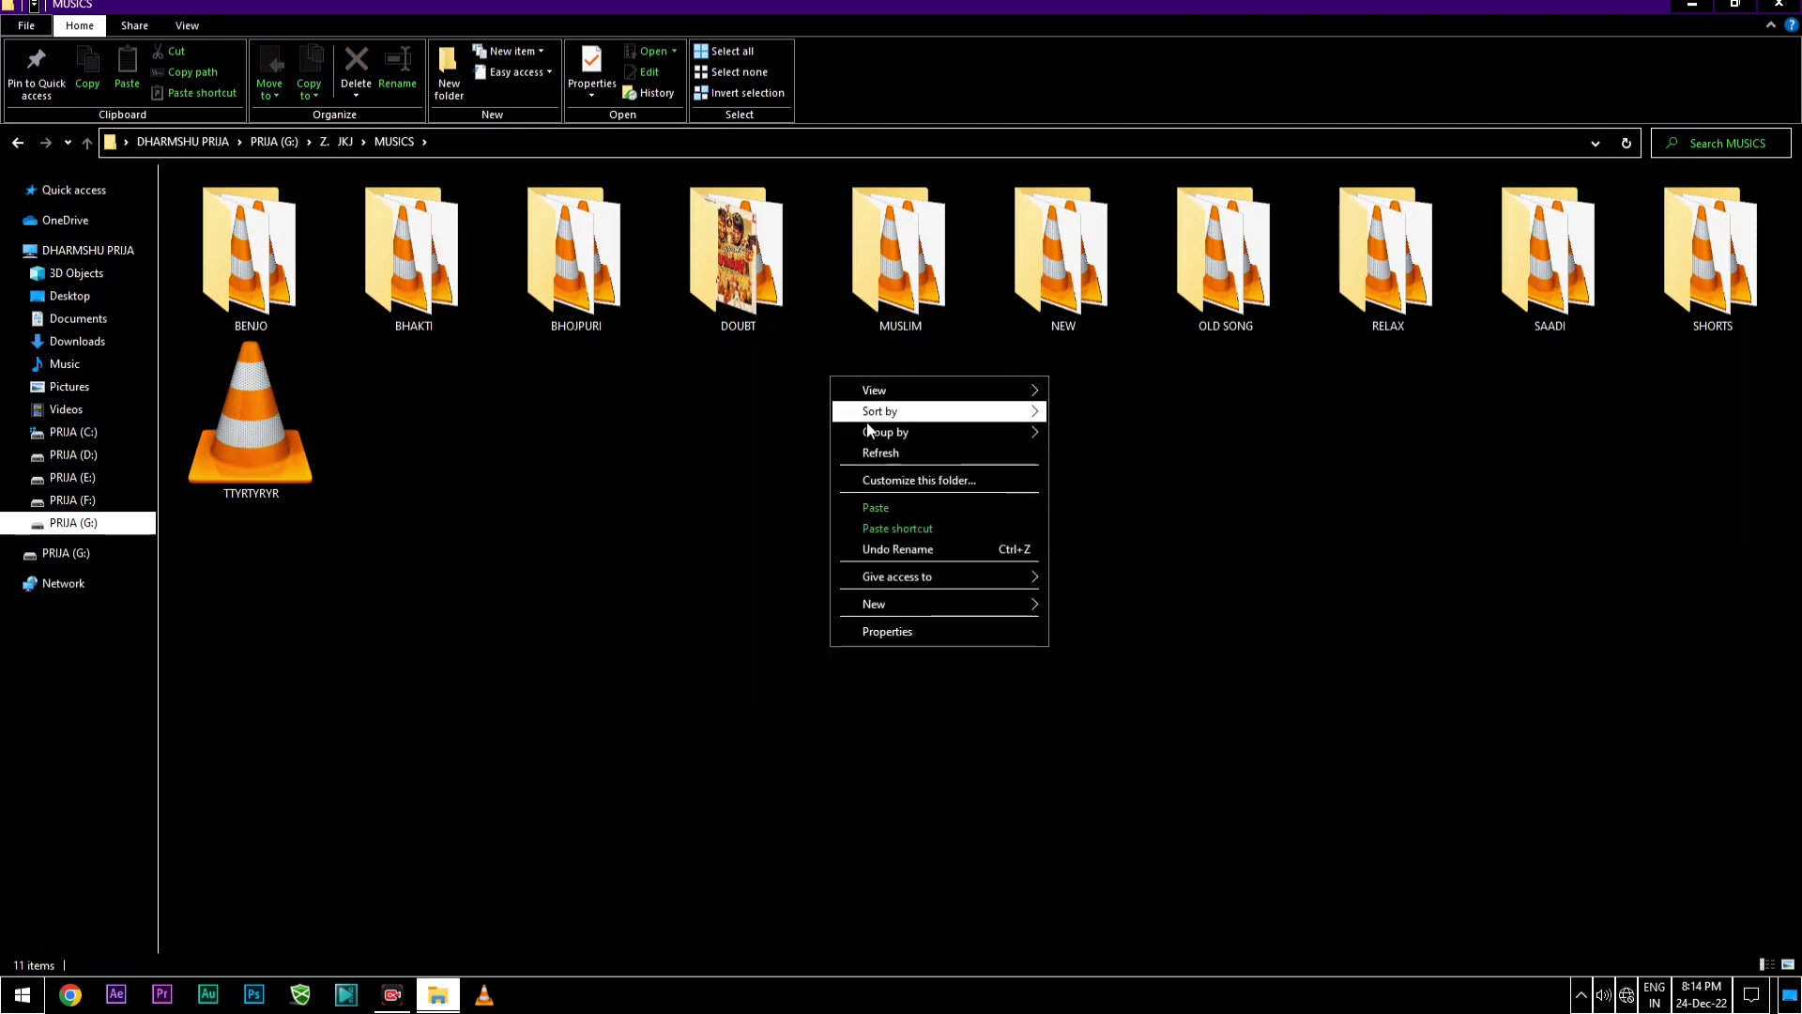
left_click(891, 455)
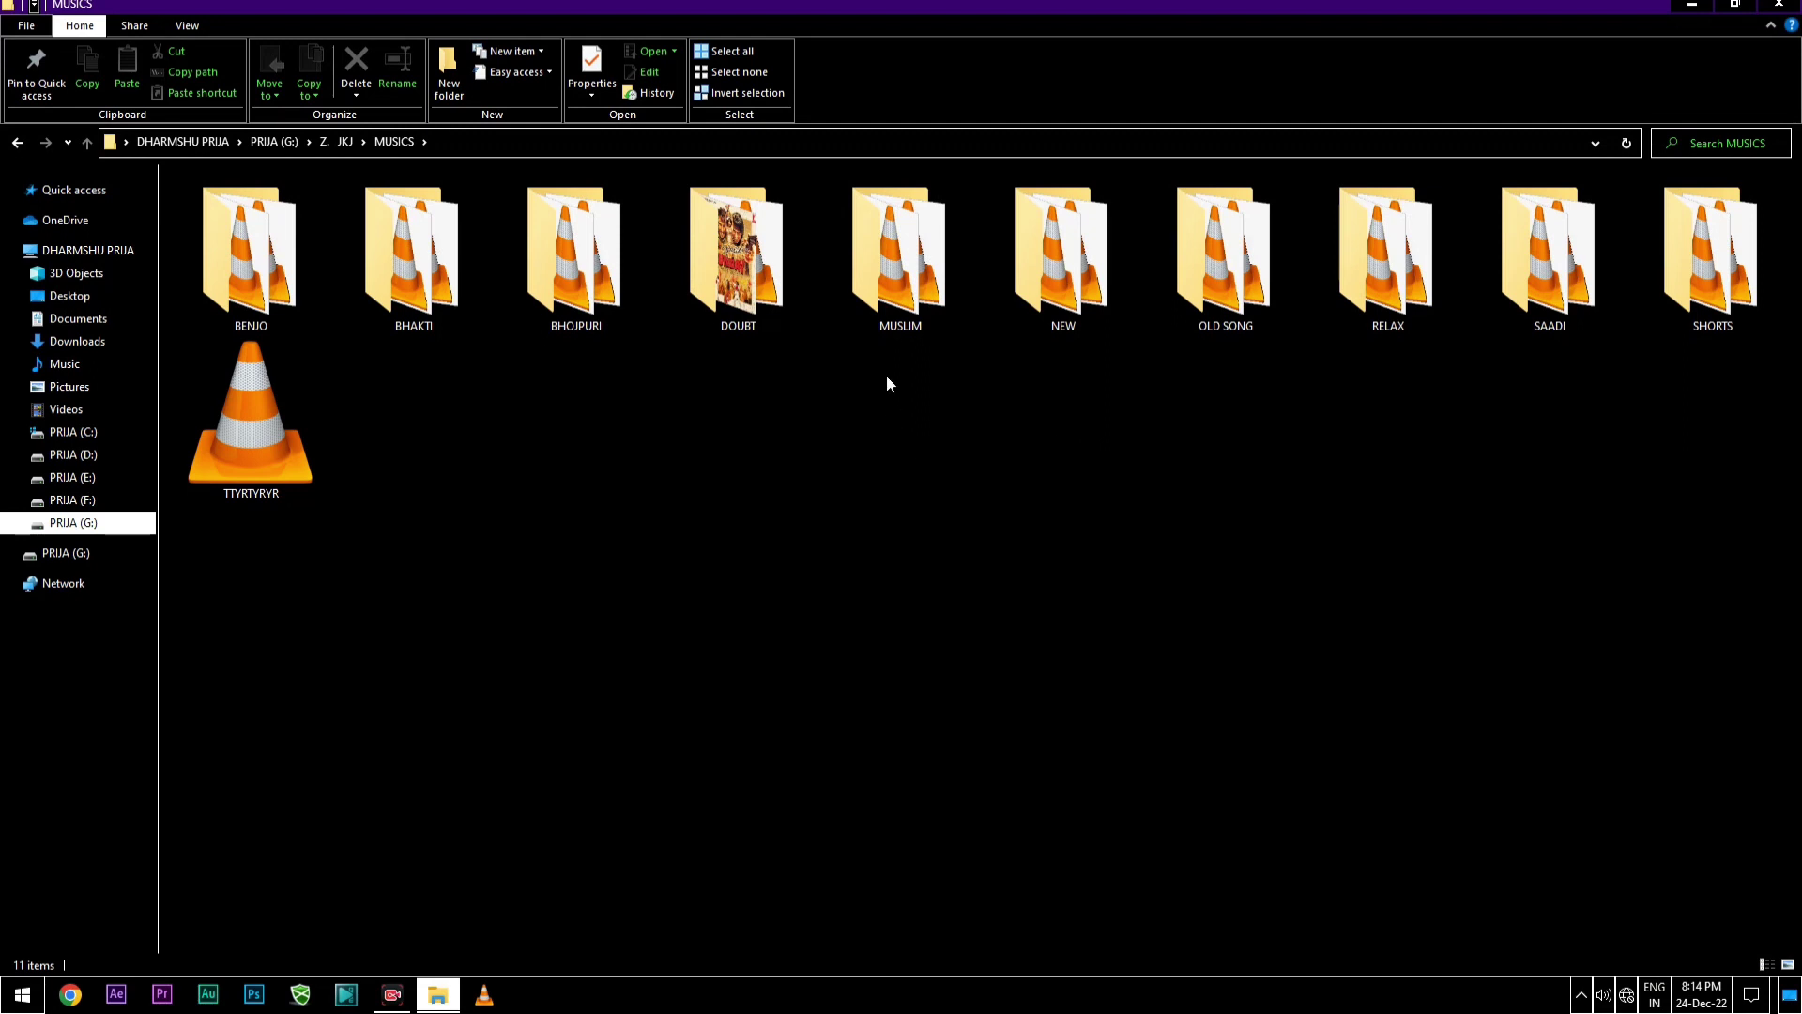
right_click(793, 434)
left_click(876, 506)
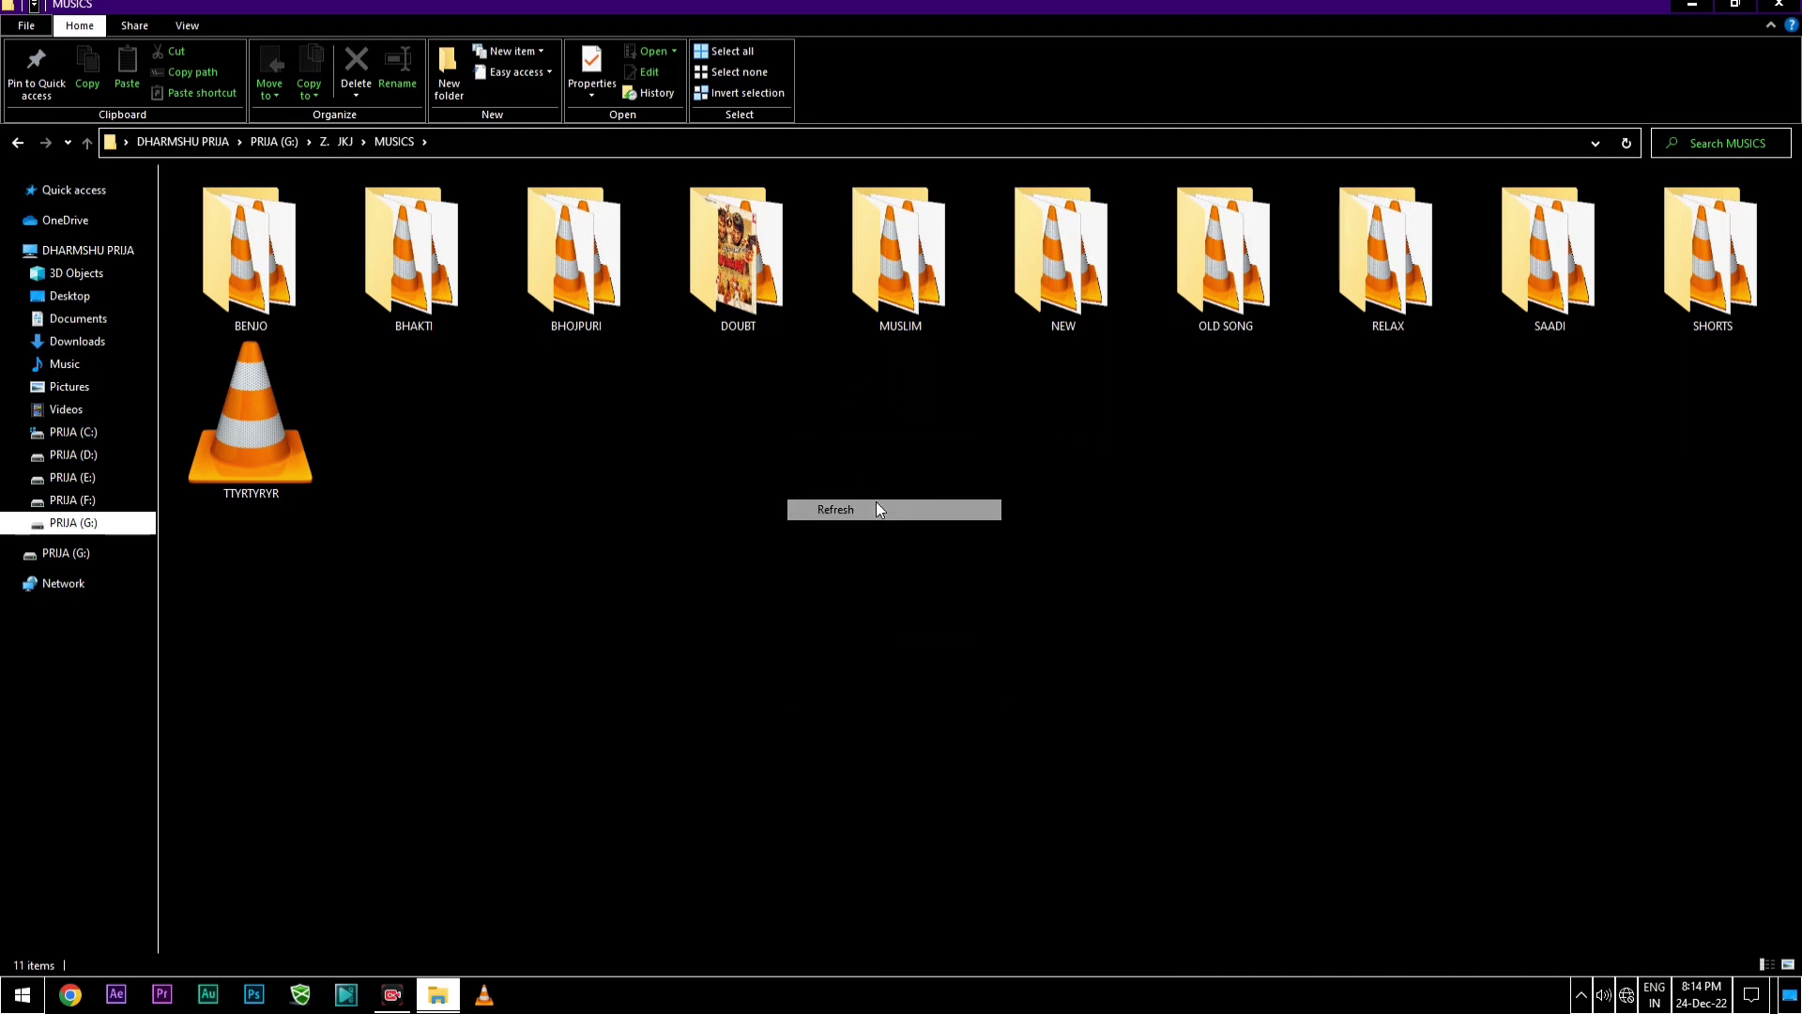
right_click(737, 397)
left_click(834, 466)
right_click(734, 429)
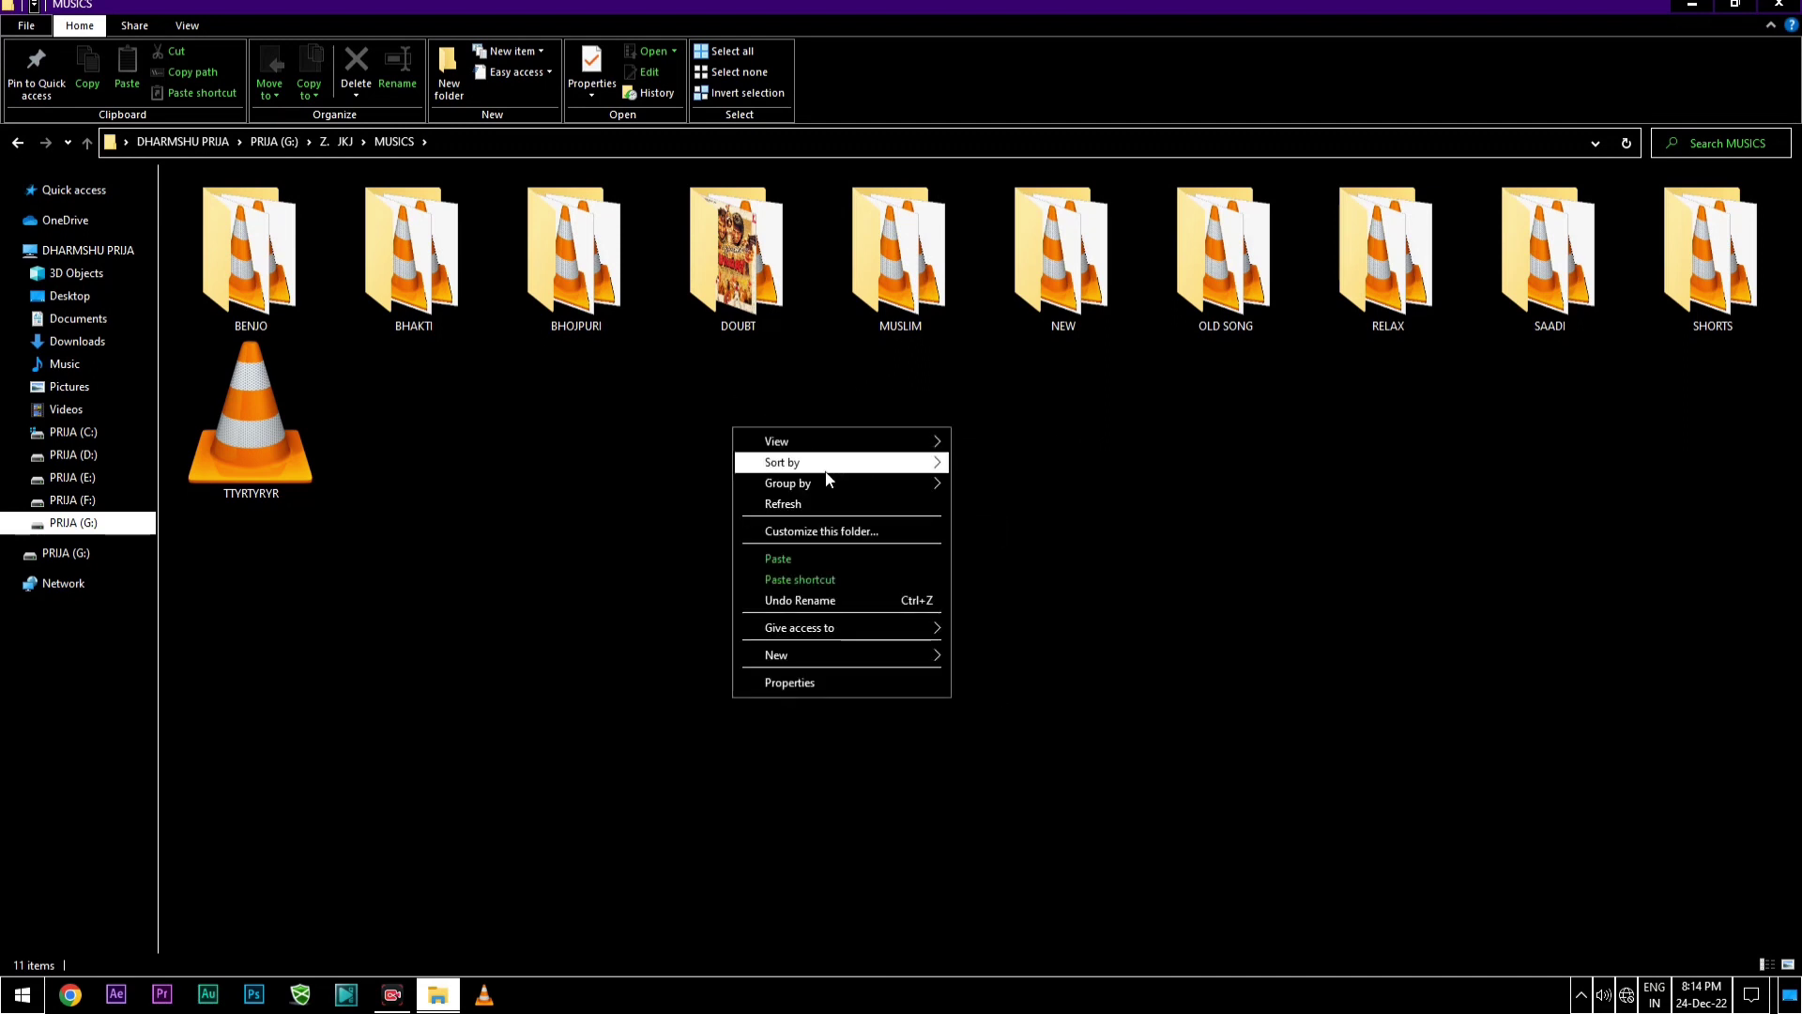
left_click(873, 505)
right_click(833, 439)
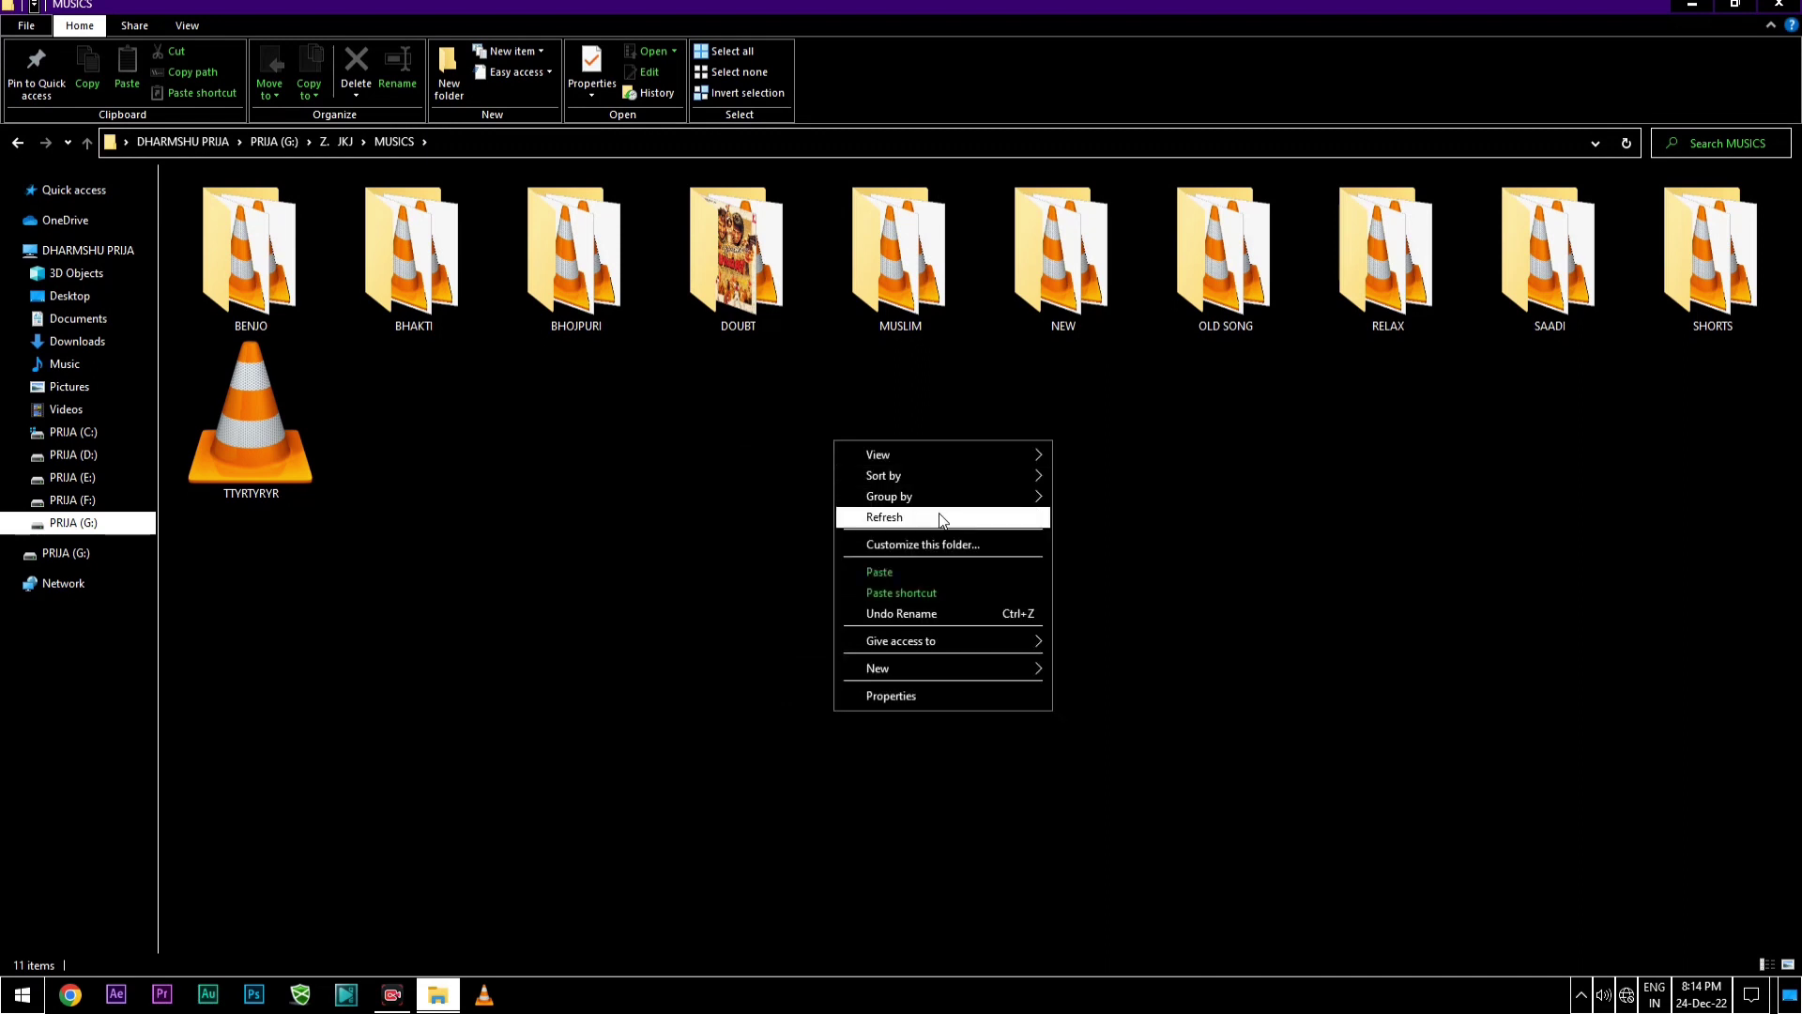
left_click(940, 518)
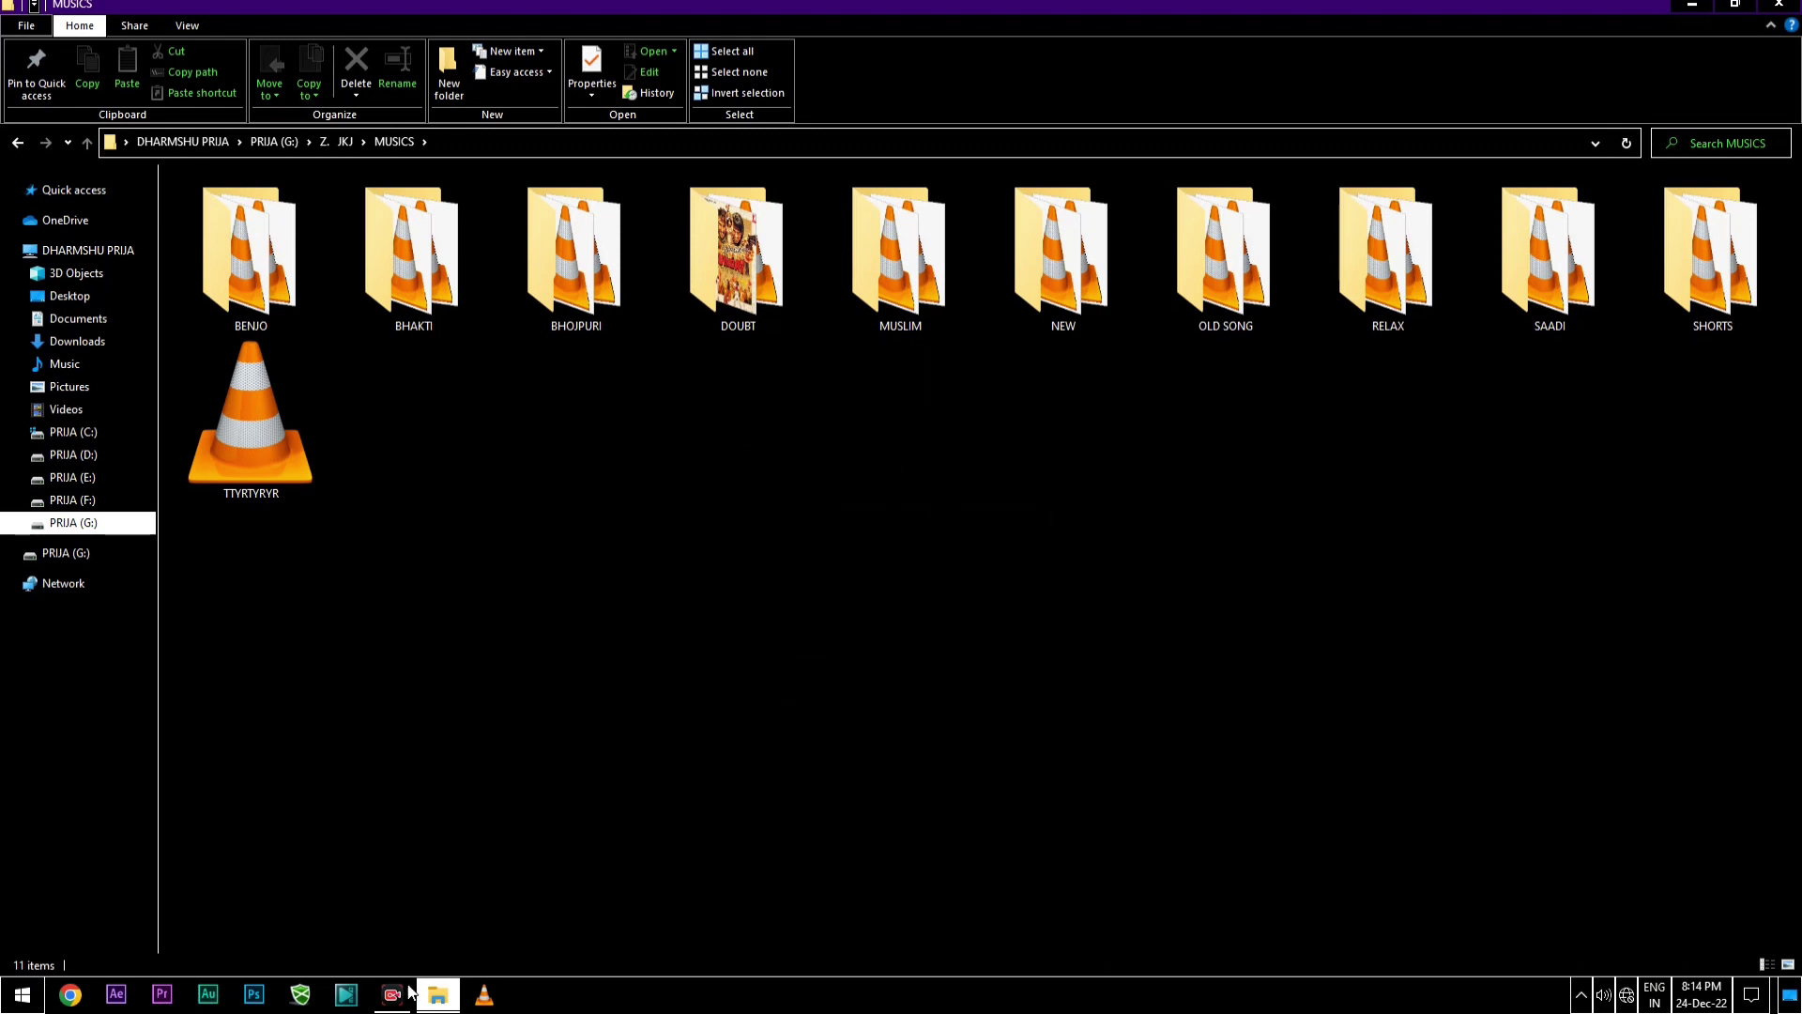
mouse_move(396, 999)
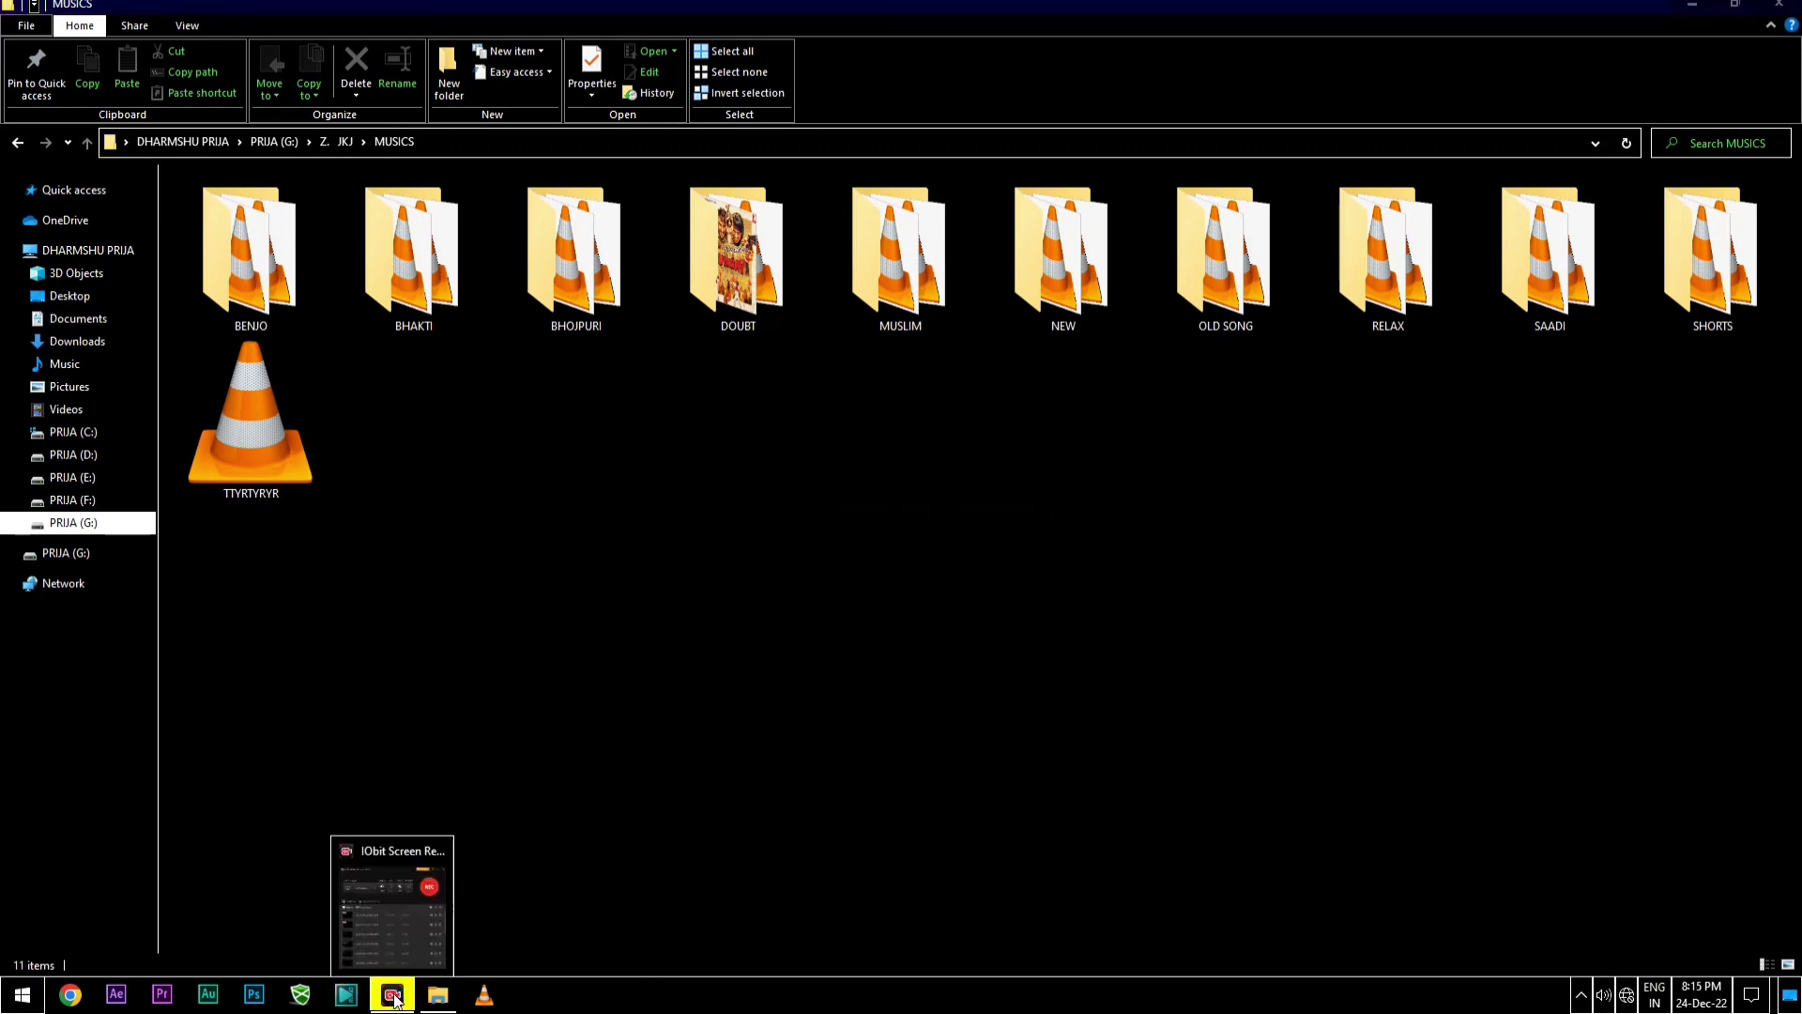